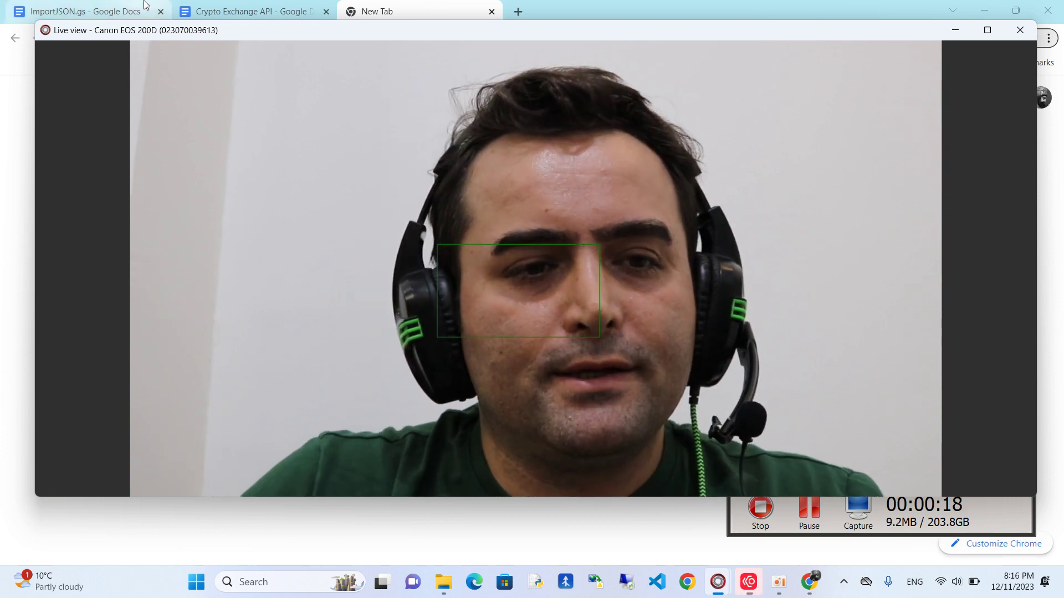
Look through the script code and its licence header in the ImportJSON.gs document
drag(36, 17, 716, 331)
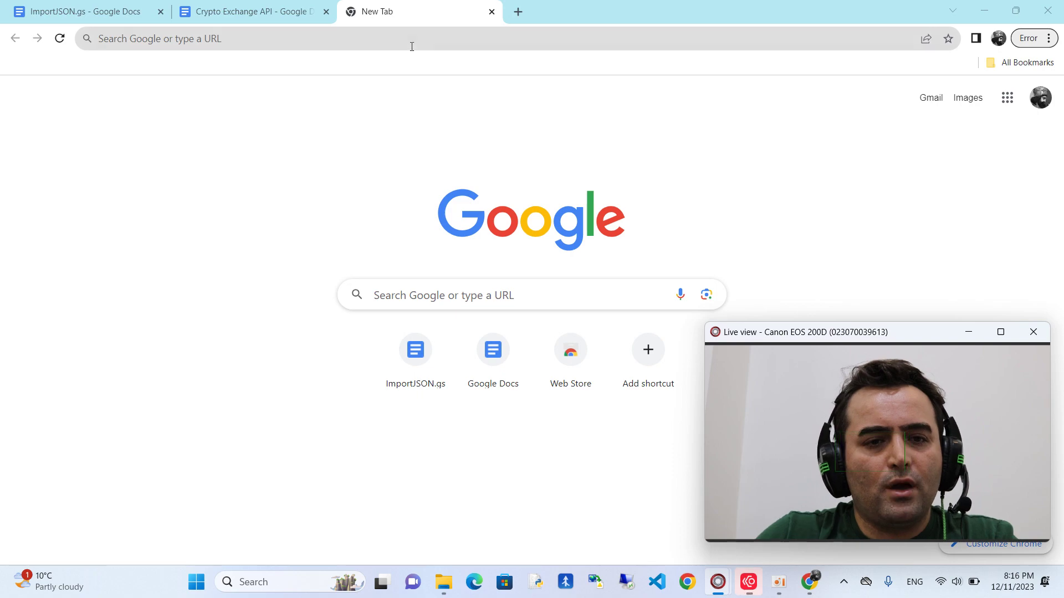
click(76, 18)
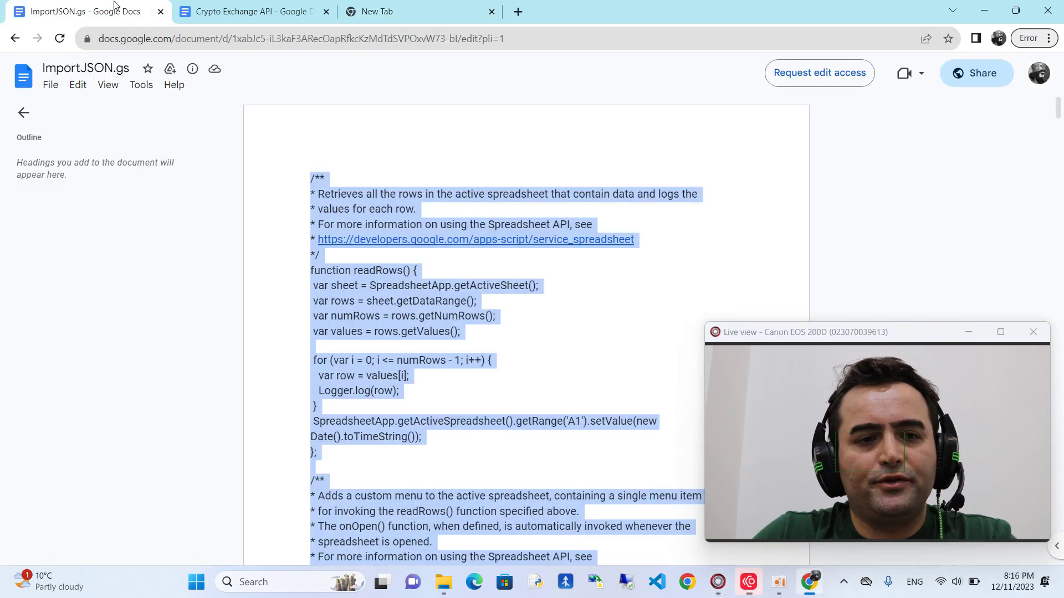
click(463, 339)
scroll(463, 340, down, 15)
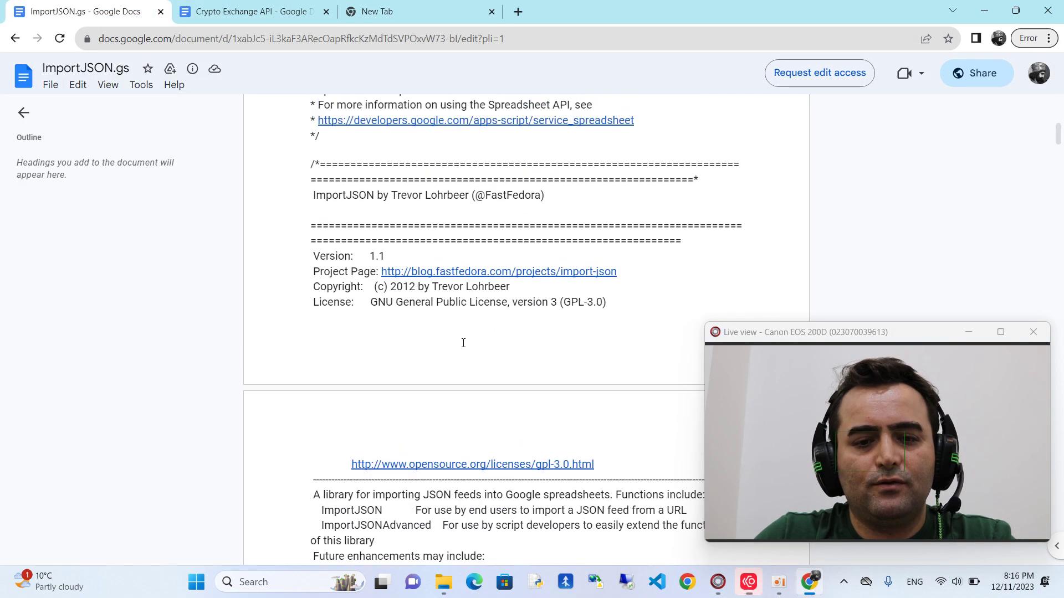
drag(1059, 172, 1059, 105)
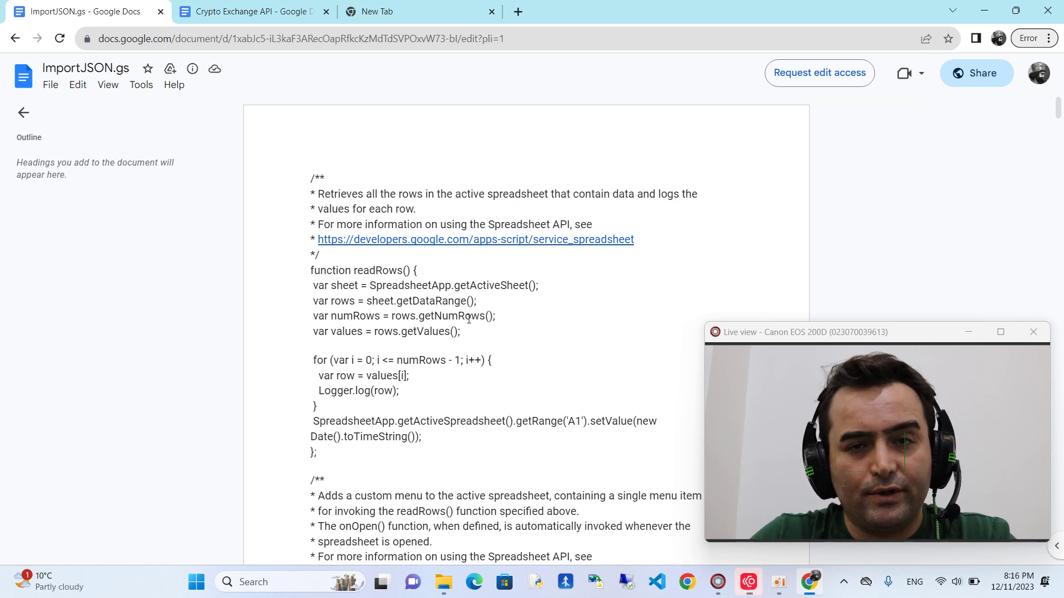
Examine the Huobi and KuCoin API addresses listed in the Crypto Exchange API document
click(230, 11)
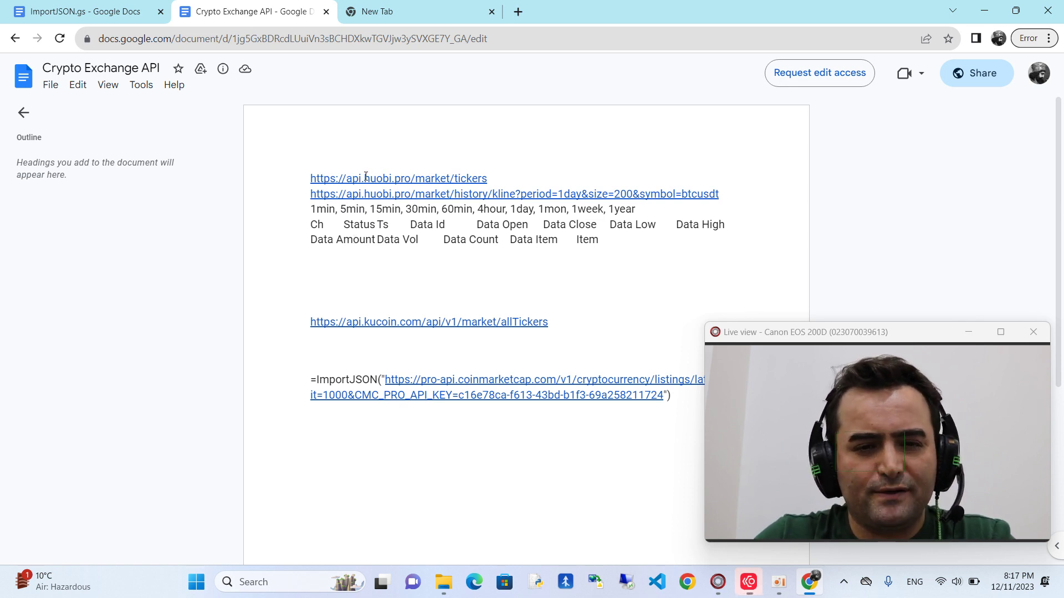
drag(364, 178, 391, 179)
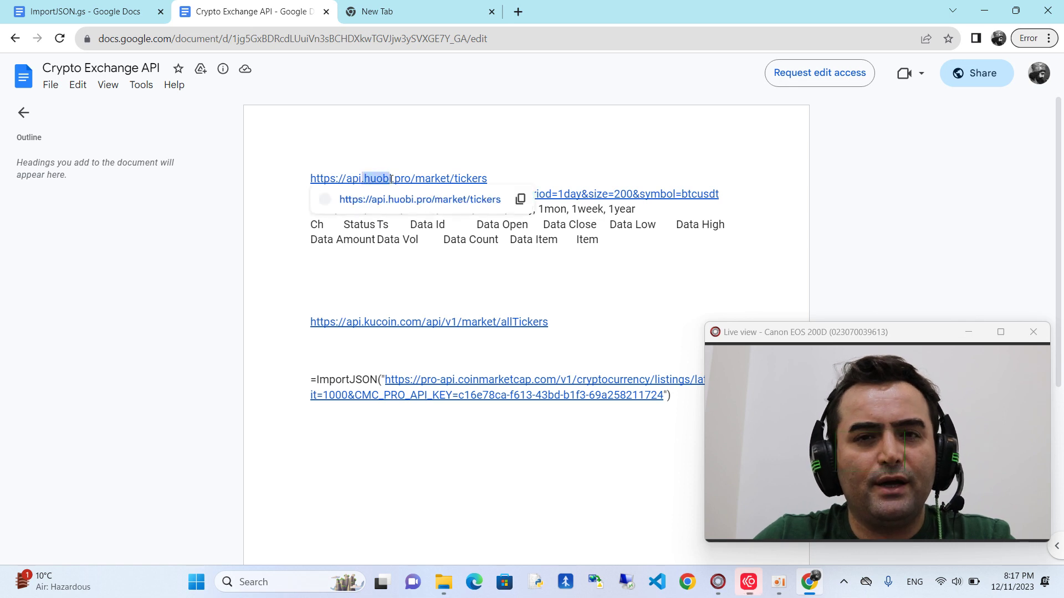
click(367, 322)
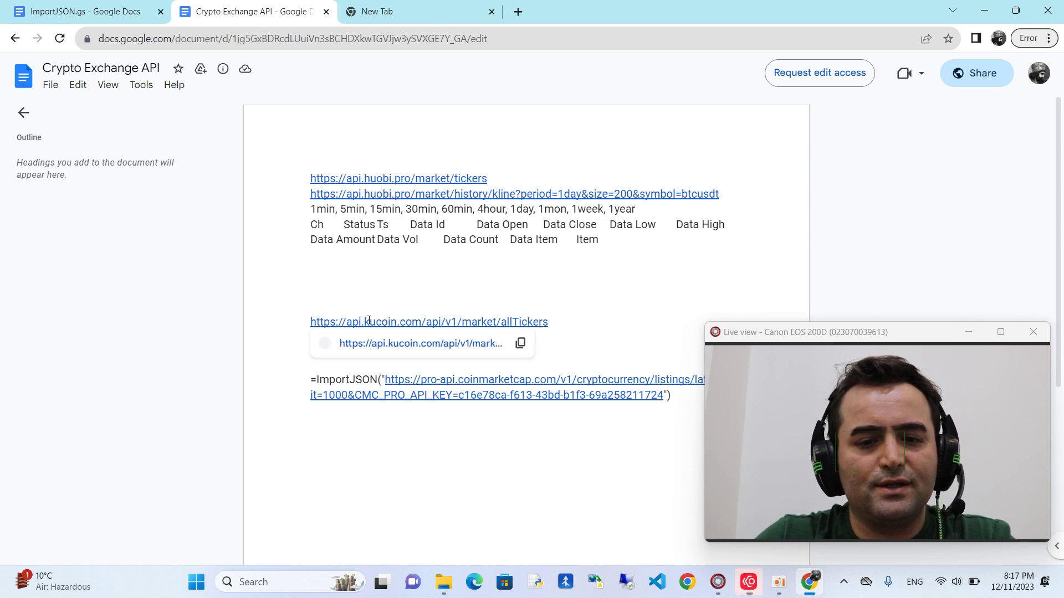
drag(364, 322, 393, 322)
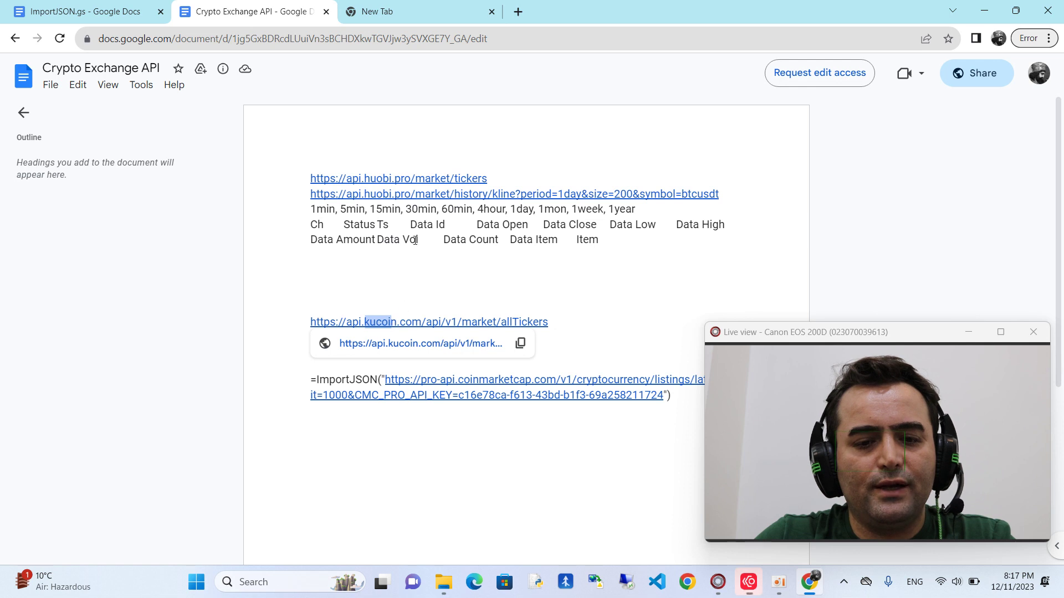
click(408, 351)
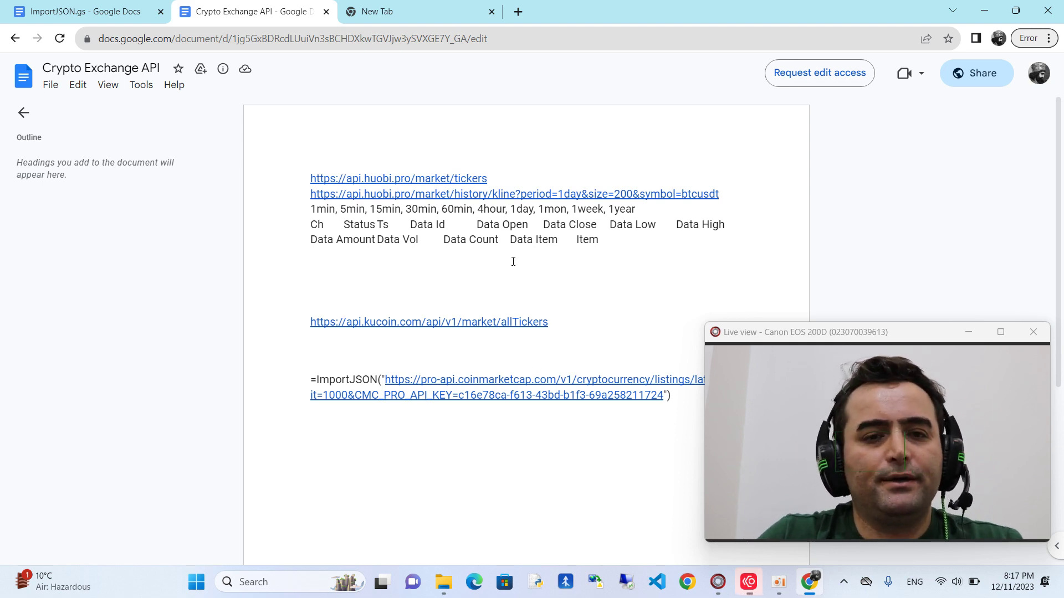
Create a new blank Google spreadsheet by going to sheet.new in the empty browser tab
click(413, 11)
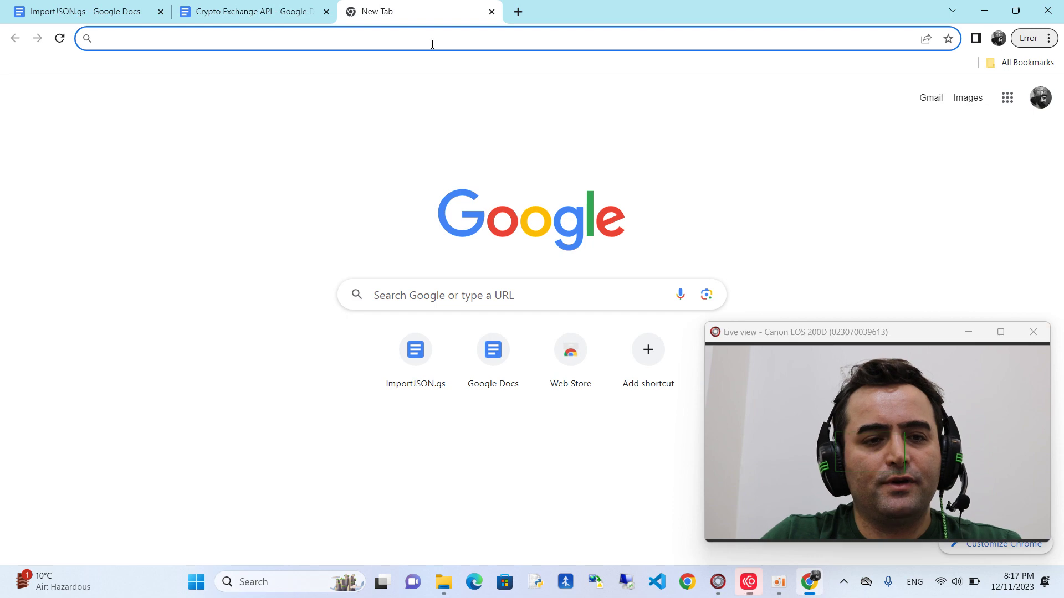
text(sh)
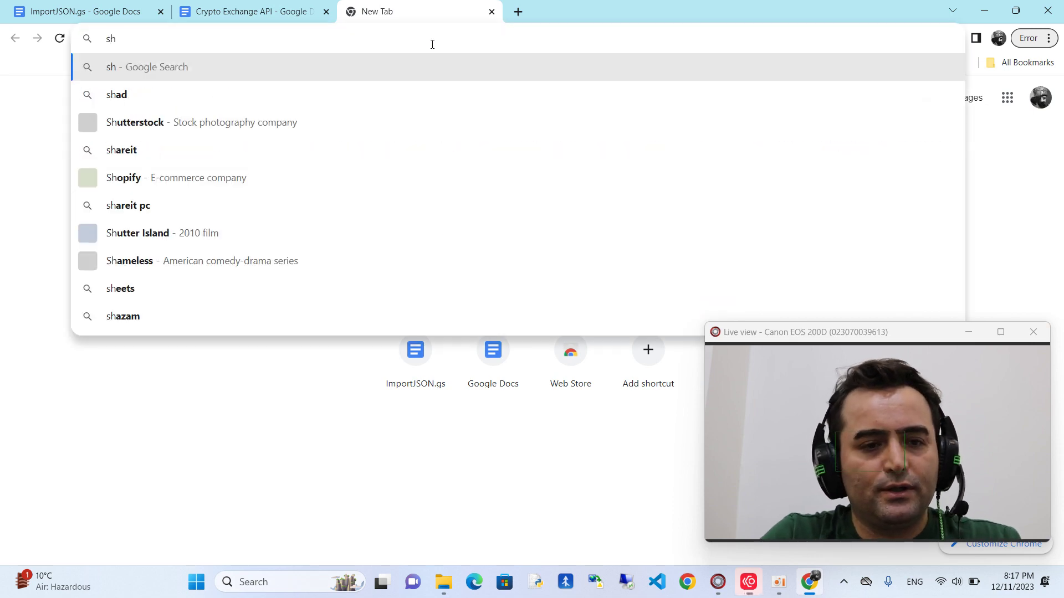
text(eet.new)
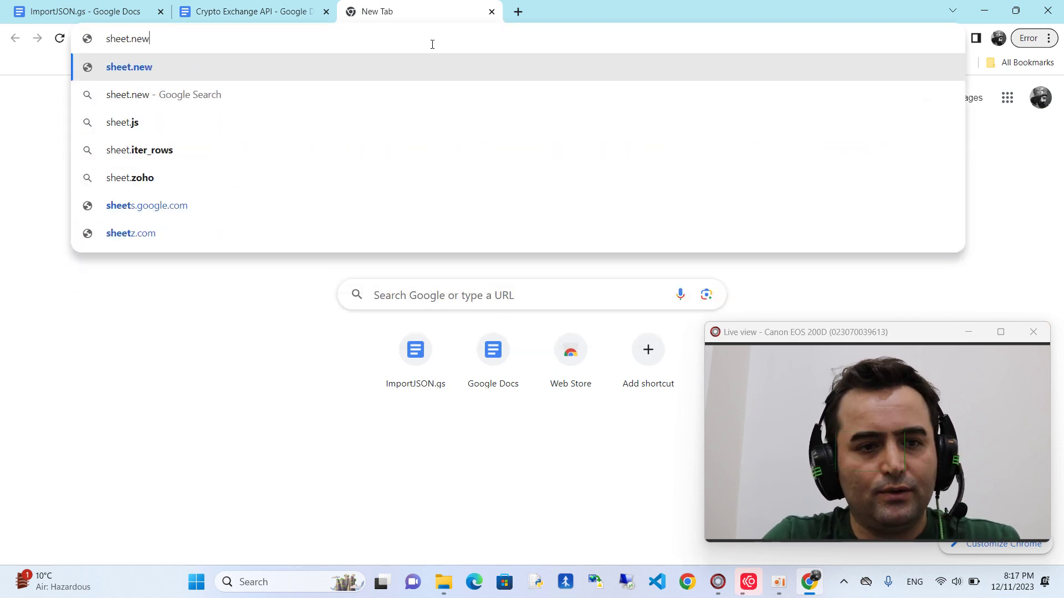
key(Return)
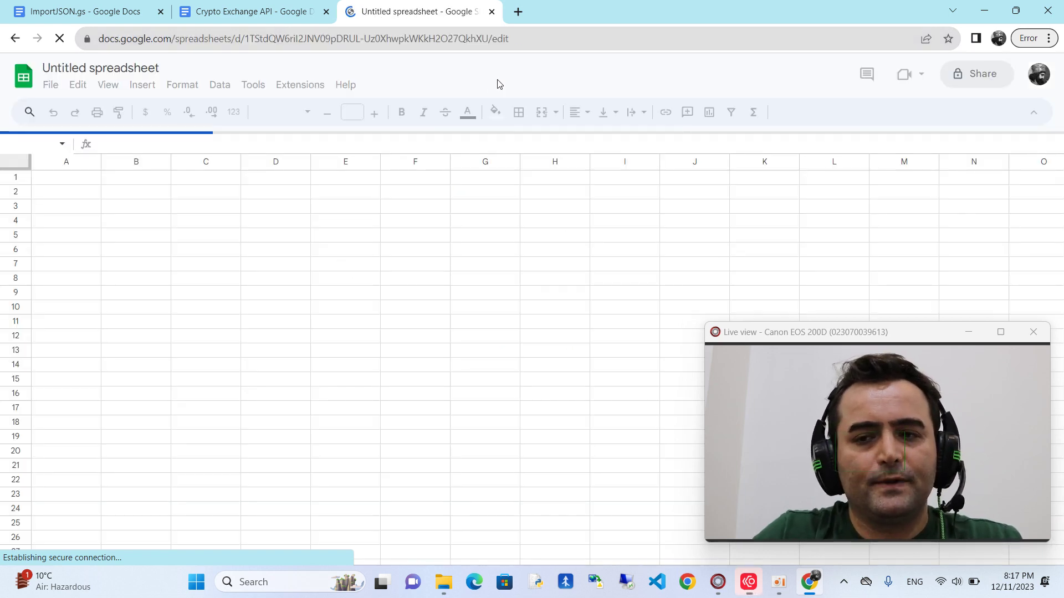
click(247, 206)
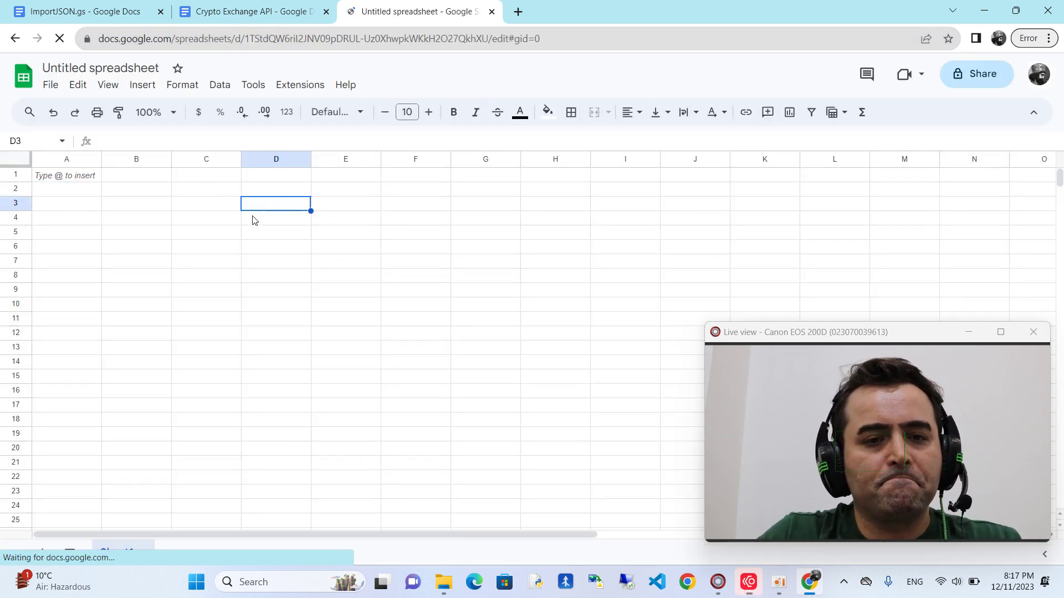
Open the Apps Script editor from the new spreadsheet and dismiss the project history tip
drag(759, 335, 768, 341)
click(297, 94)
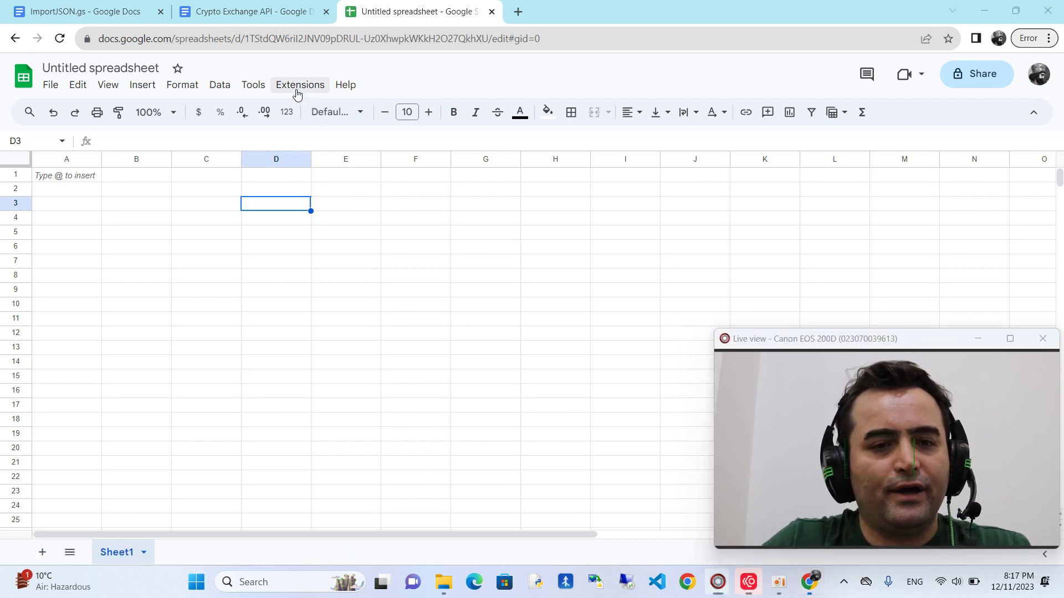
click(298, 93)
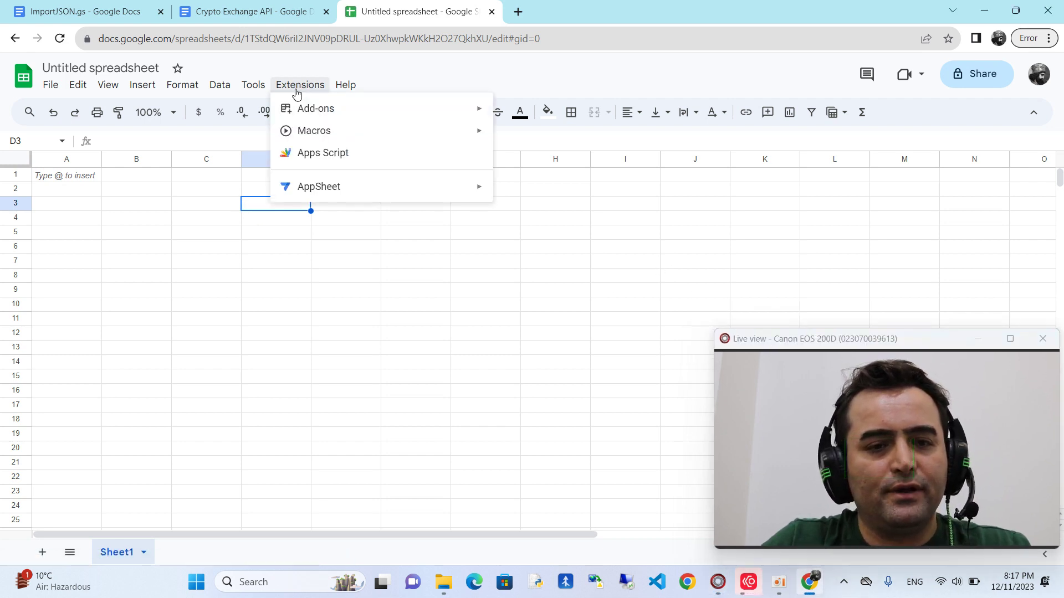
click(344, 155)
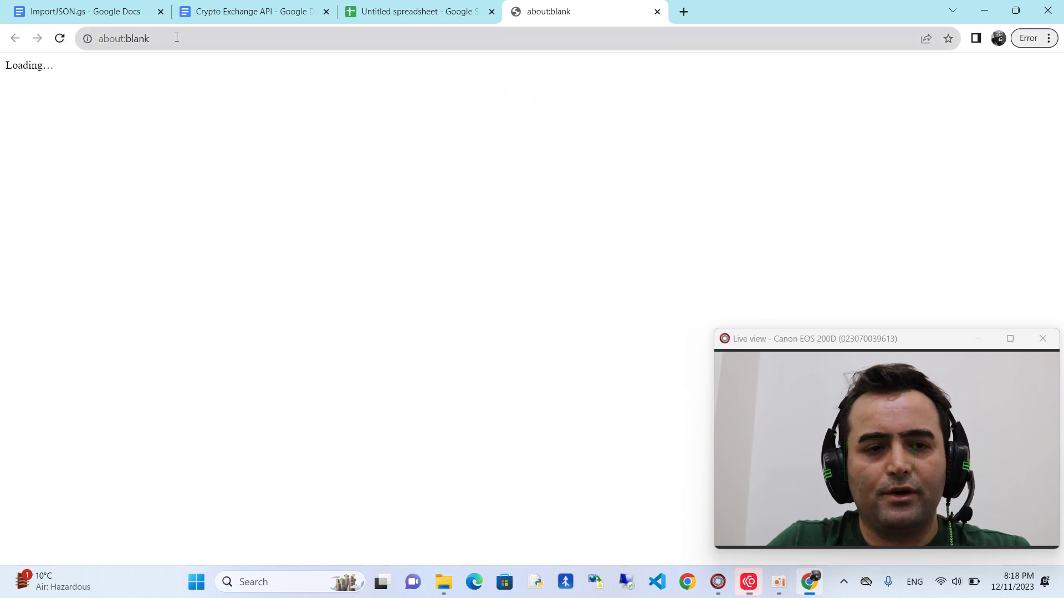
click(438, 17)
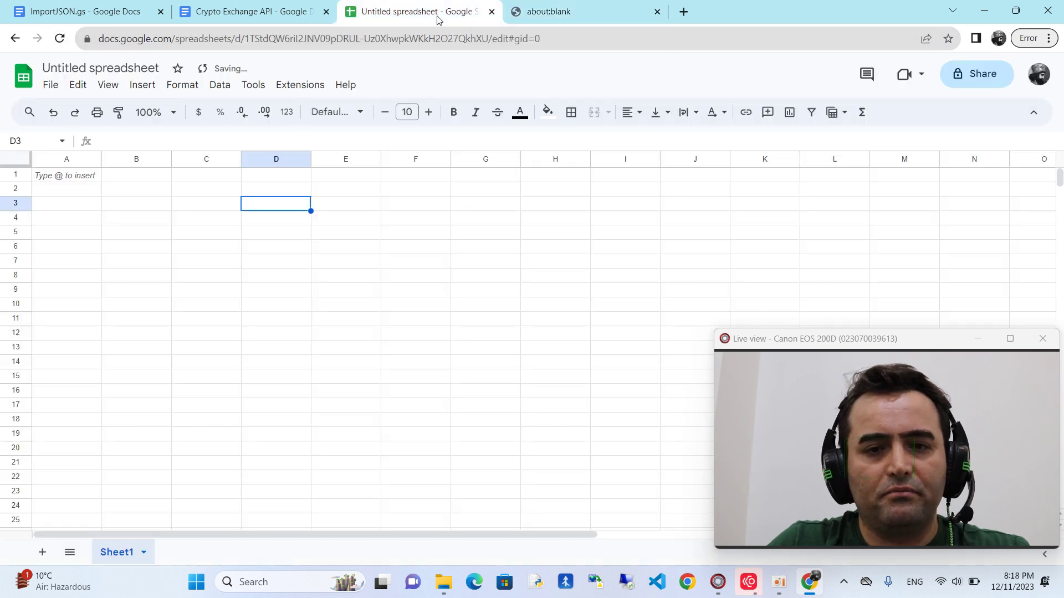
click(283, 89)
click(543, 6)
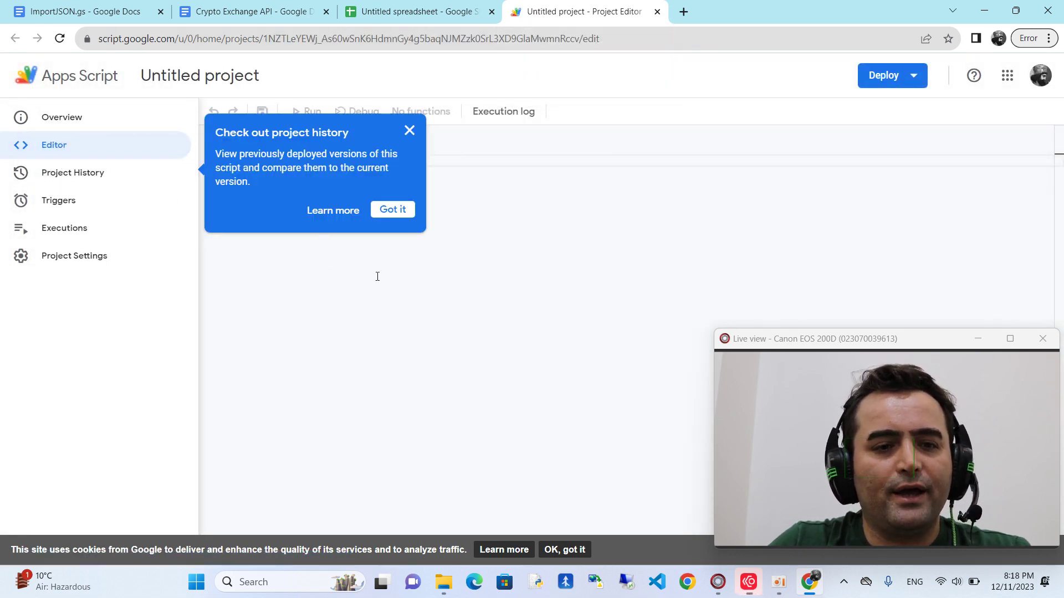
click(398, 209)
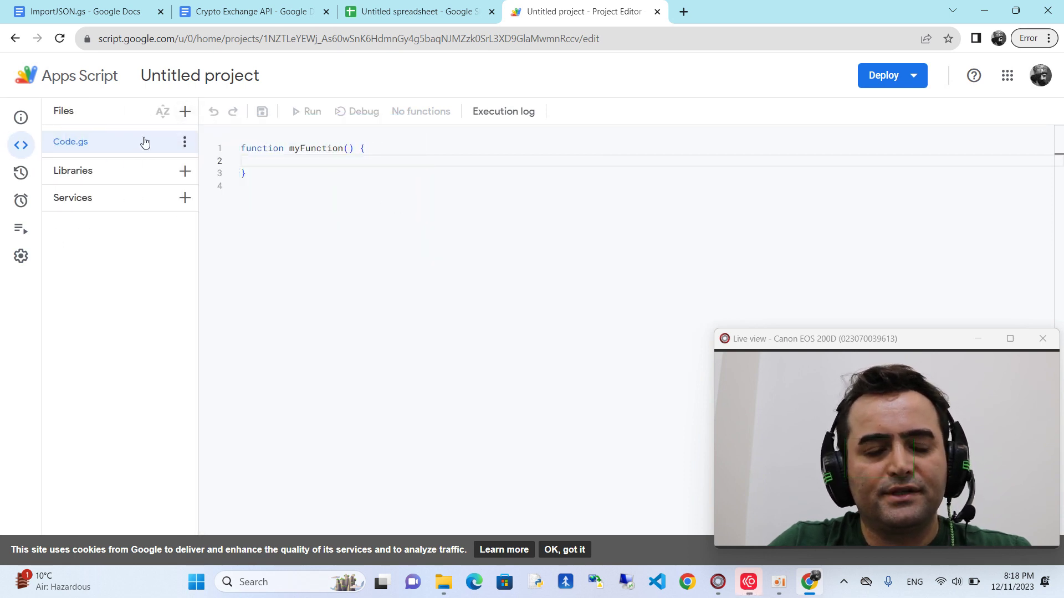
click(185, 112)
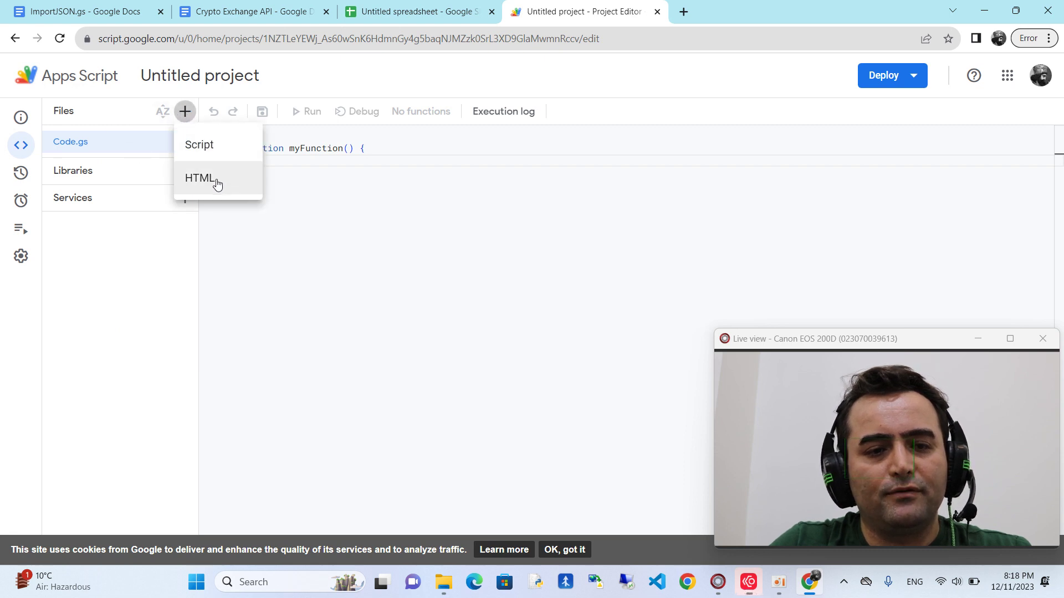
click(123, 289)
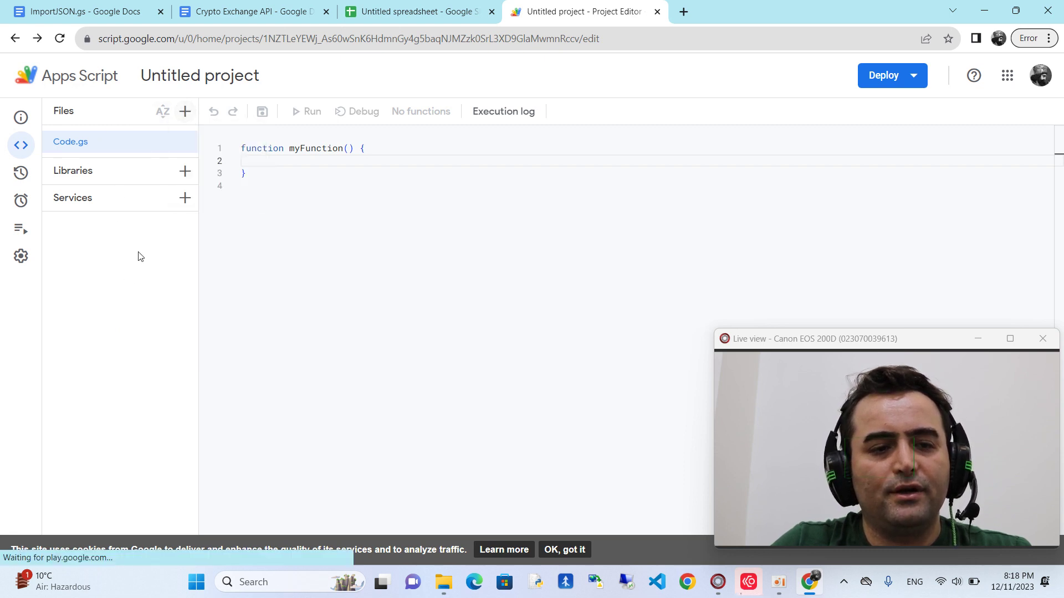
click(106, 142)
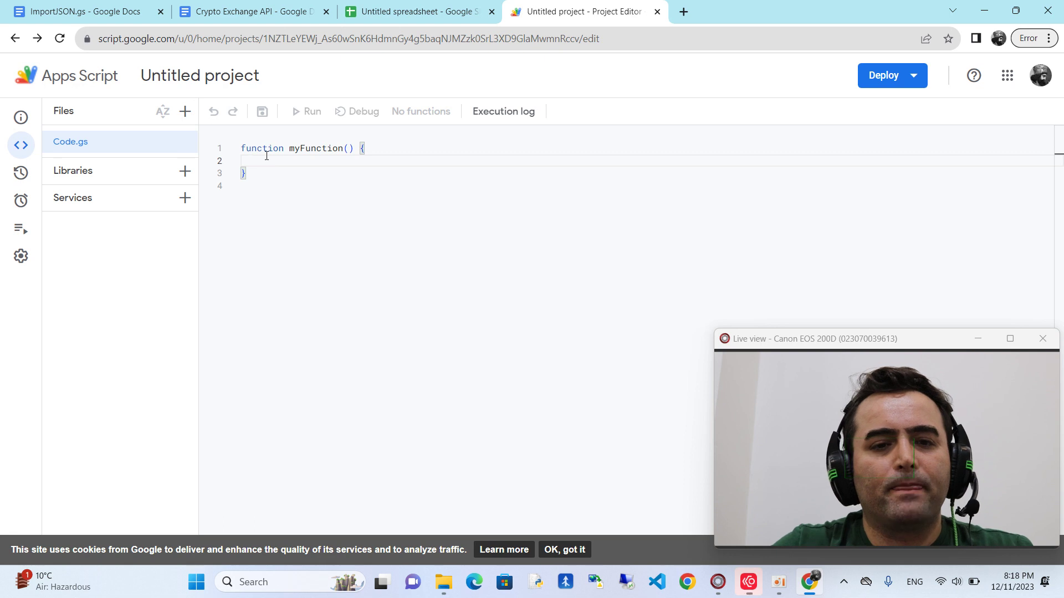
drag(241, 161, 298, 184)
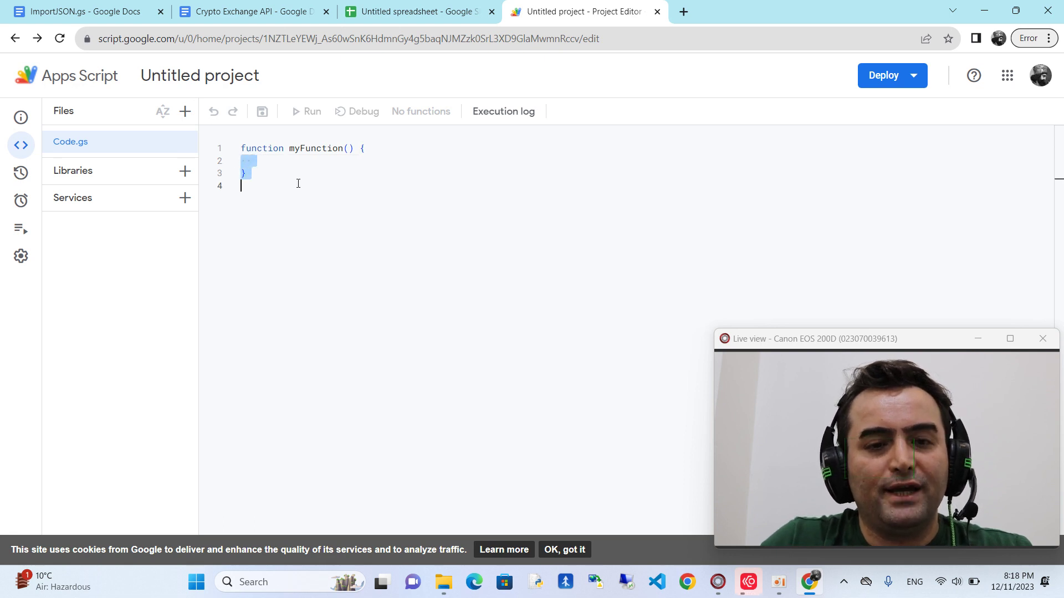
click(248, 159)
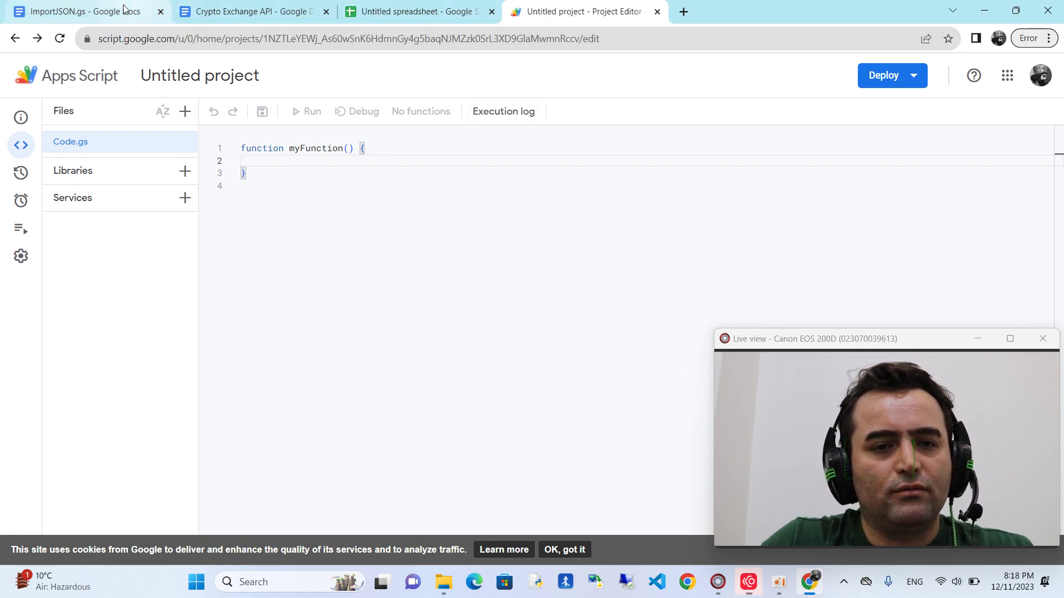
Copy the entire script text from the ImportJSON.gs document
click(83, 10)
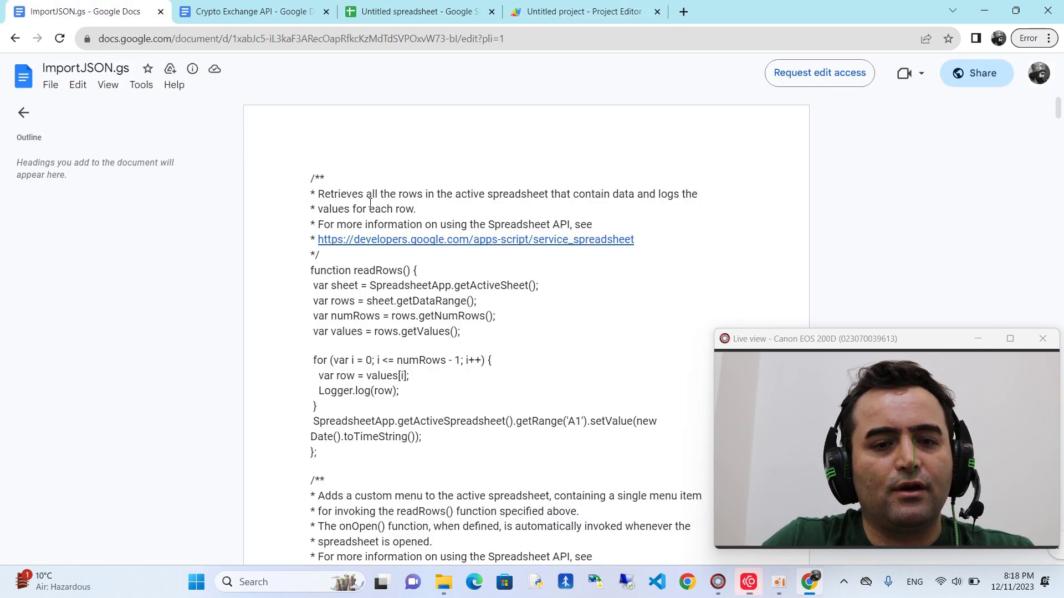
key(ctrl+a)
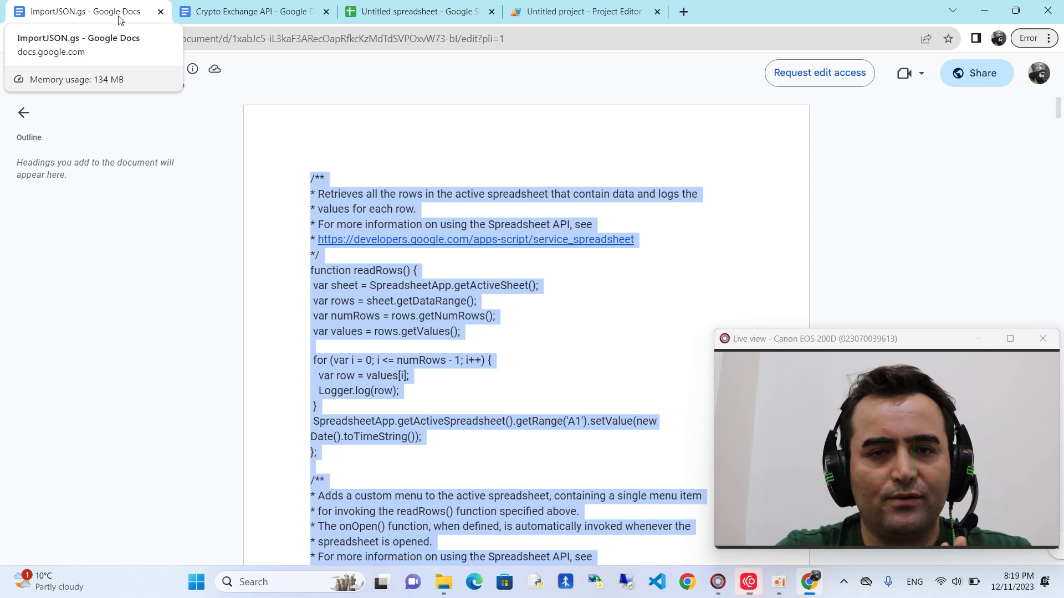
click(423, 285)
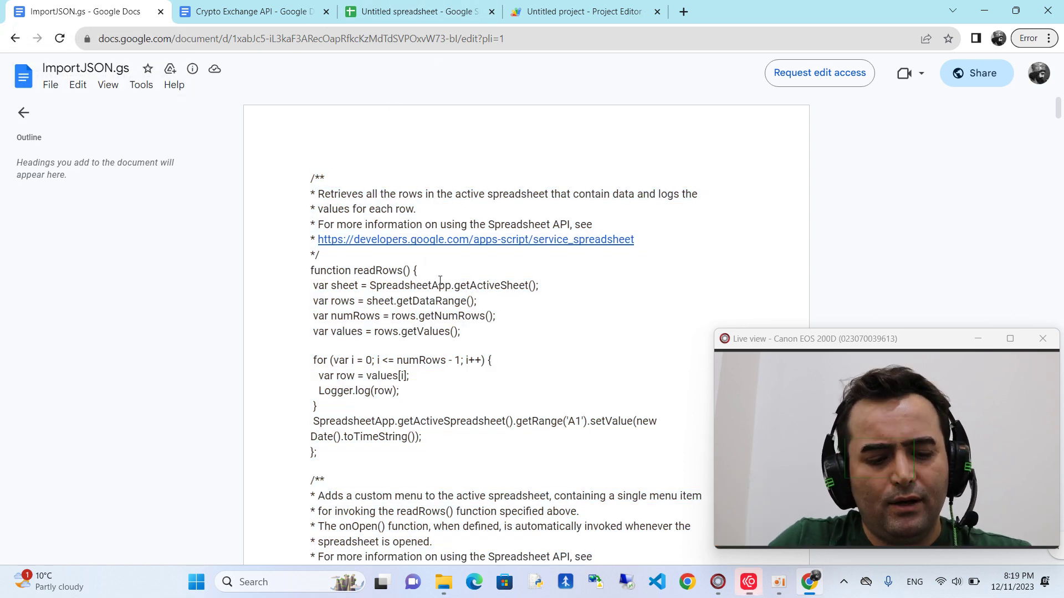
key(ctrl+a)
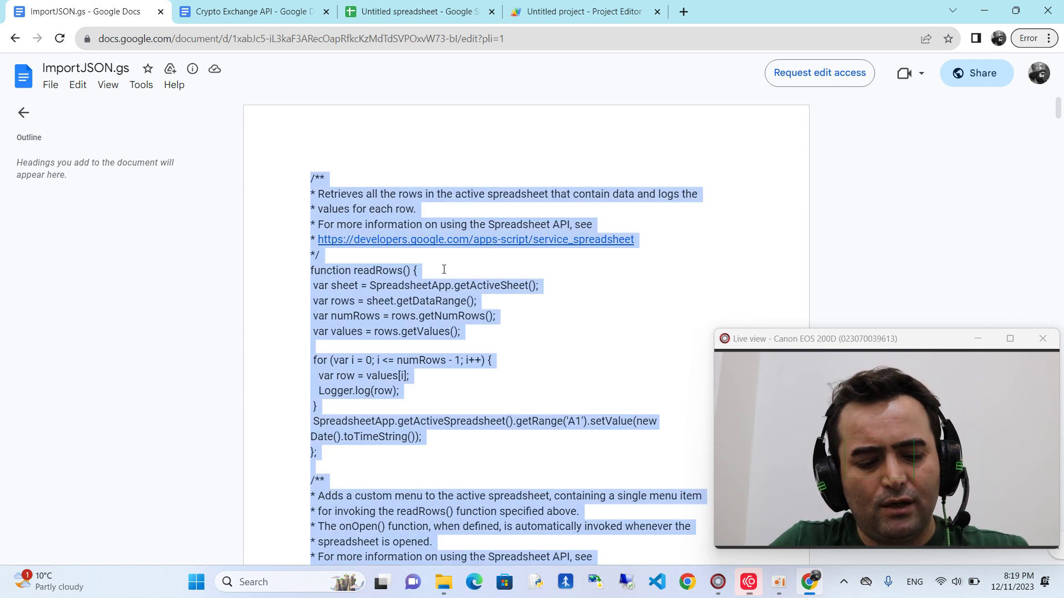
Replace the default myFunction code in Code.gs of the Apps Script project with the copied ImportJSON script
click(585, 11)
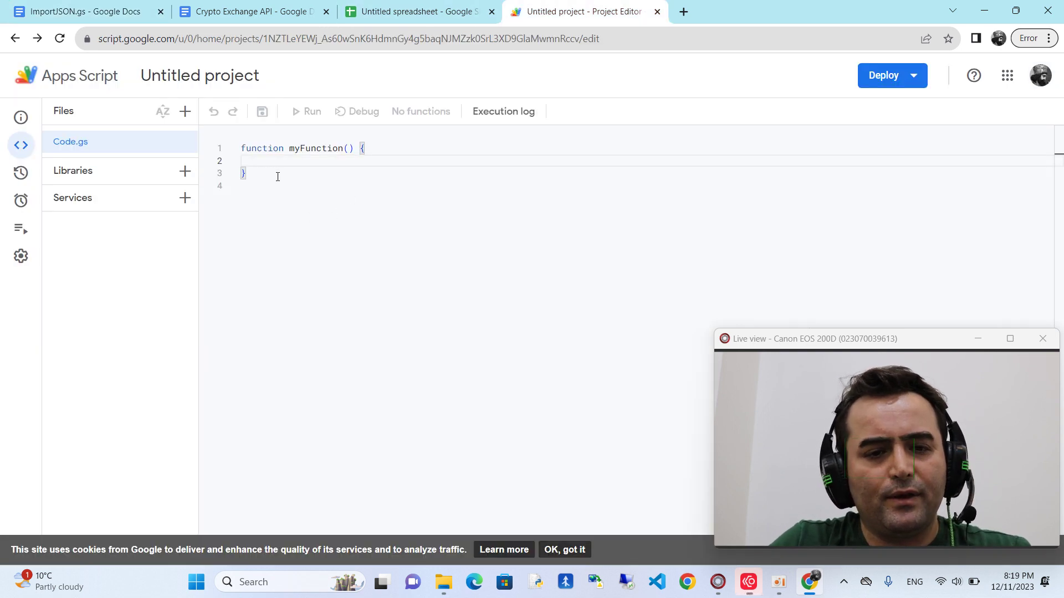
key(ctrl+a)
drag(251, 185, 223, 144)
drag(271, 221, 221, 133)
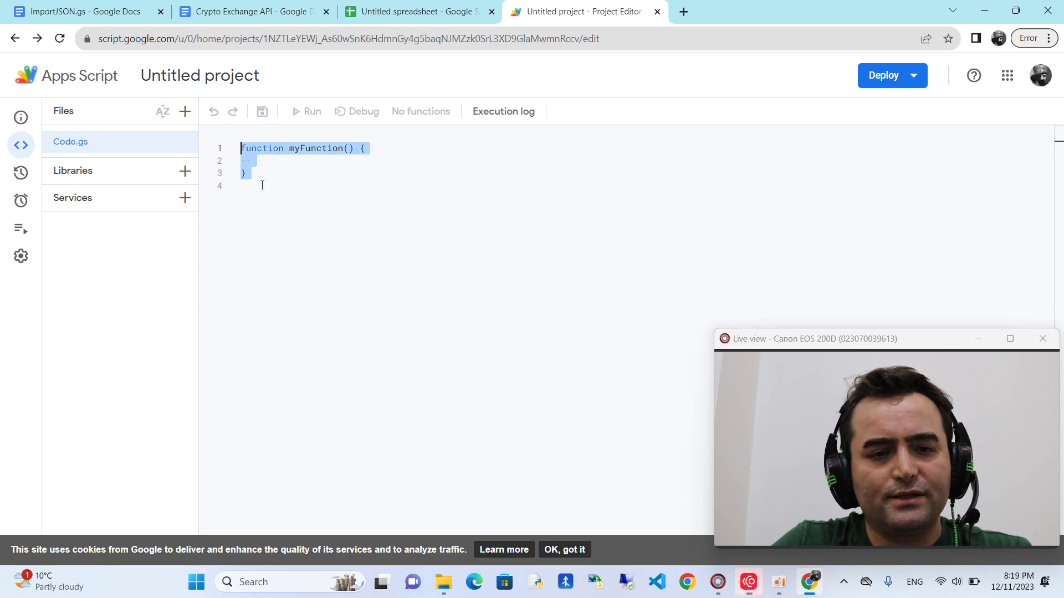
key(BackSpace)
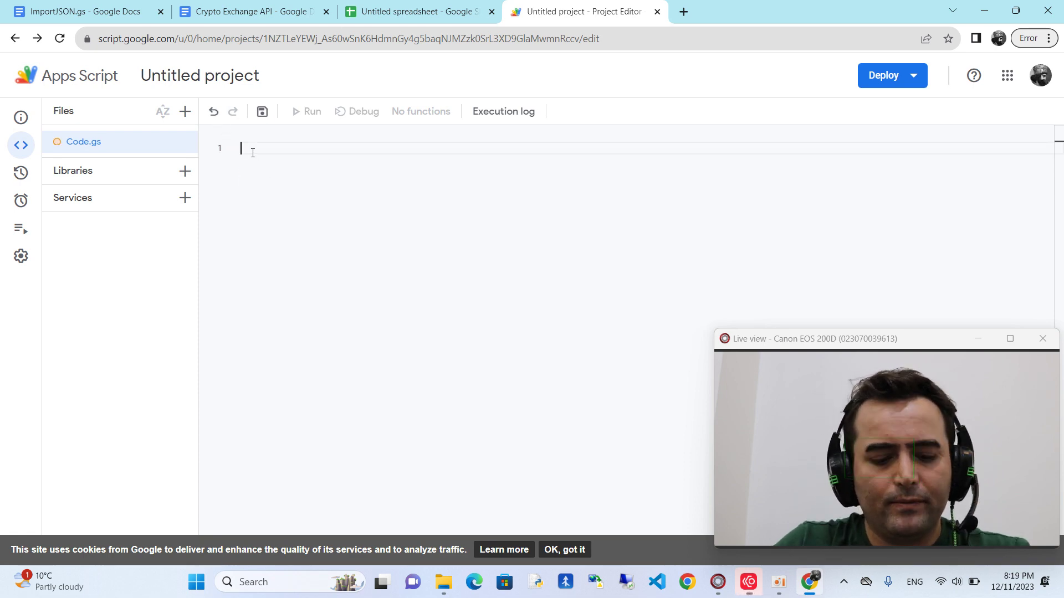
key(ctrl+v)
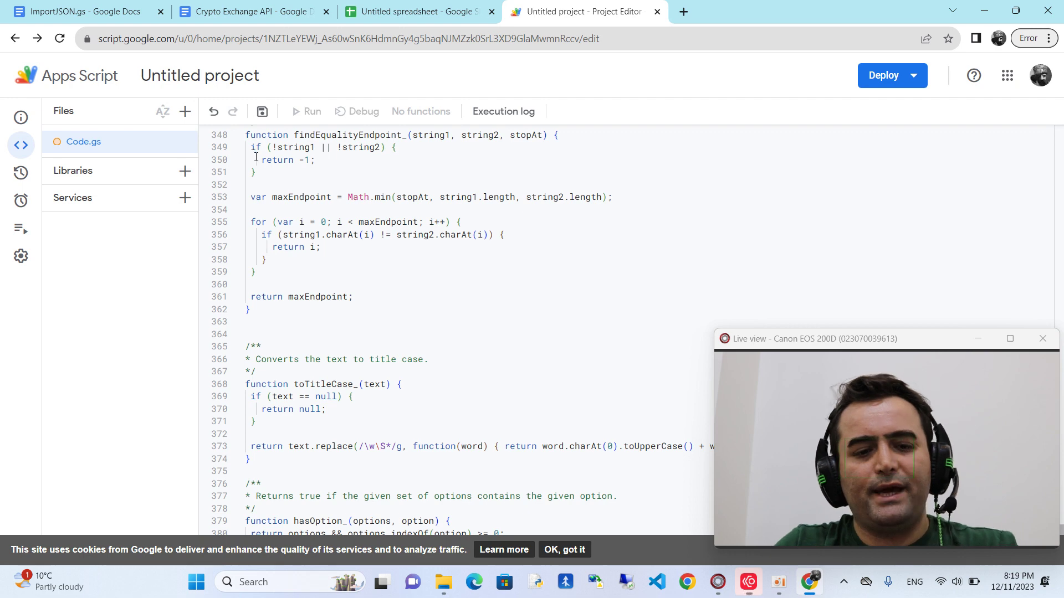
Save the Apps Script project and run its readRows function
click(263, 112)
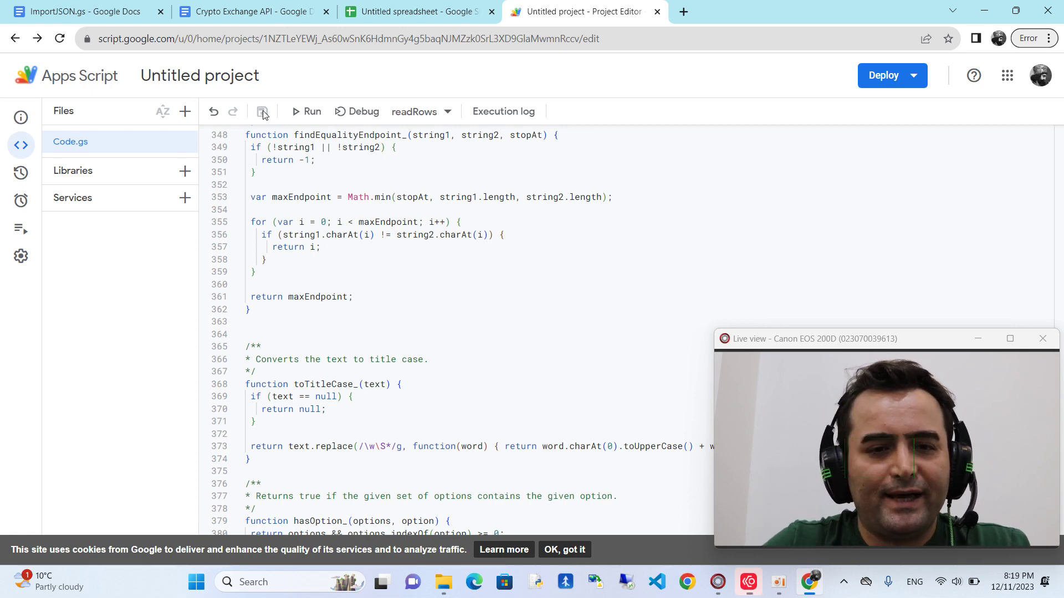
click(313, 113)
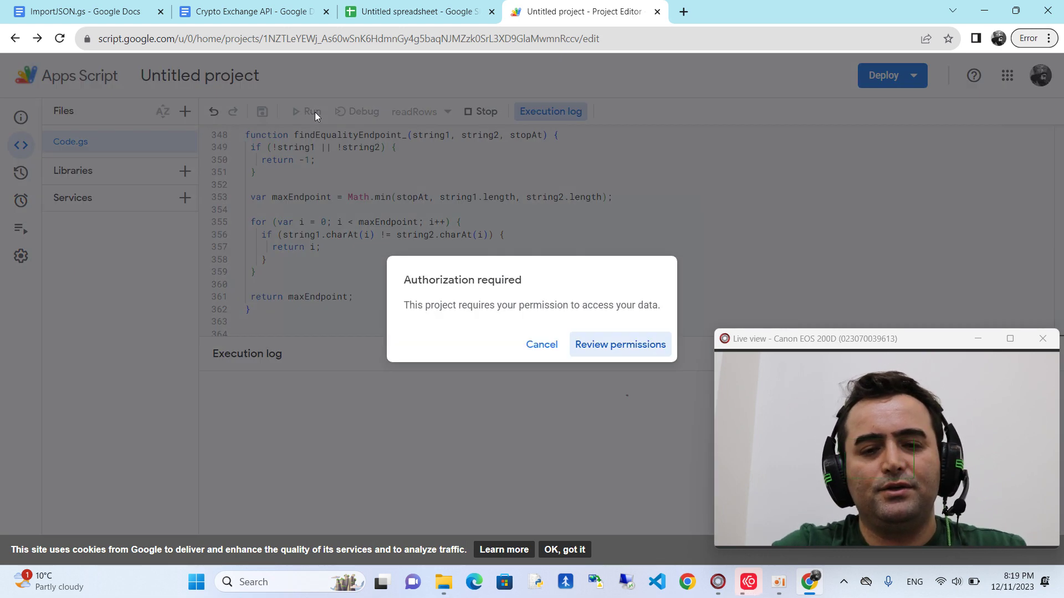
Authorize the untitled script project with the Google account, proceeding past the unverified-app warning and allowing spreadsheet and external service access
click(616, 349)
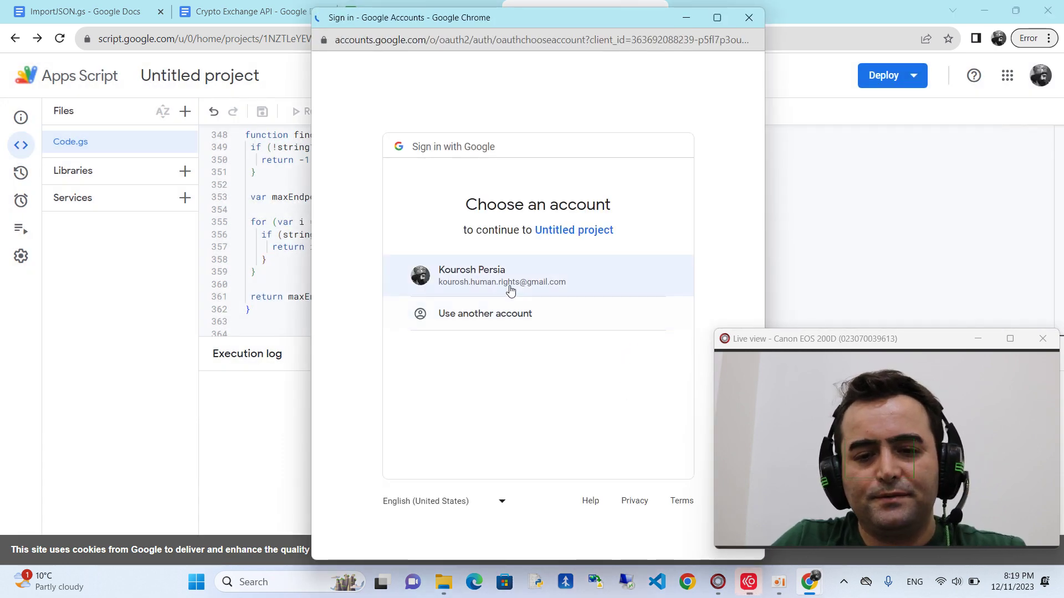
click(458, 270)
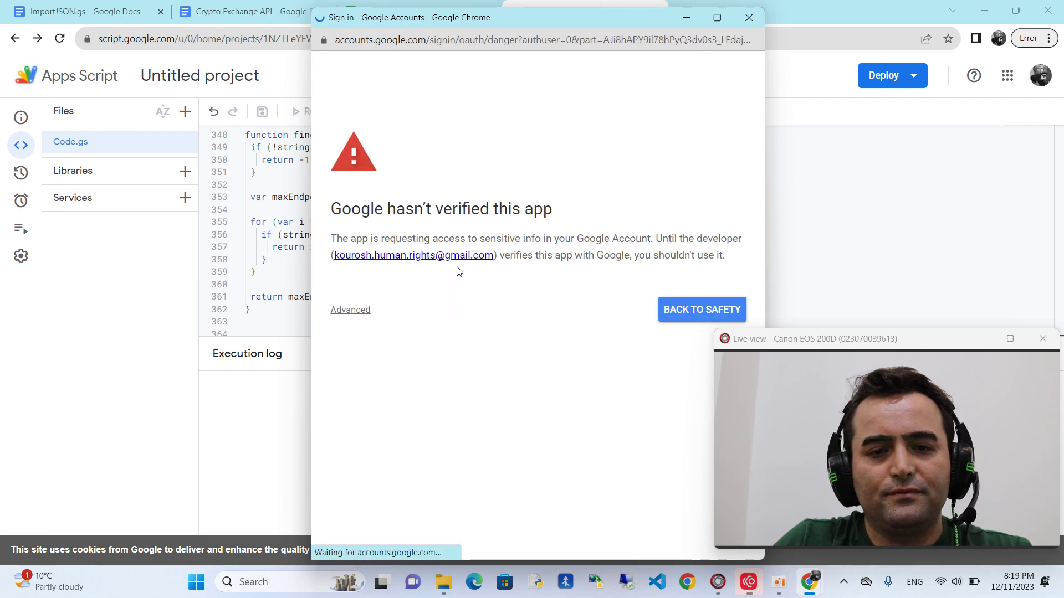
click(349, 312)
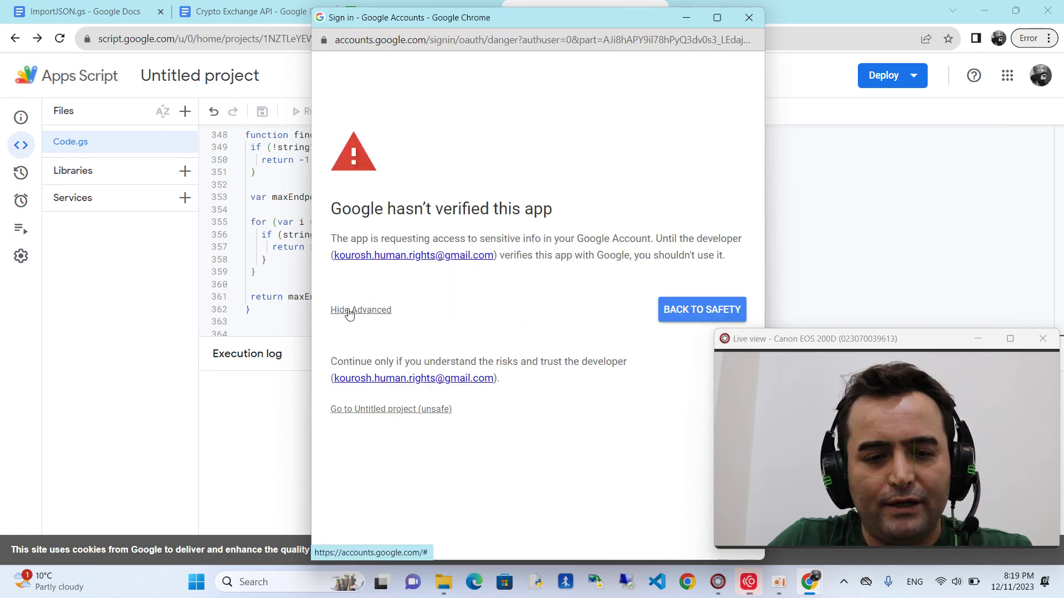
click(373, 412)
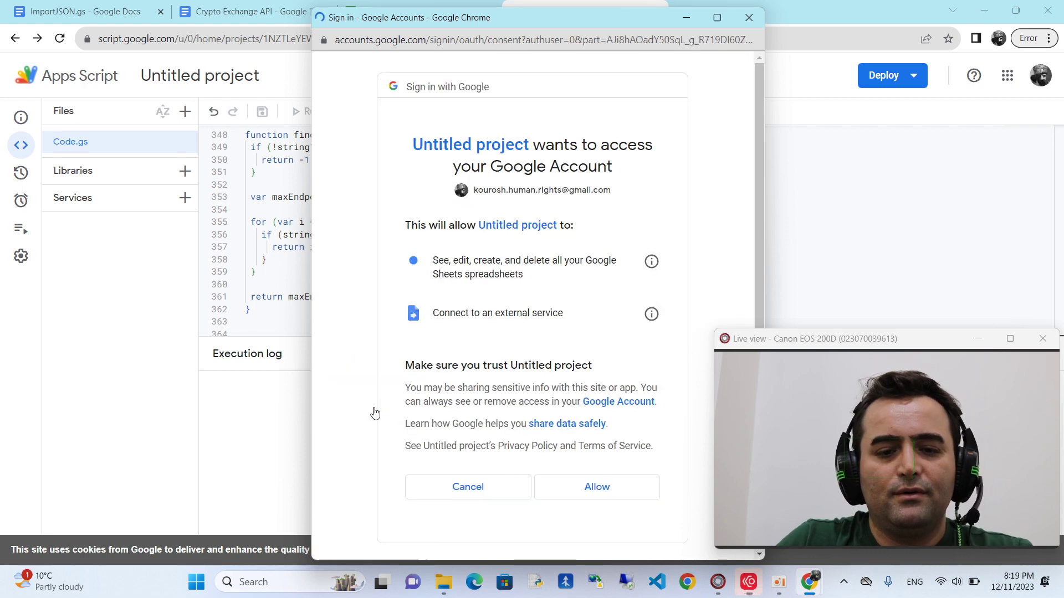
click(599, 495)
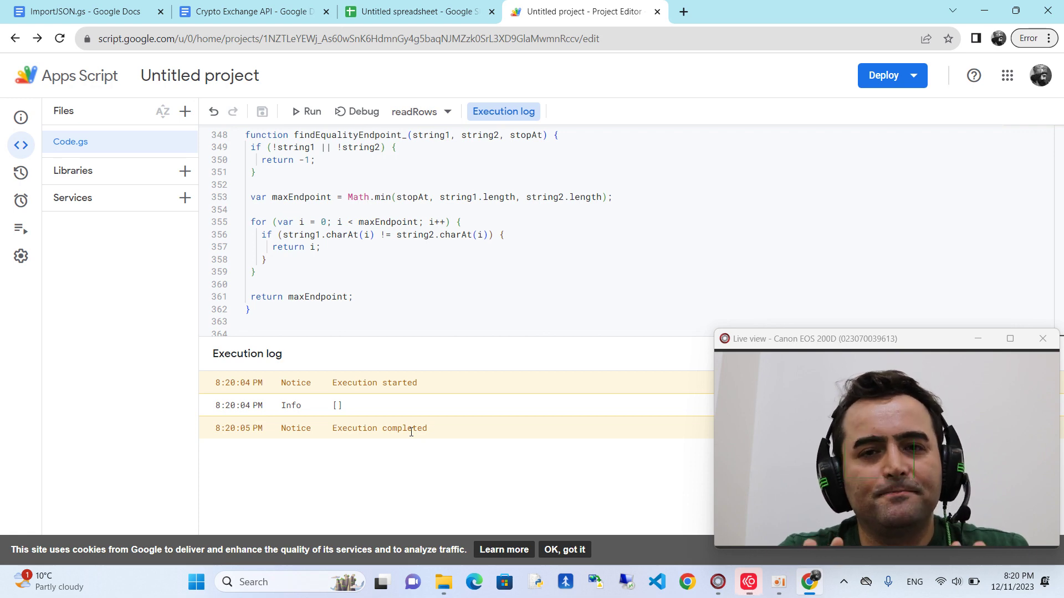
Close the Apps Script project and clear the timestamp text from cell A1 of the spreadsheet
click(657, 11)
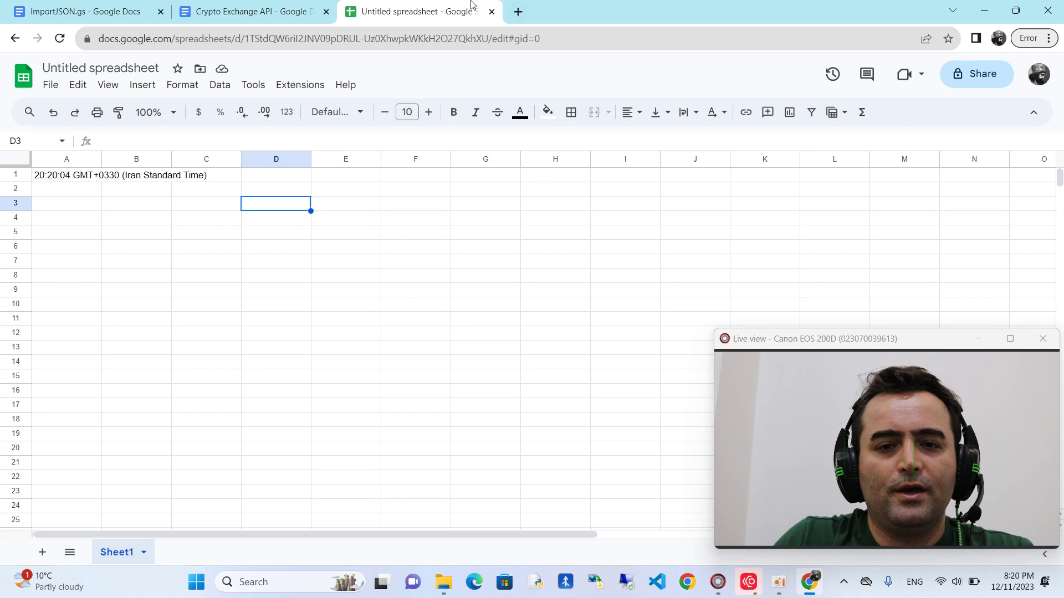
click(50, 162)
click(62, 179)
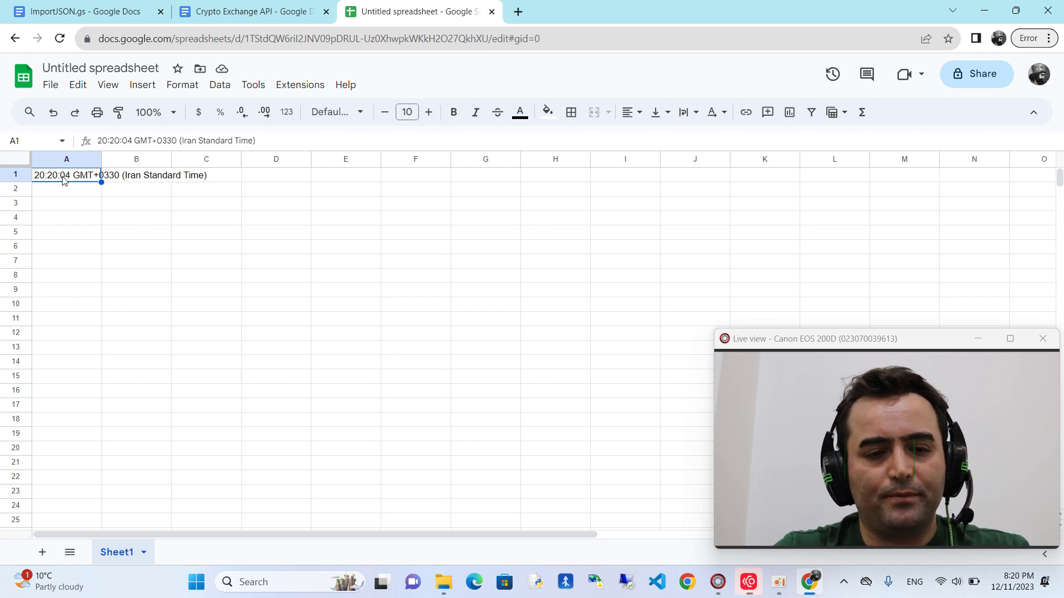
key(Delete)
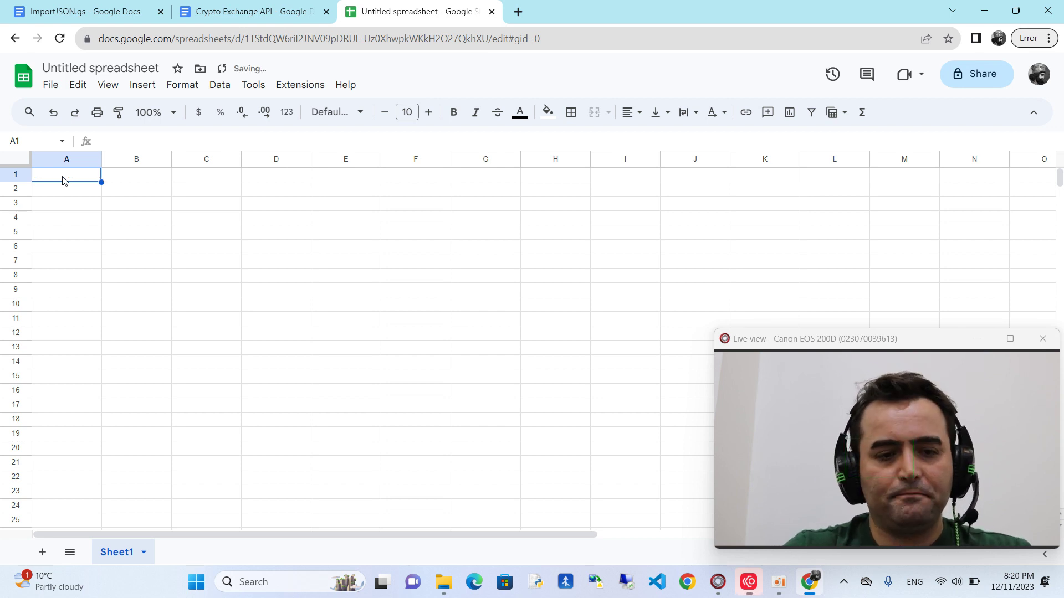
Start a formula in cell A1 with the custom ImportJSON function
text(=)
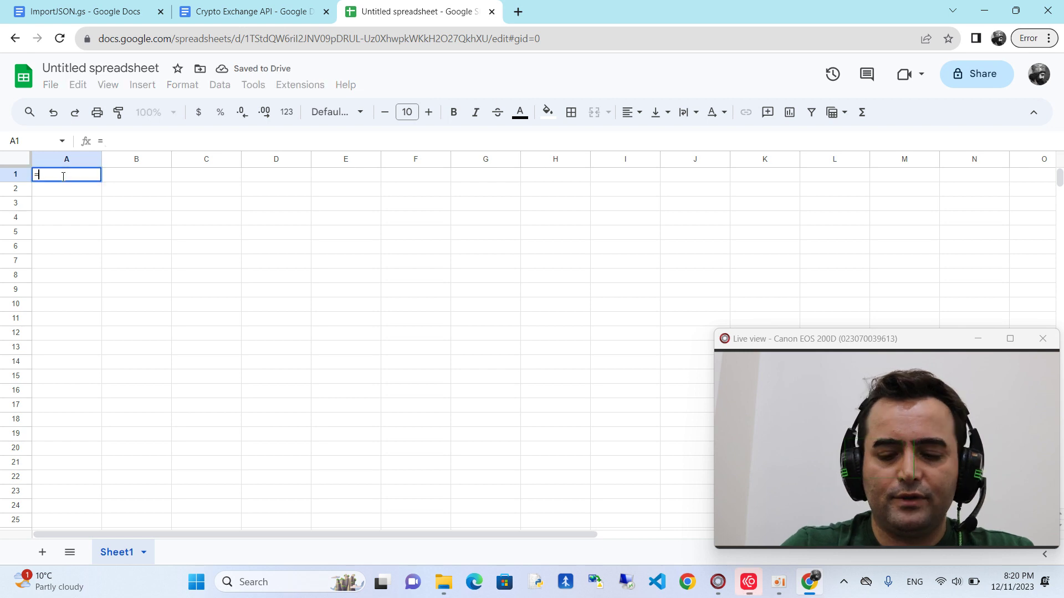
text(impor)
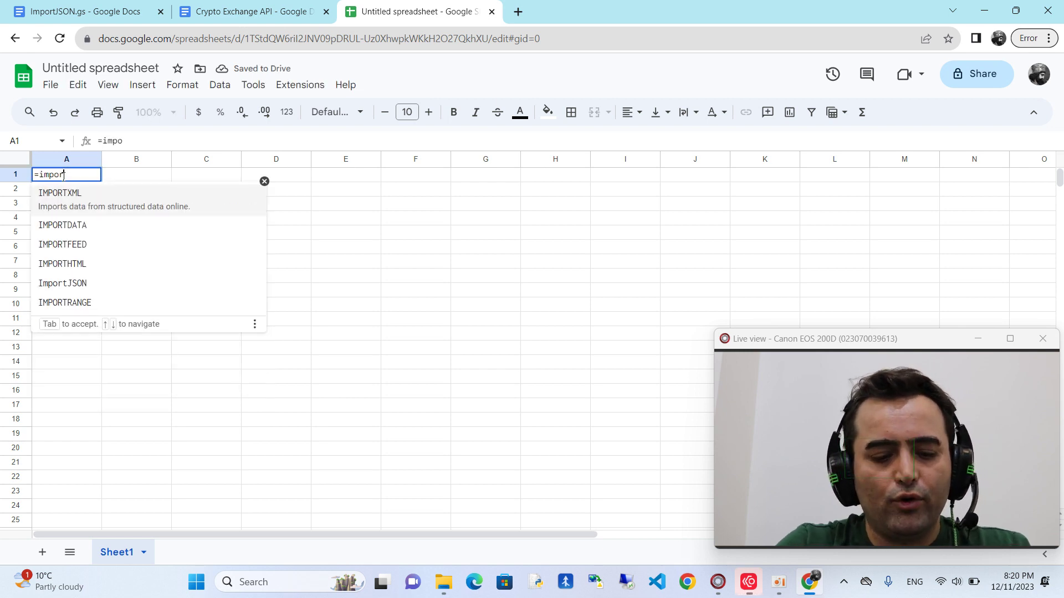
text(tj)
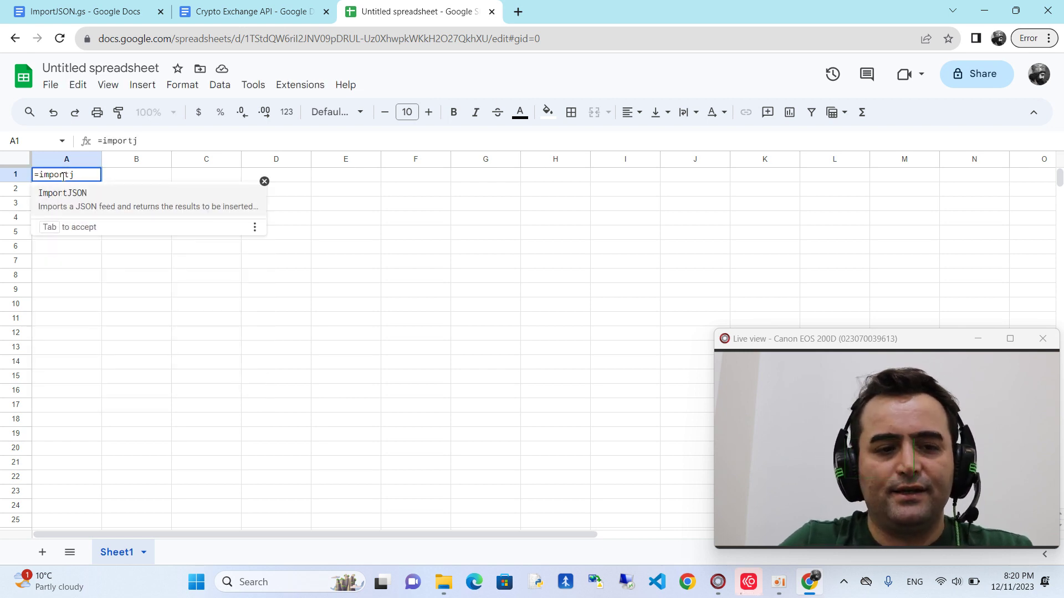
click(107, 191)
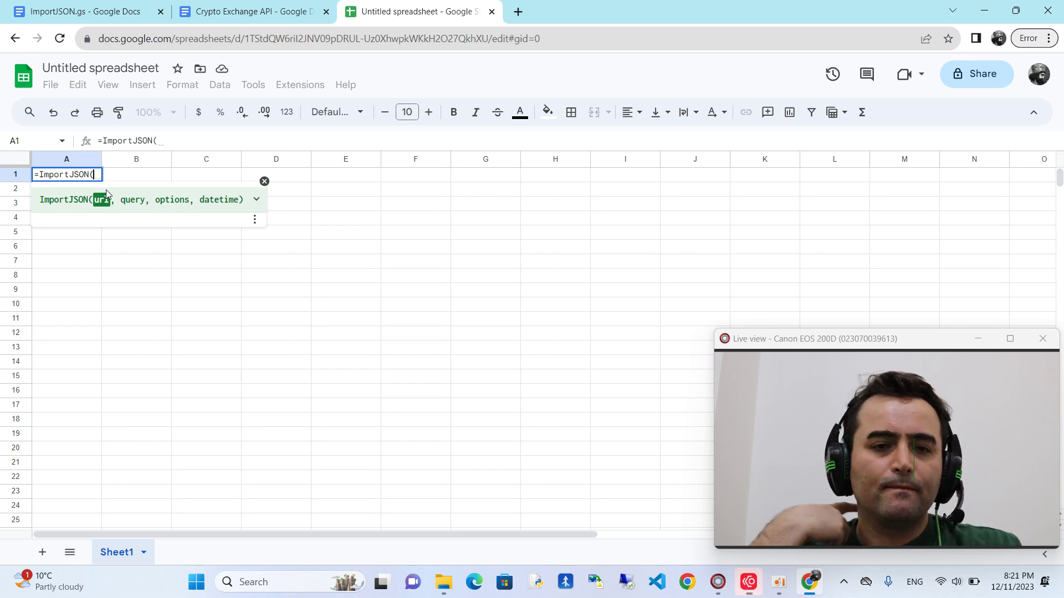
click(233, 10)
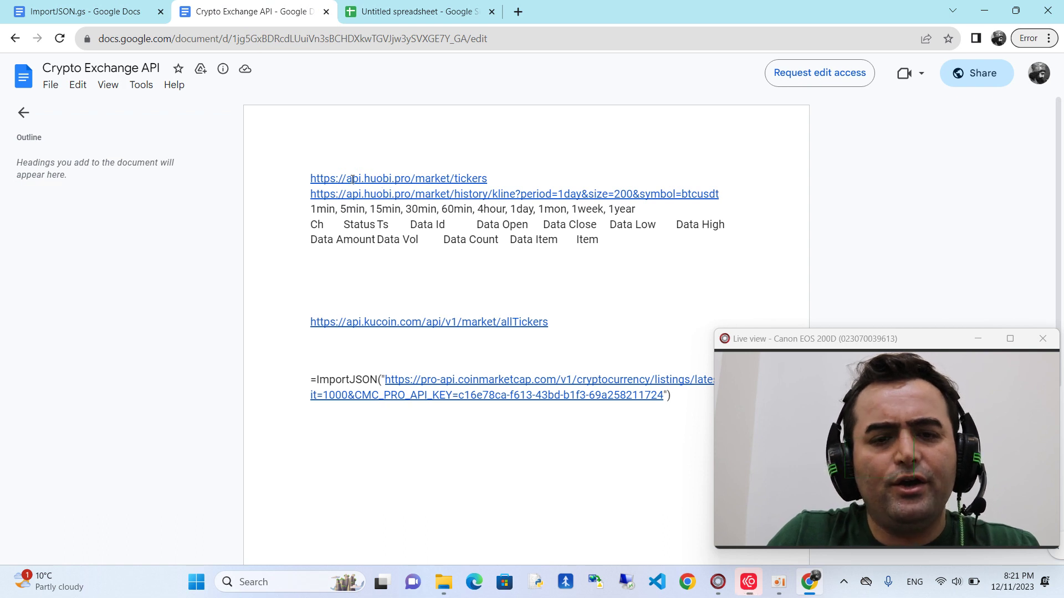
drag(312, 177, 498, 178)
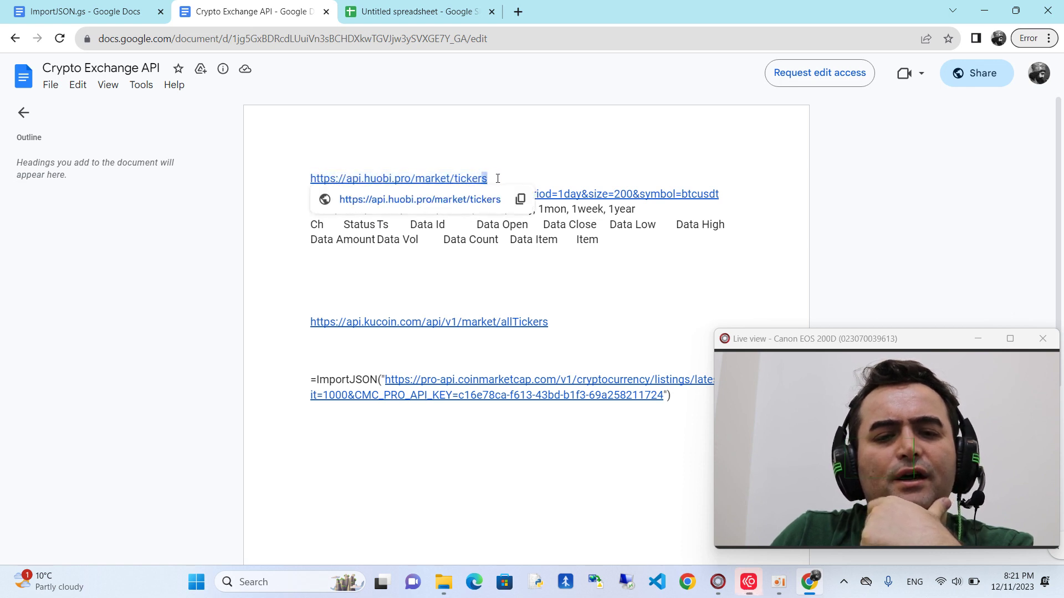
click(502, 178)
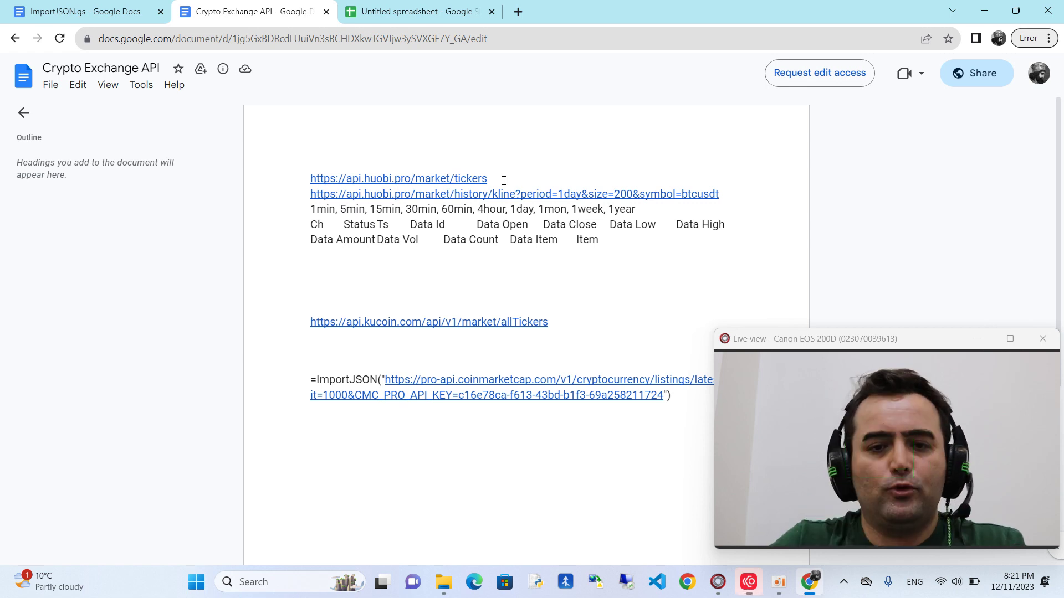
drag(493, 180, 311, 183)
key(ctrl+c)
click(411, 10)
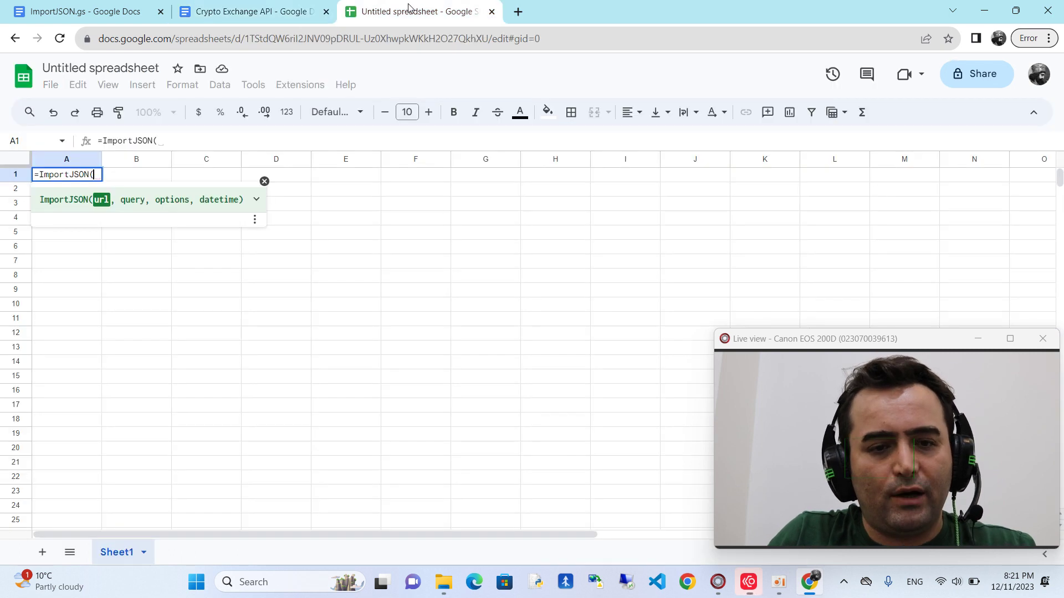
click(157, 139)
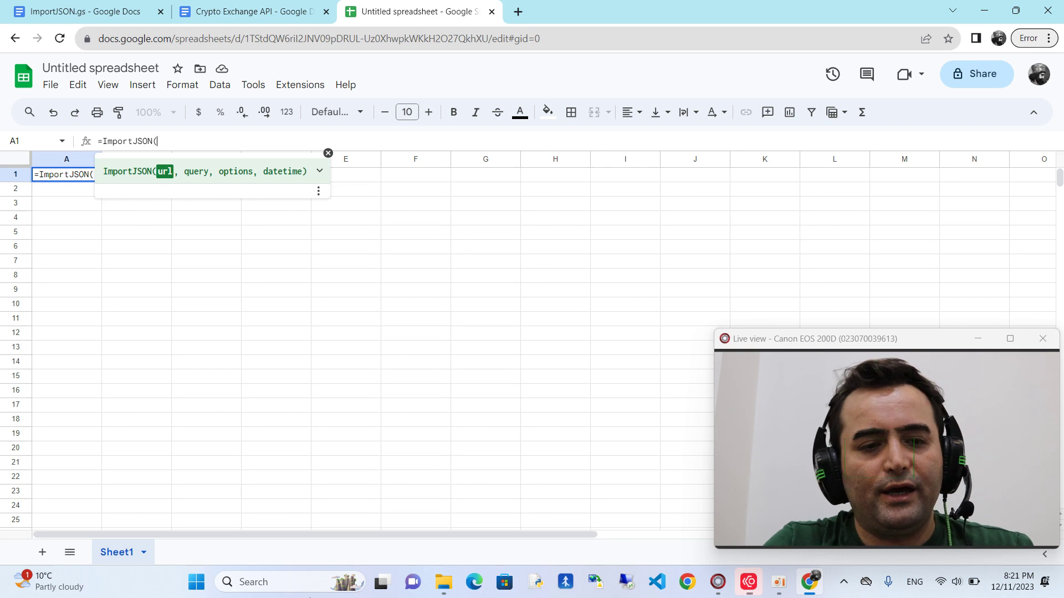
text(")
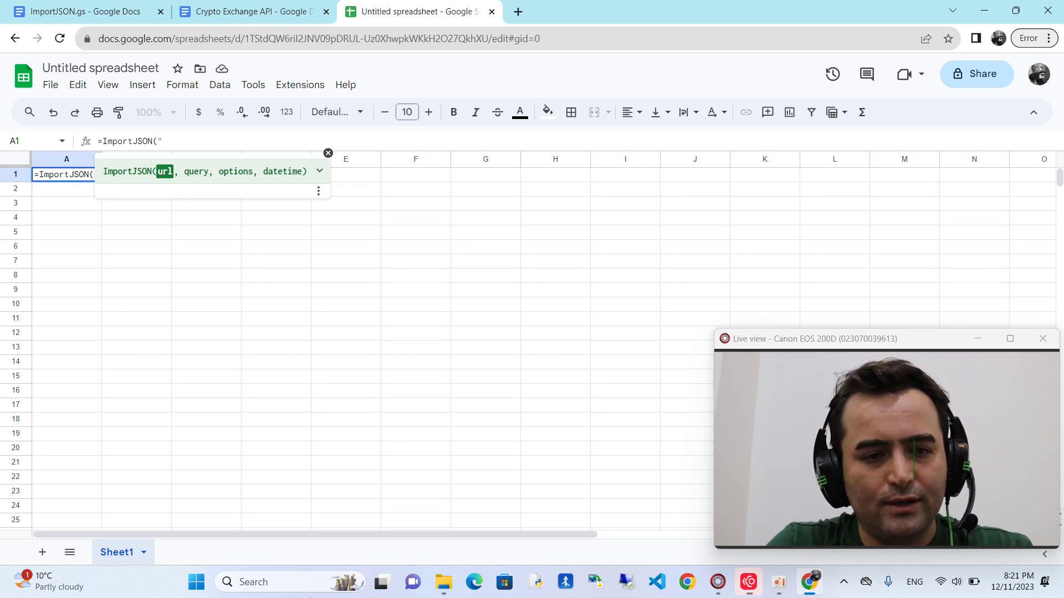
key(ctrl+v)
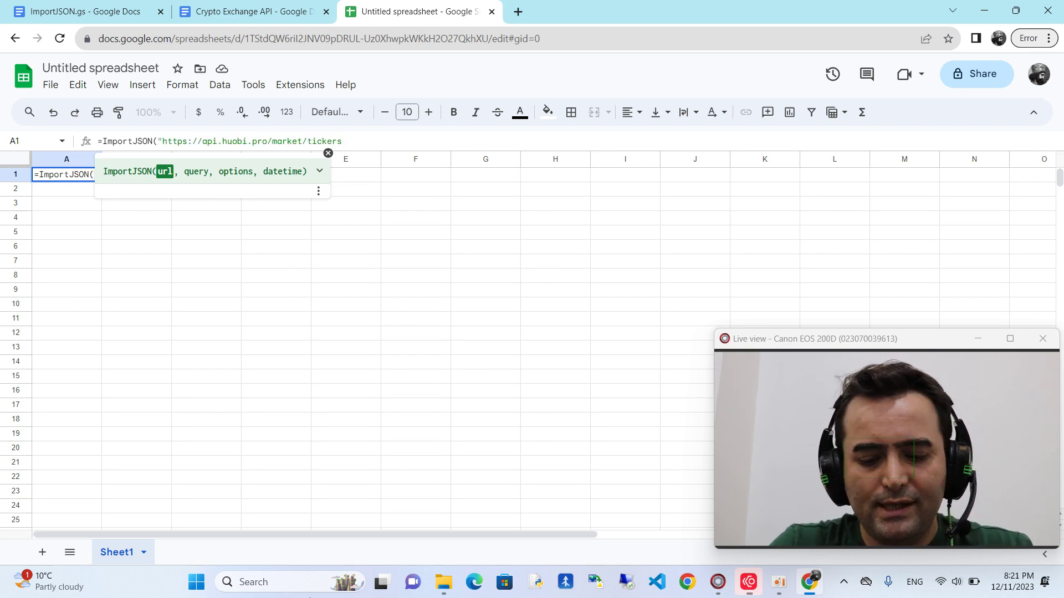
text("))
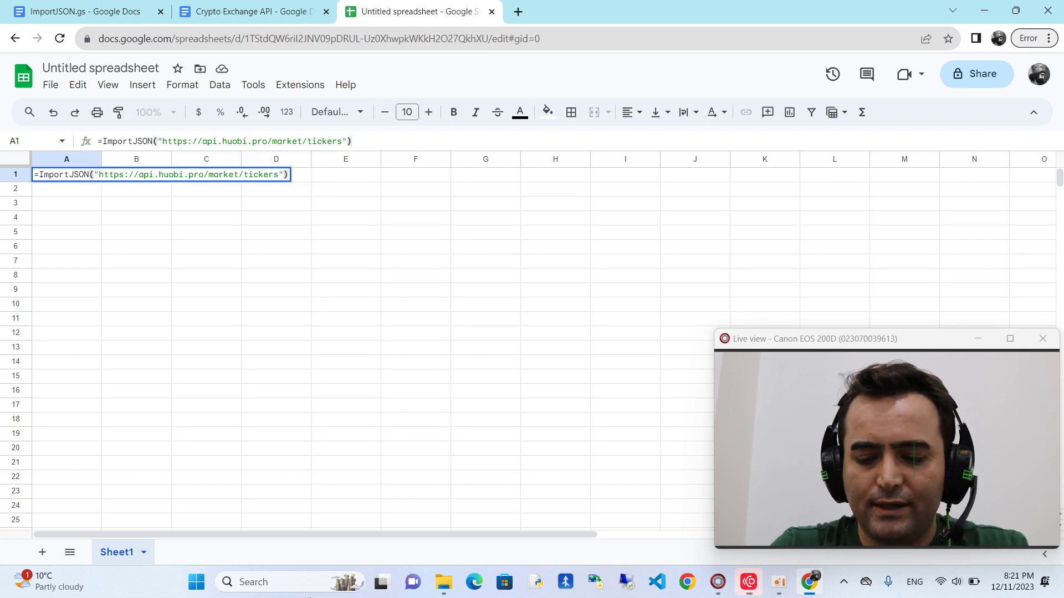
key(Return)
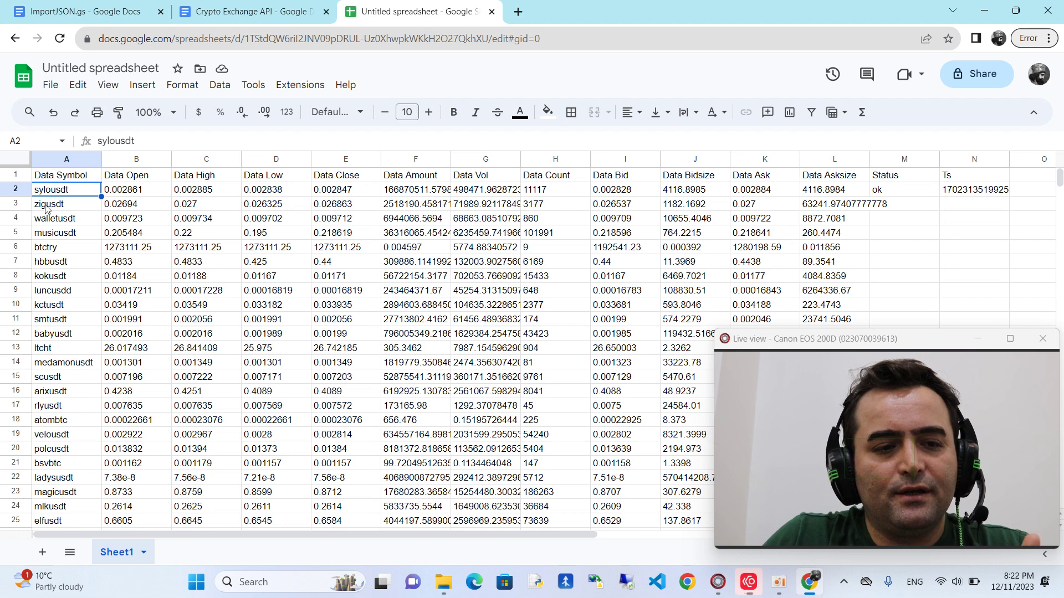
Review the imported Huobi ticker column headers in row 1 and the formula in cell A1
click(139, 174)
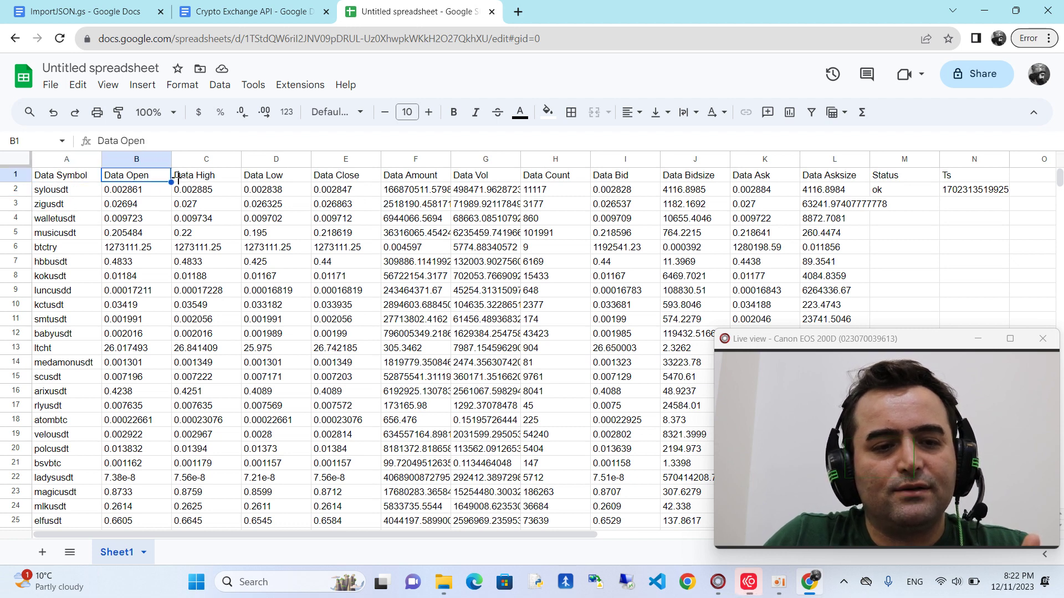
click(201, 178)
click(281, 175)
click(341, 179)
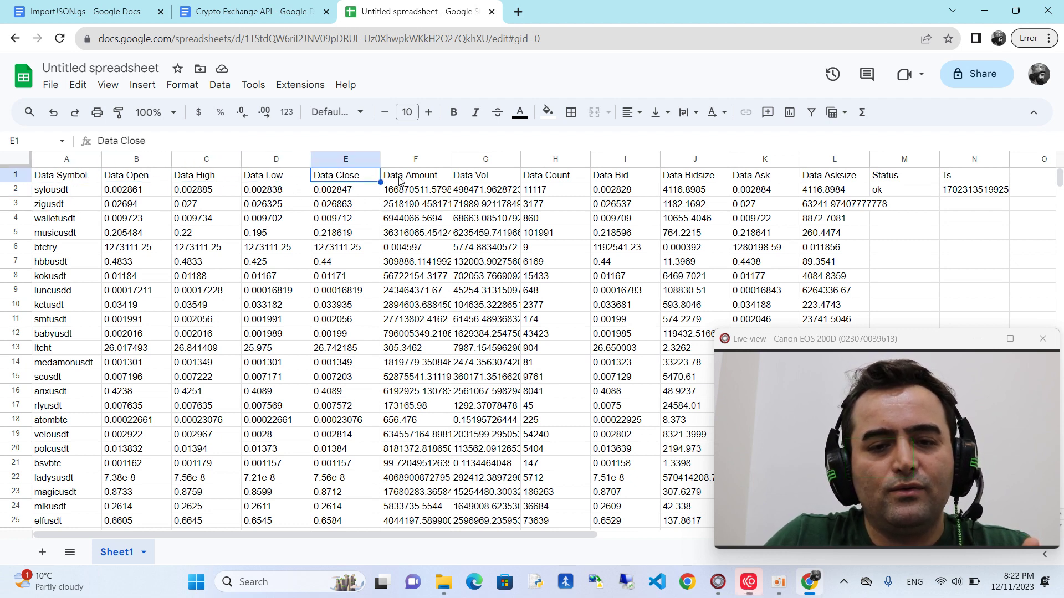
click(420, 180)
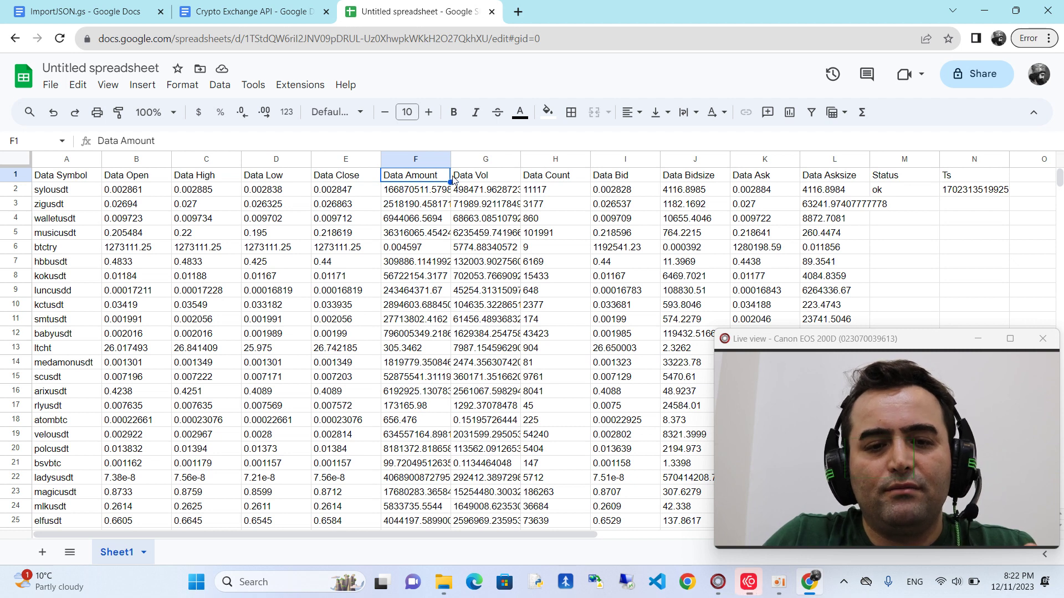
click(552, 178)
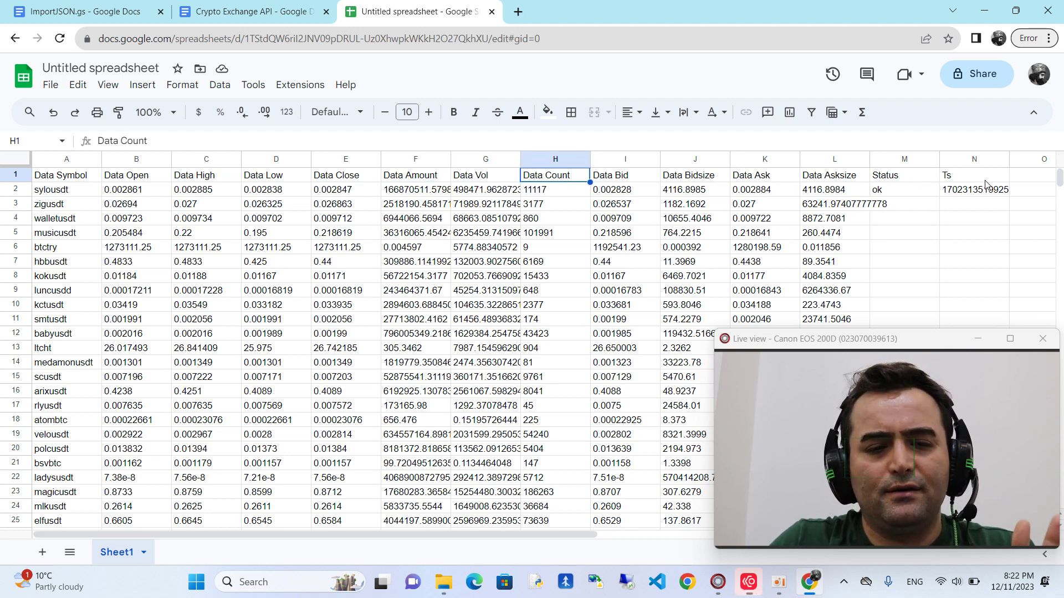
click(33, 182)
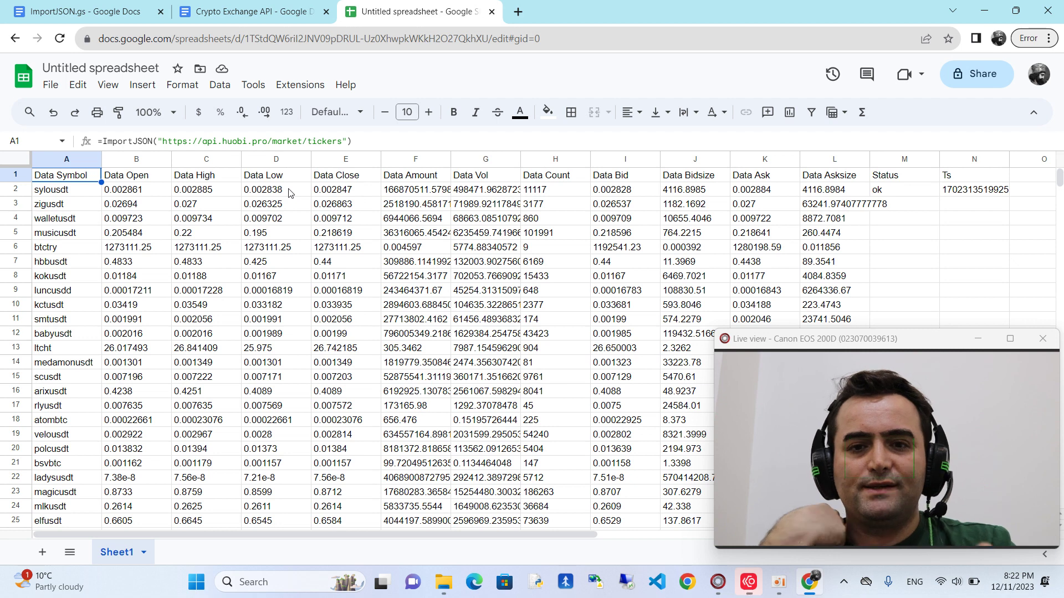
Examine the Huobi kline history URL in the Crypto Exchange API document, including its period and size parameters and the listed period options
click(261, 12)
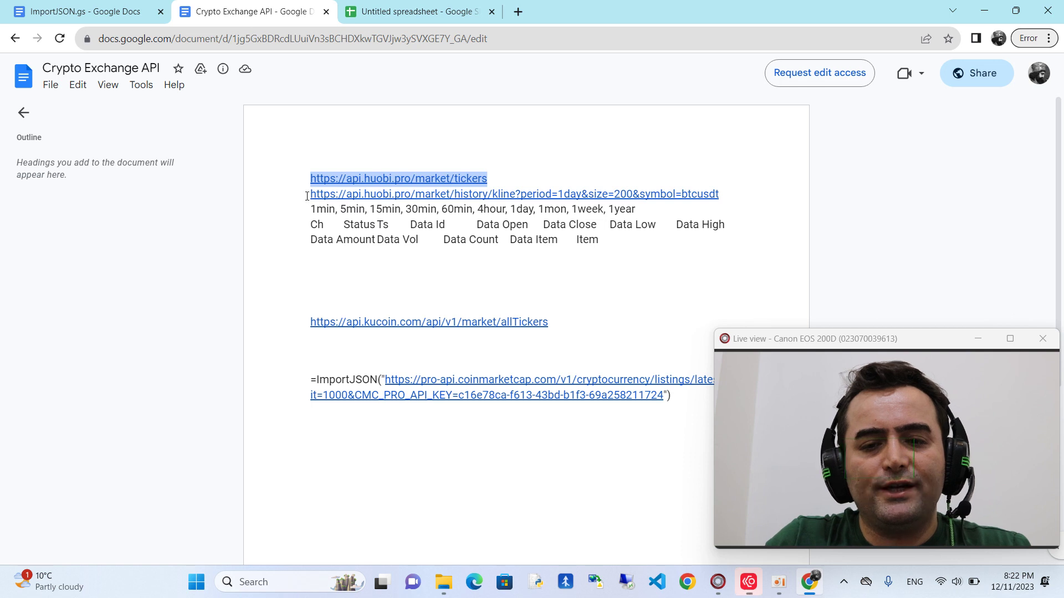
mouse_move(307, 196)
mouse_down()
mouse_move(722, 195)
mouse_move(531, 214)
mouse_move(309, 193)
mouse_up()
click(722, 196)
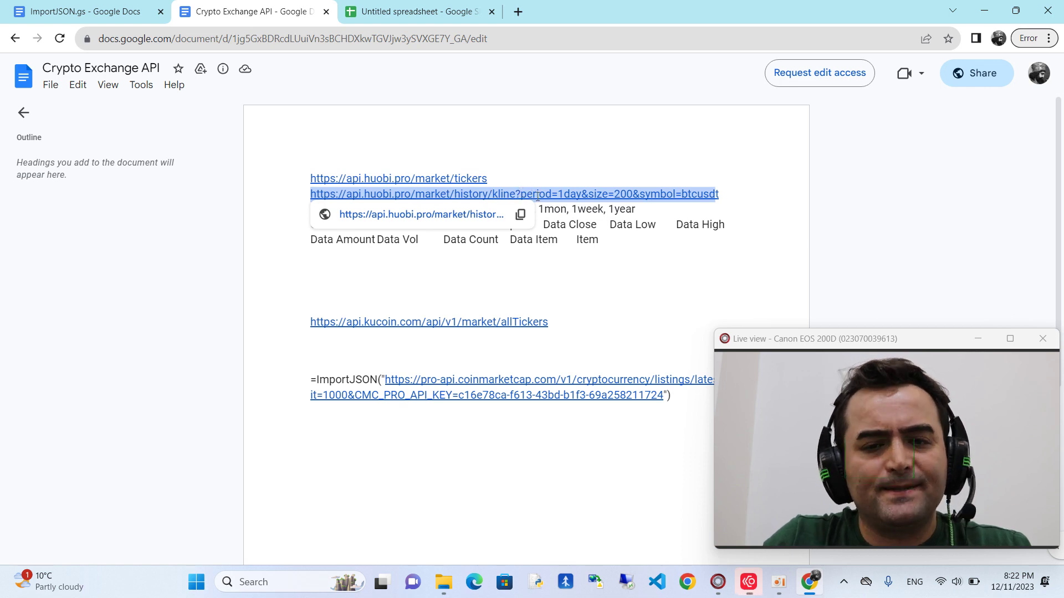
click(570, 195)
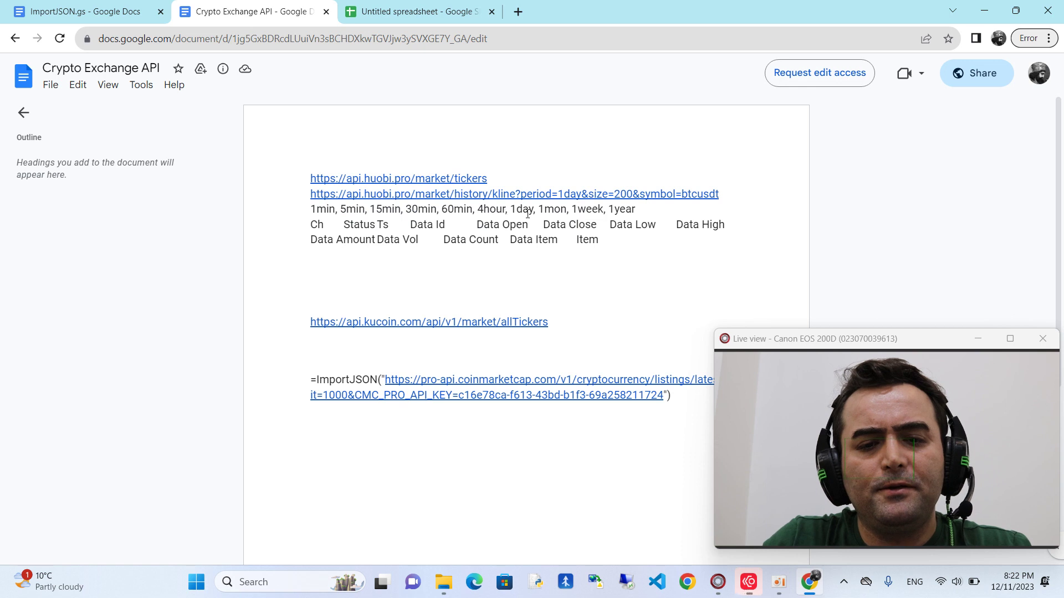
drag(478, 209, 508, 213)
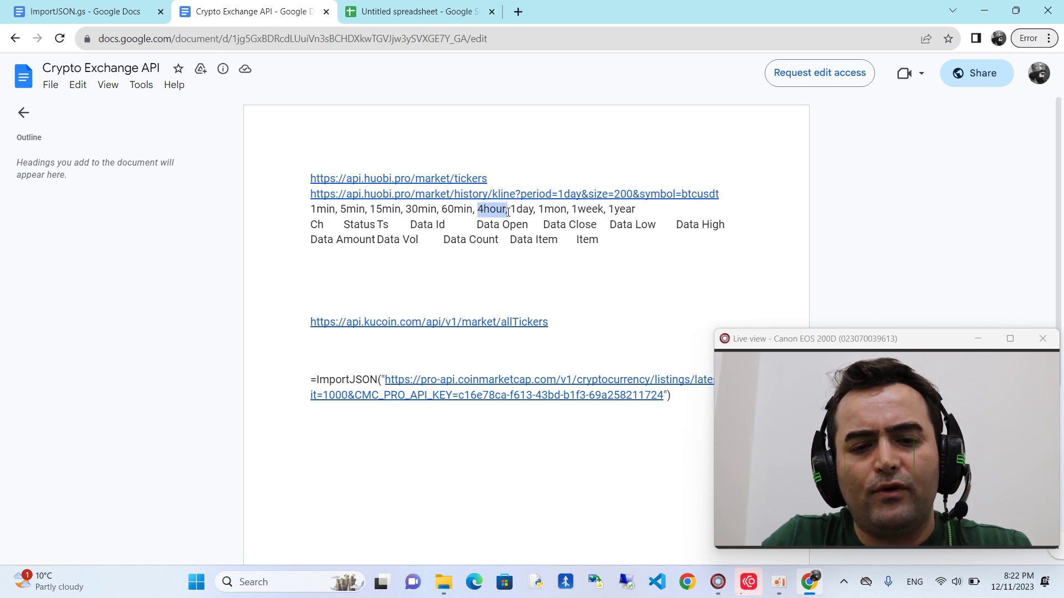
drag(441, 209, 474, 211)
click(439, 209)
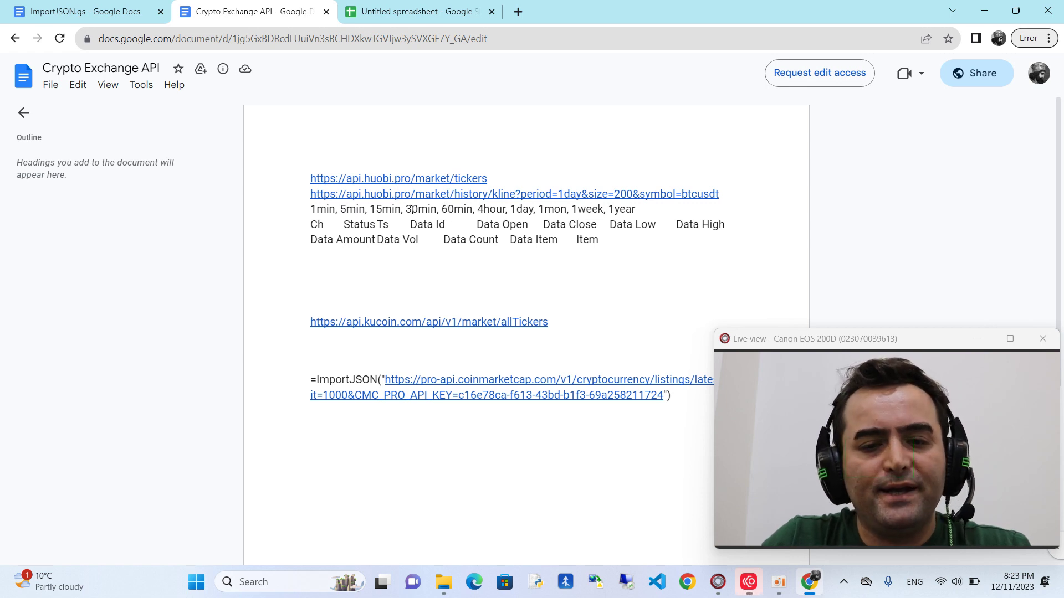
drag(405, 209, 419, 211)
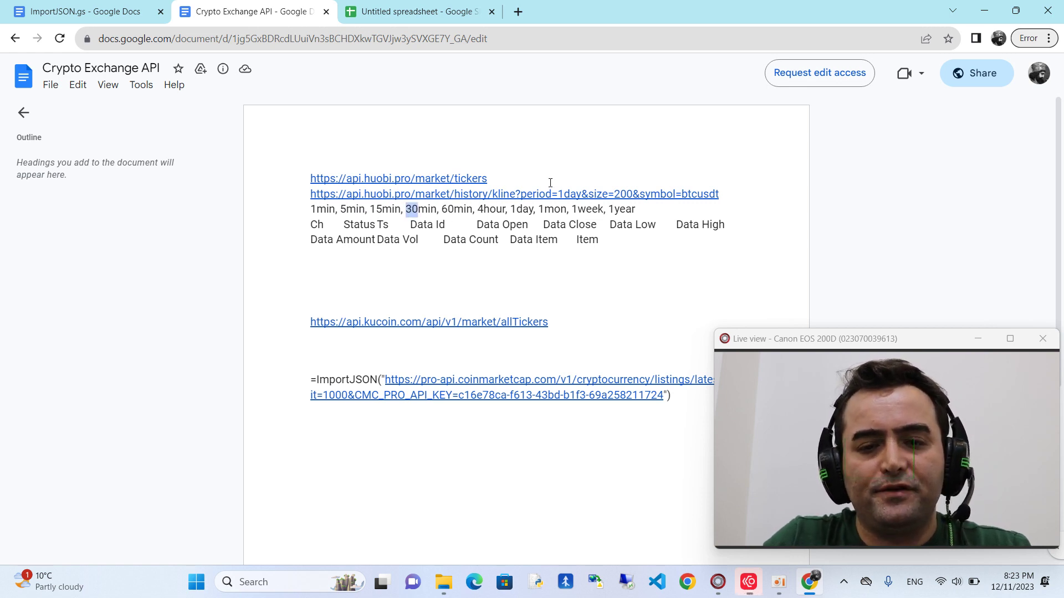
drag(558, 193, 630, 192)
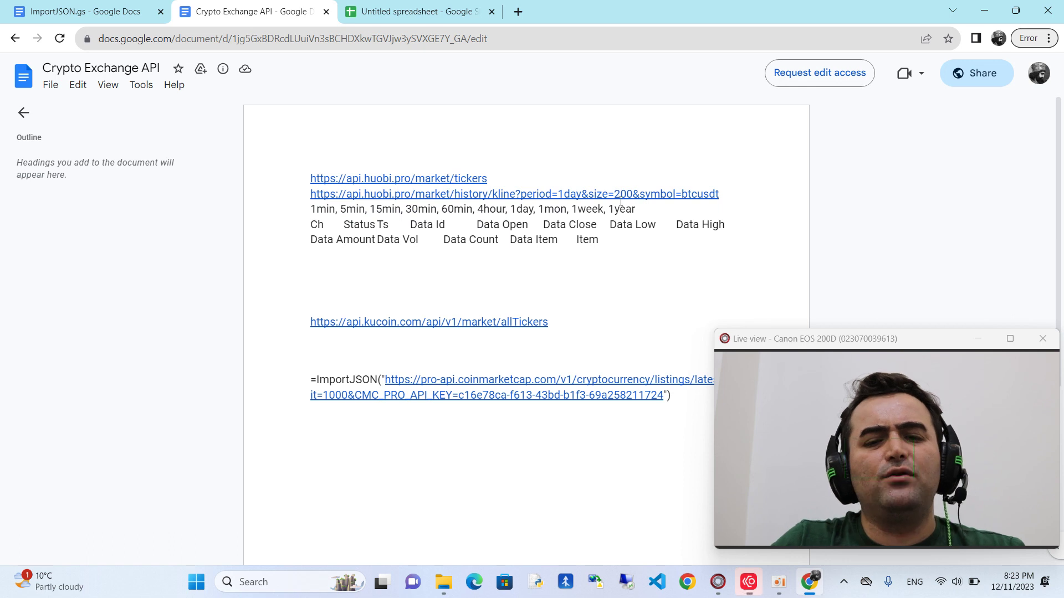
drag(626, 194, 584, 196)
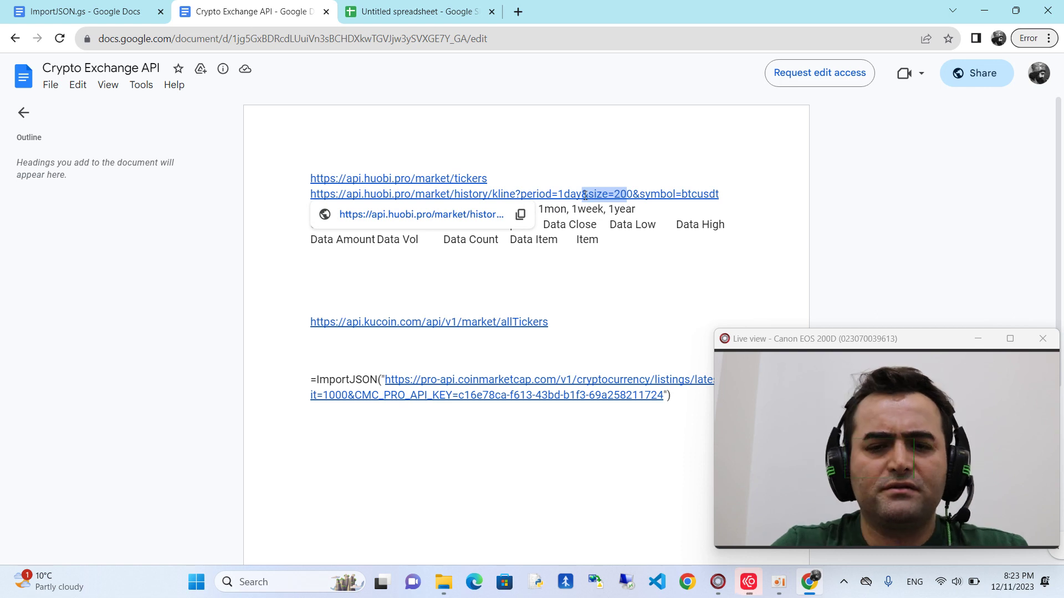
click(616, 202)
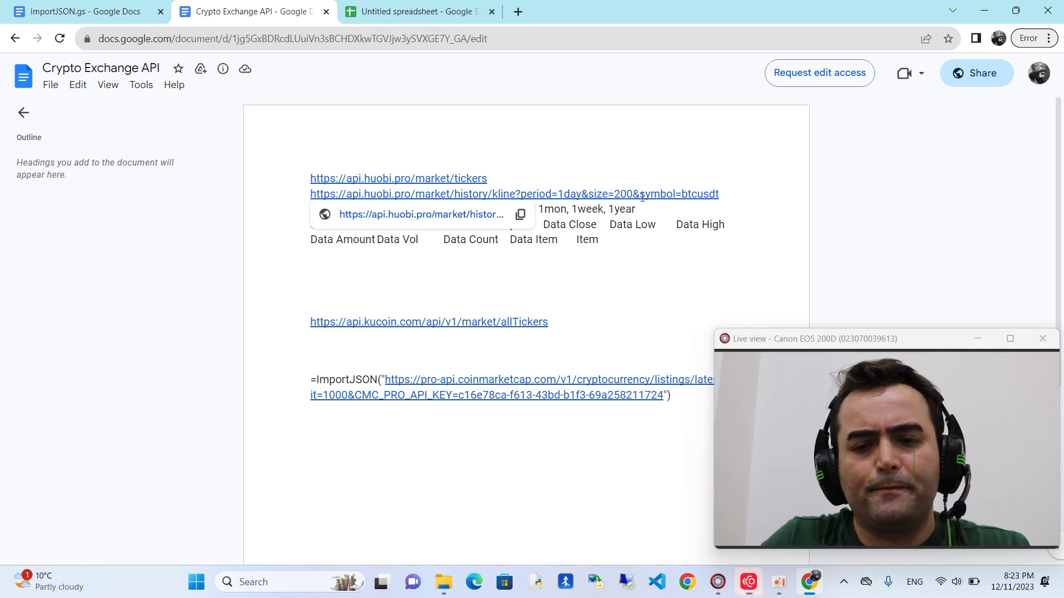
Examine the symbol, period and size parameters of the Huobi kline history URL in the Crypto Exchange API document
drag(642, 197, 719, 195)
click(722, 199)
click(683, 199)
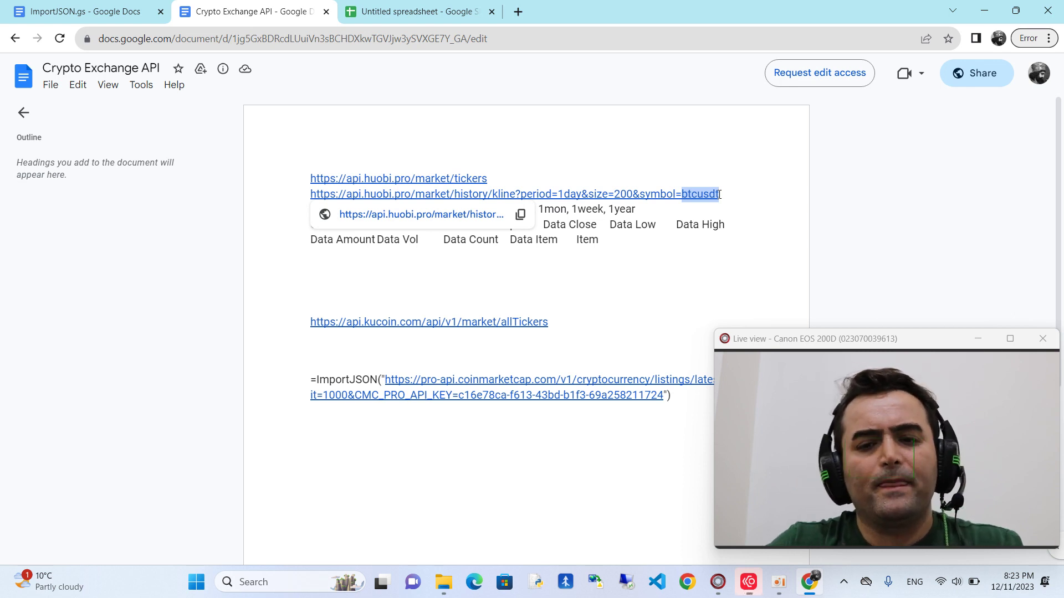
click(706, 197)
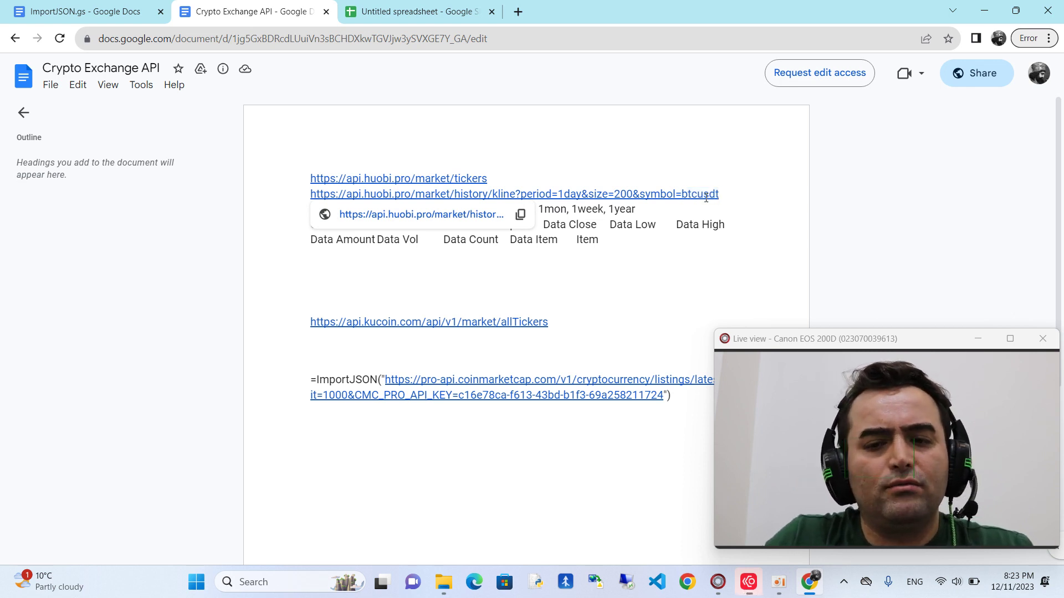
drag(682, 194, 720, 195)
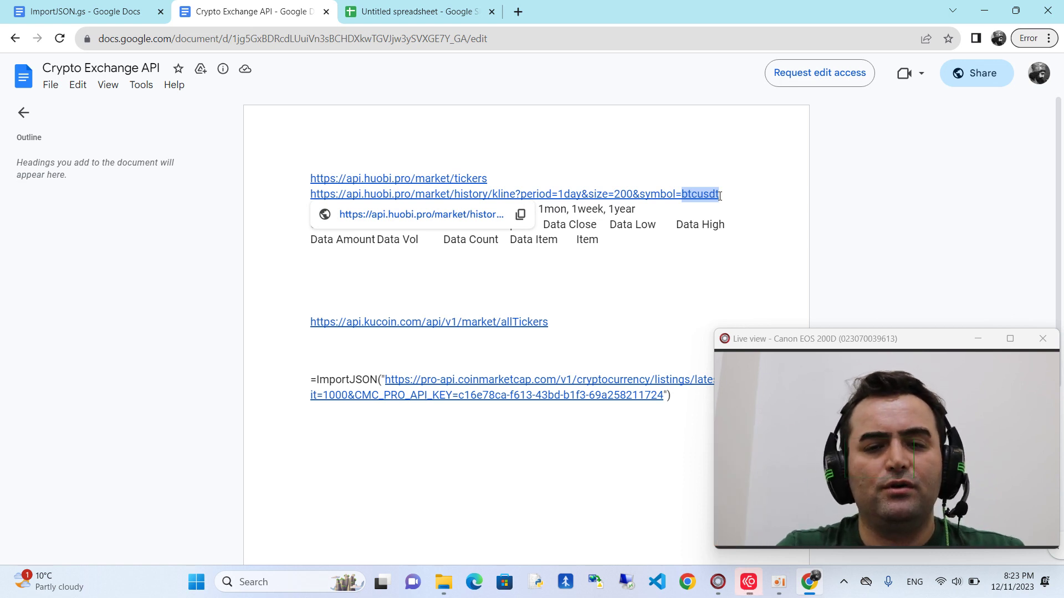
click(610, 194)
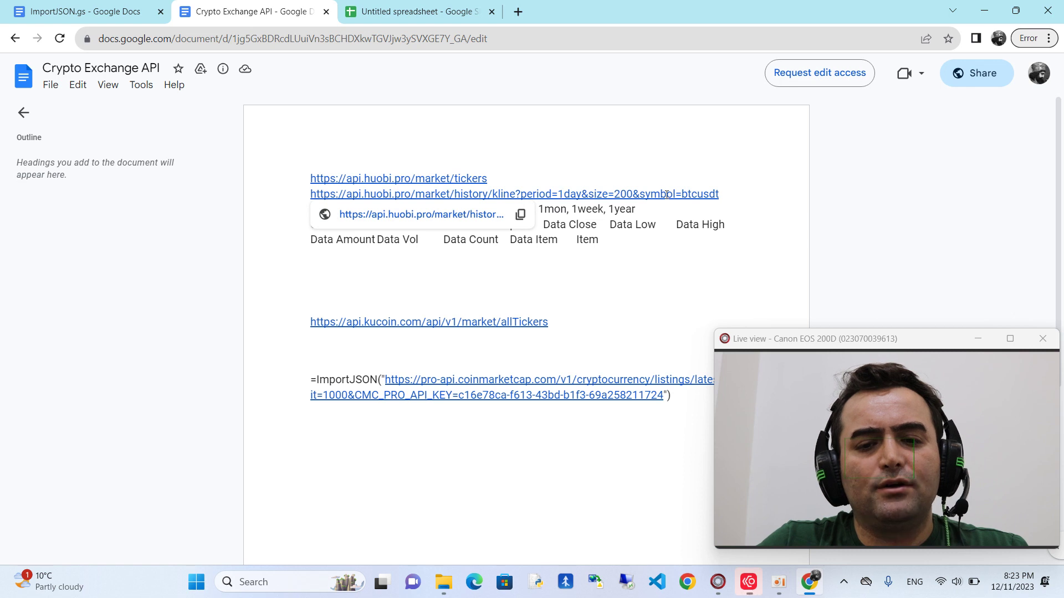
double_click(565, 194)
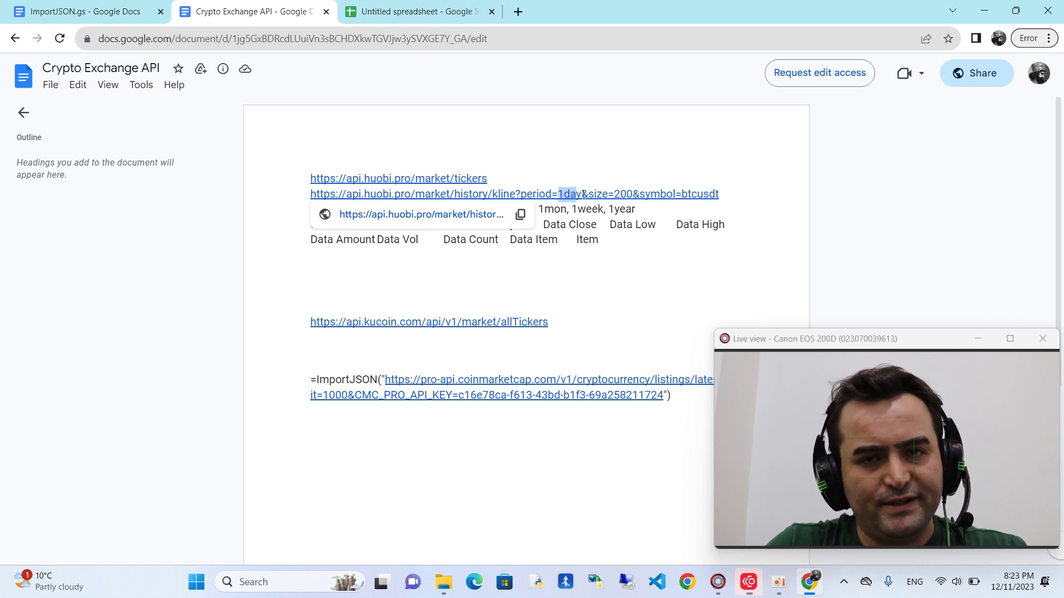
click(614, 195)
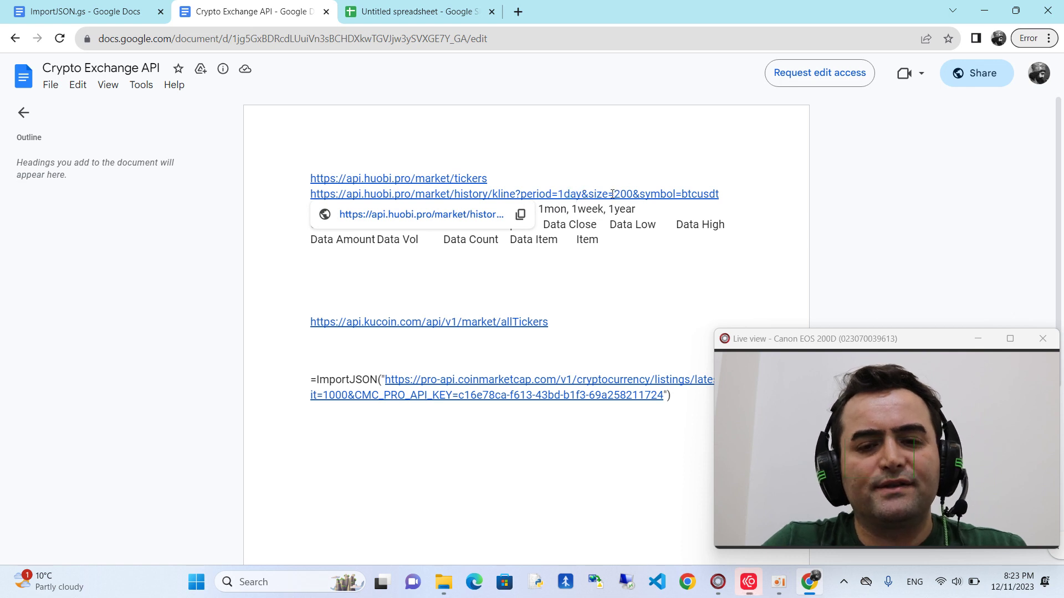
drag(612, 194, 628, 196)
click(628, 195)
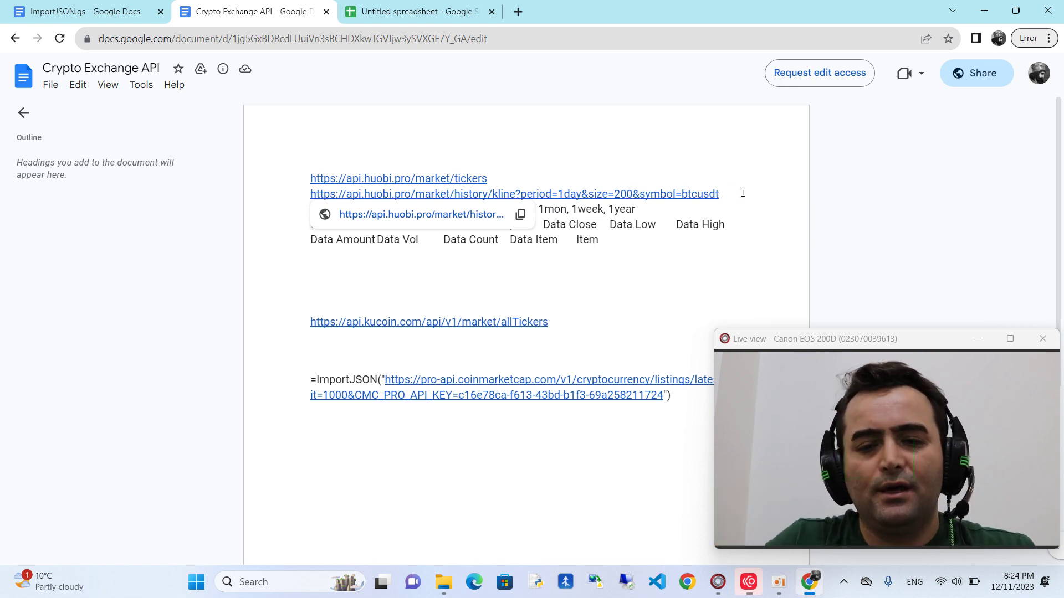
drag(741, 194, 305, 199)
key(ctrl+c)
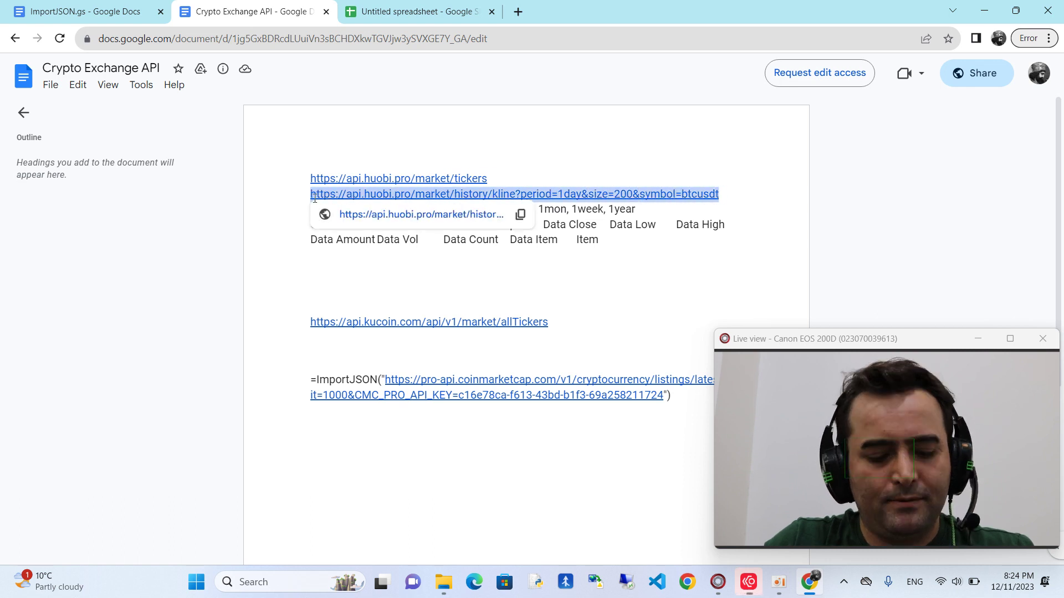
click(389, 13)
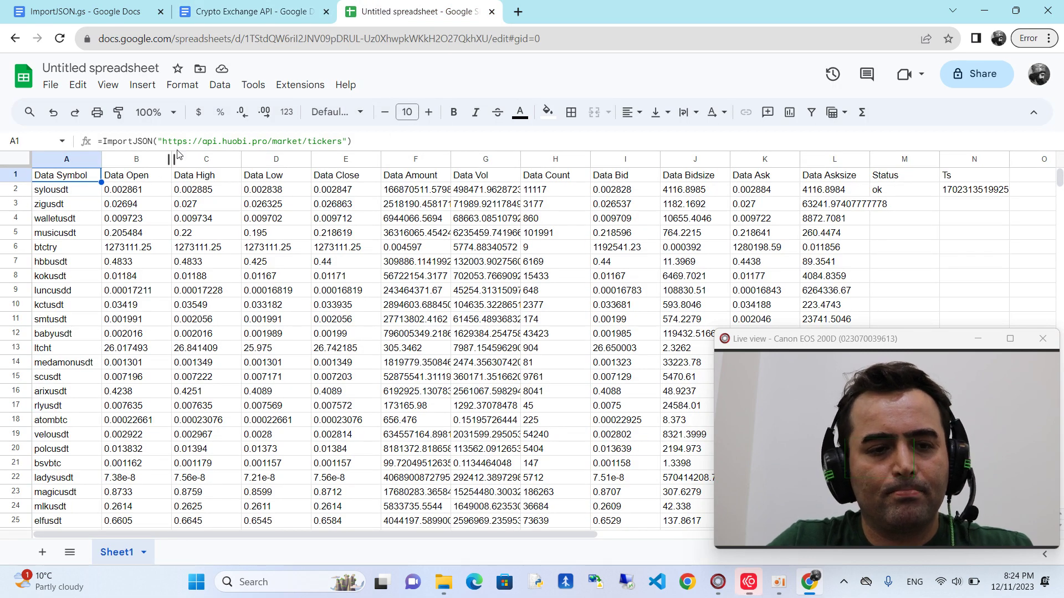
drag(163, 141, 343, 142)
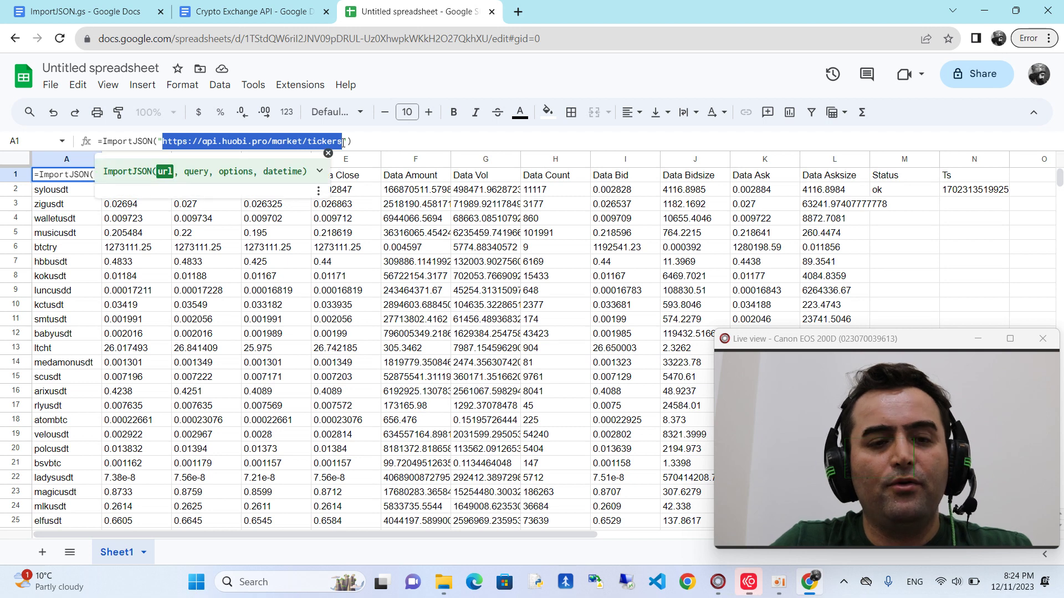
key(ctrl+v)
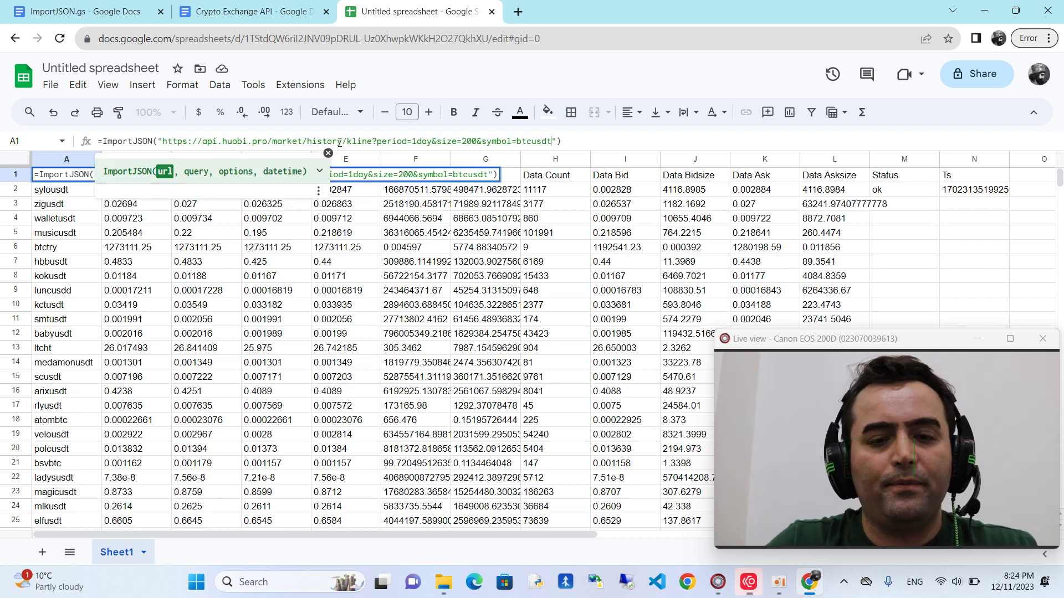
key(Return)
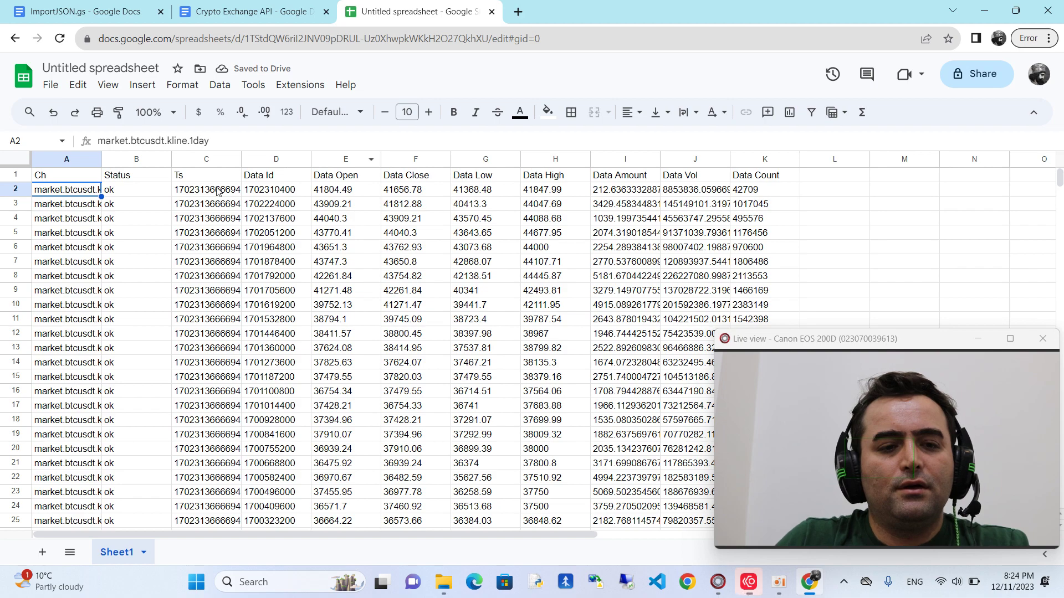
Look through the imported btcusdt kline rows down to the last record and return to the first row
click(213, 190)
scroll(224, 266, down, 20)
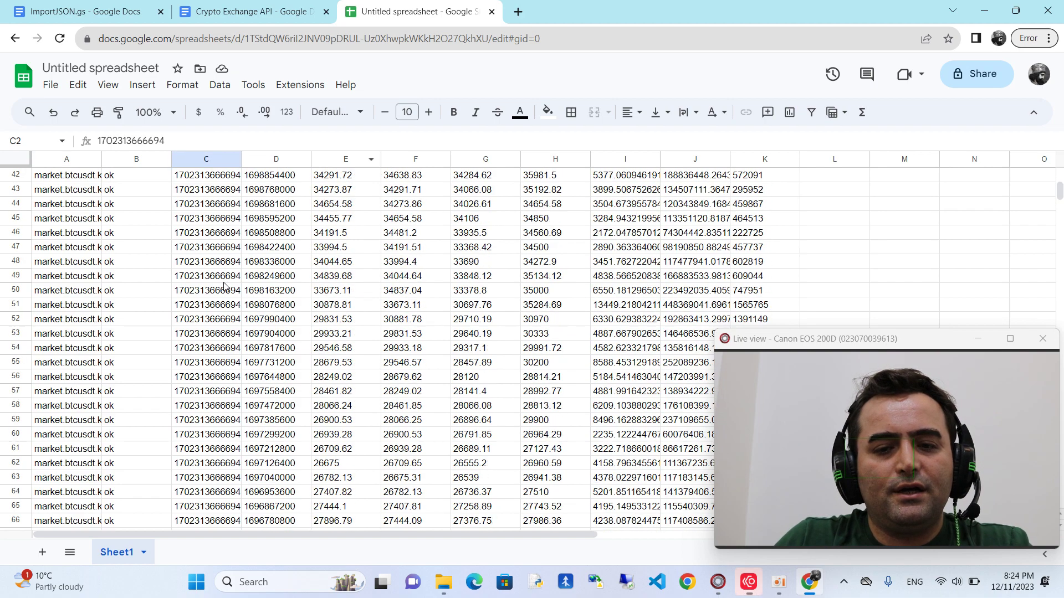
scroll(238, 293, down, 20)
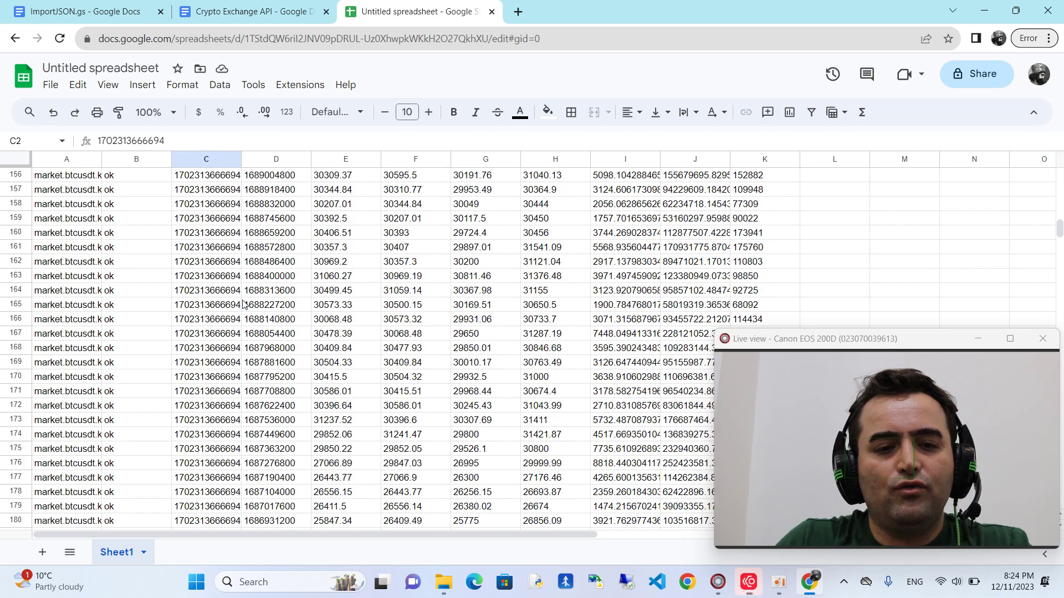
scroll(247, 309, up, 20)
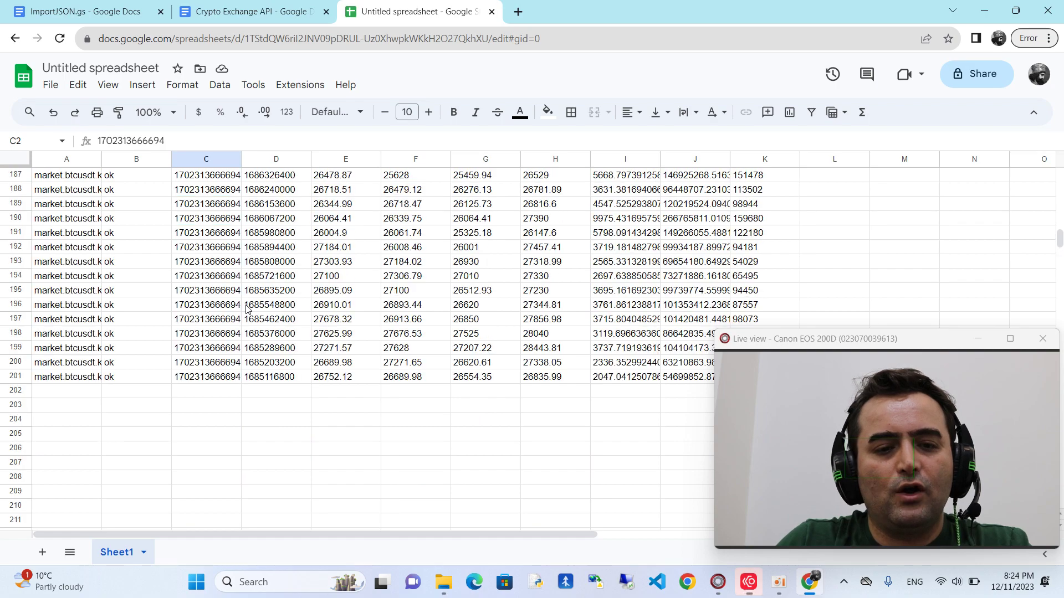
scroll(247, 302, up, 20)
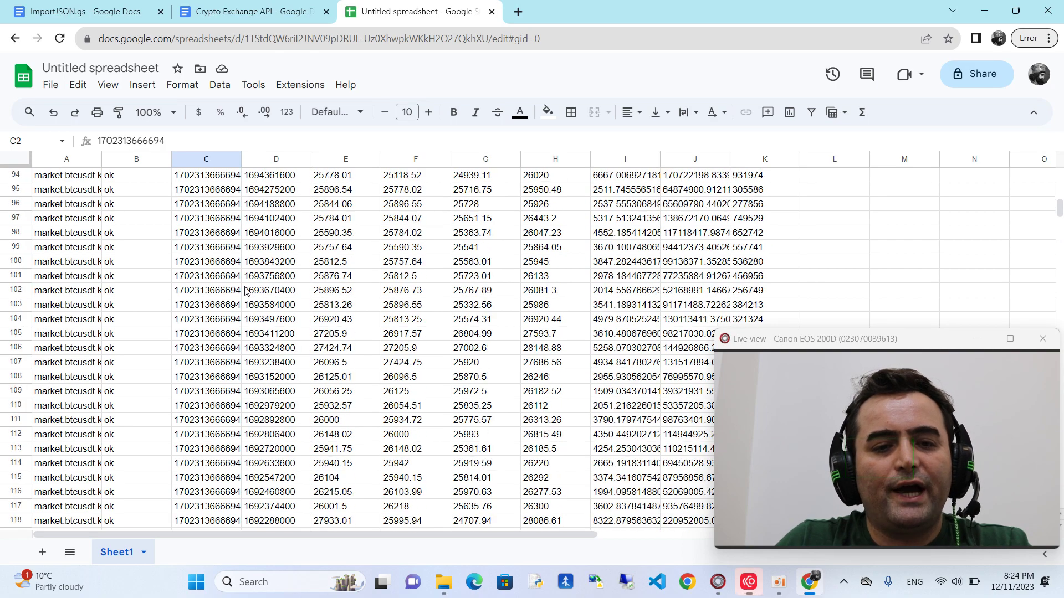
scroll(247, 292, up, 10)
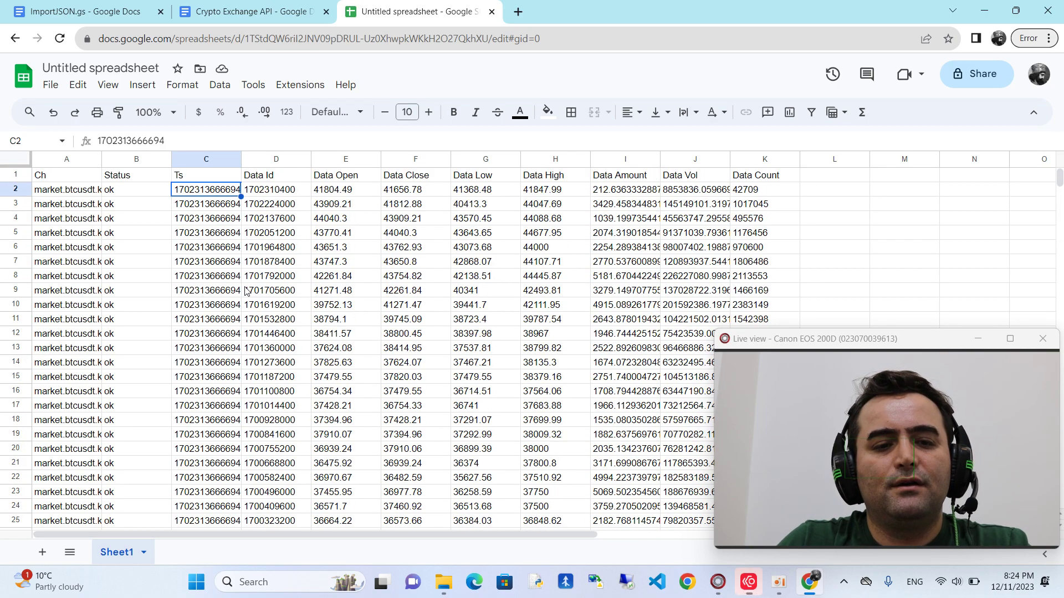
Review the kline columns from Data Id through Data Close, Data Low, Data High and Data Amount
key(Right)
click(277, 236)
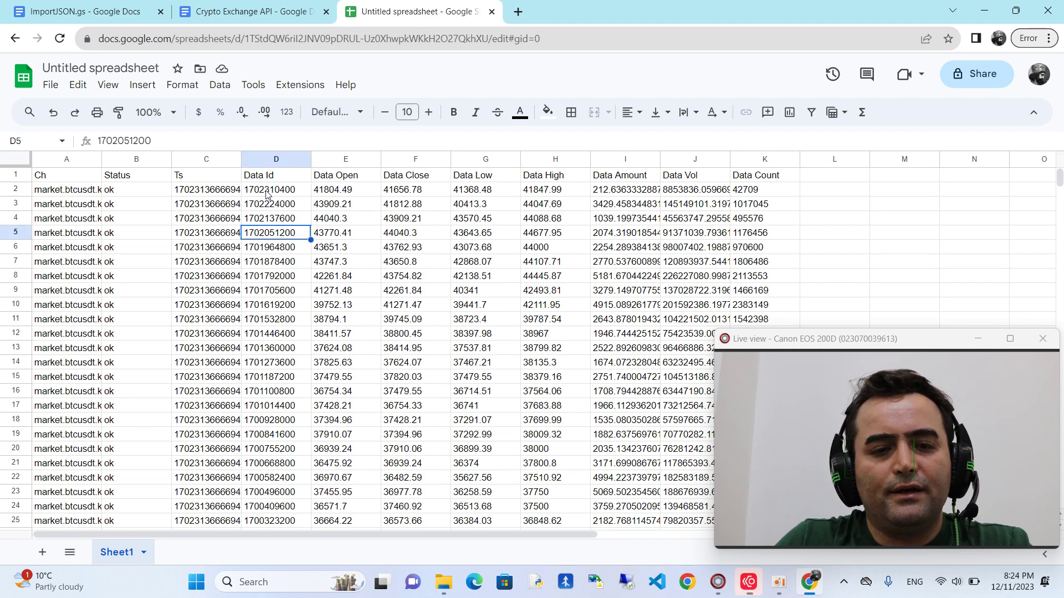
click(267, 191)
click(264, 178)
click(267, 194)
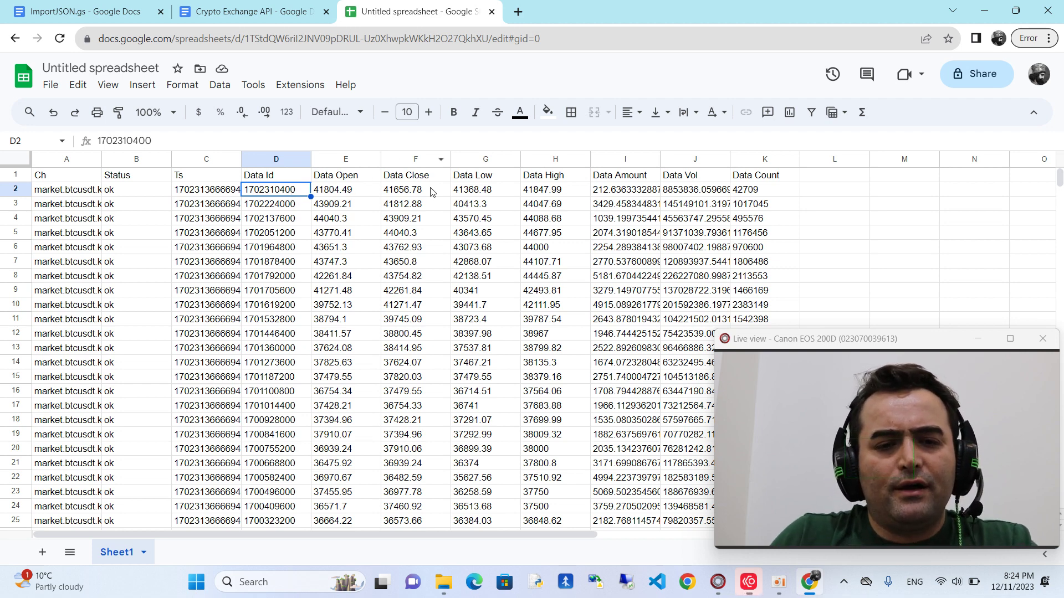
click(446, 180)
click(496, 184)
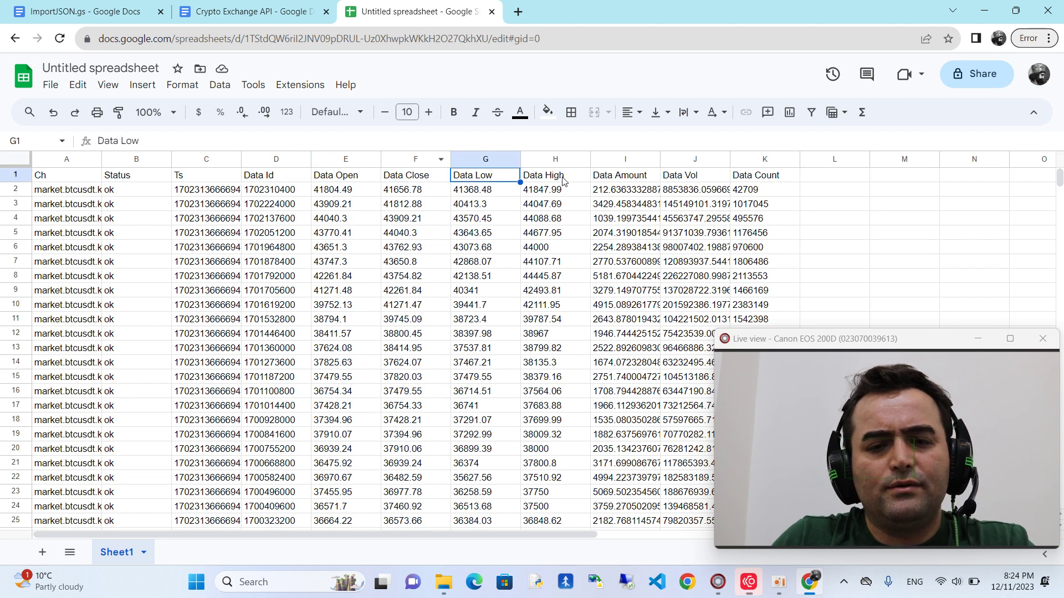
click(565, 181)
click(637, 179)
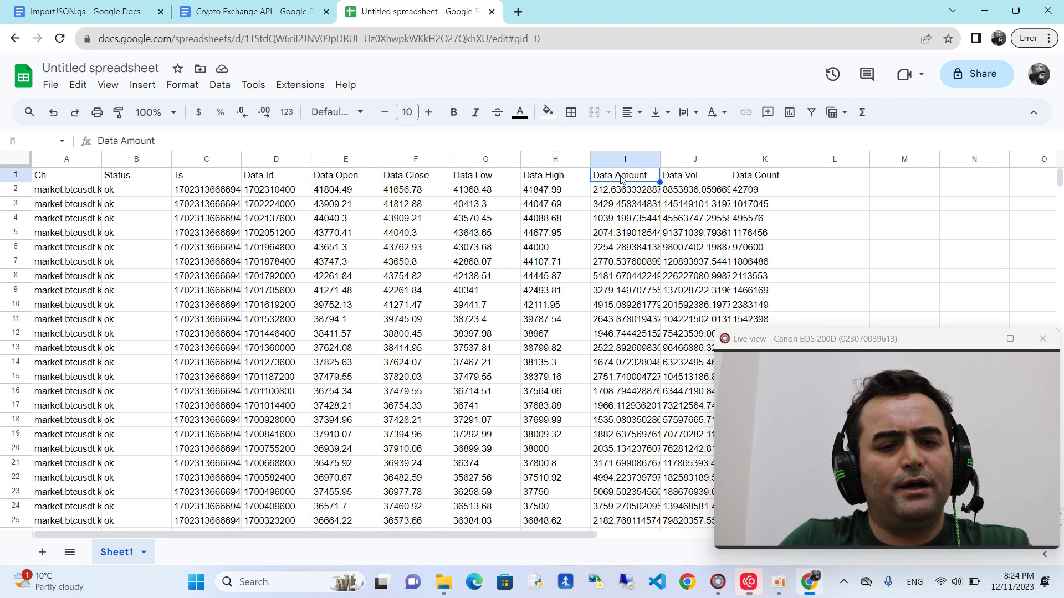
Clear the ImportJSON formula from cell A1 and undo the deletion
click(56, 178)
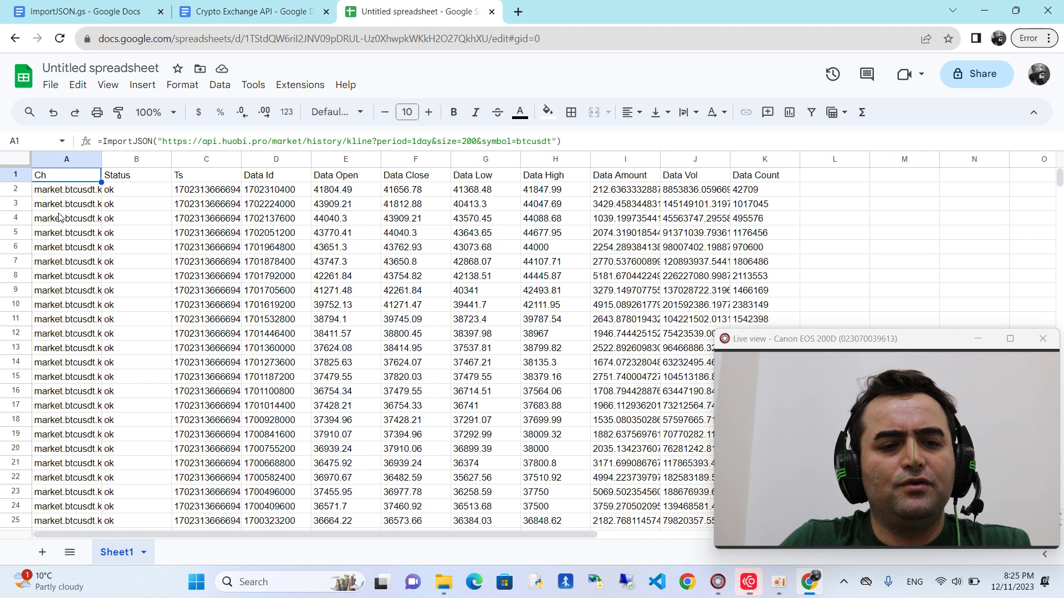
key(Delete)
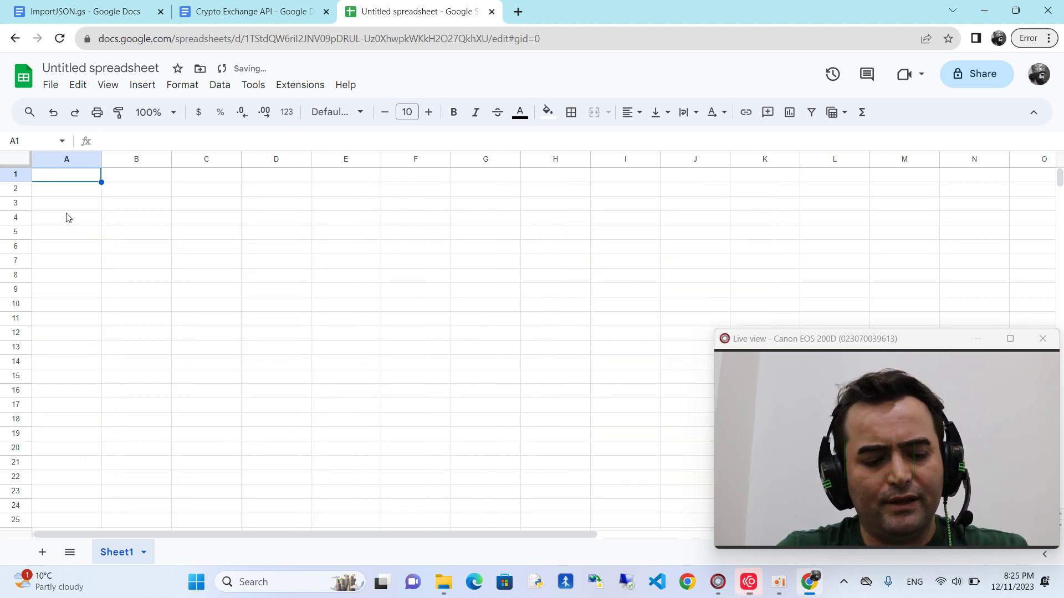
key(ctrl+z)
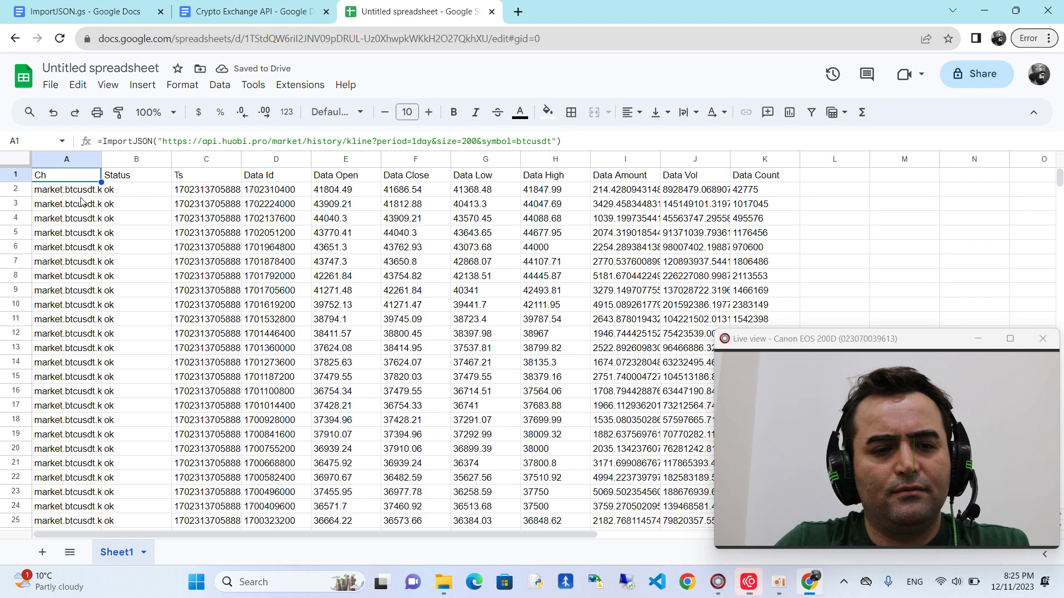
click(128, 178)
click(67, 178)
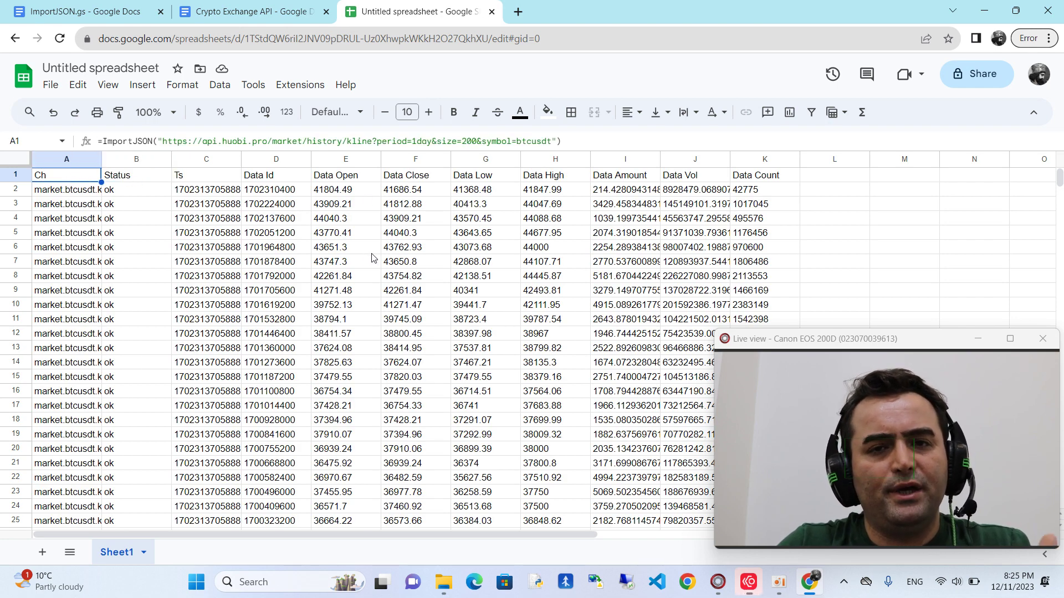
click(847, 205)
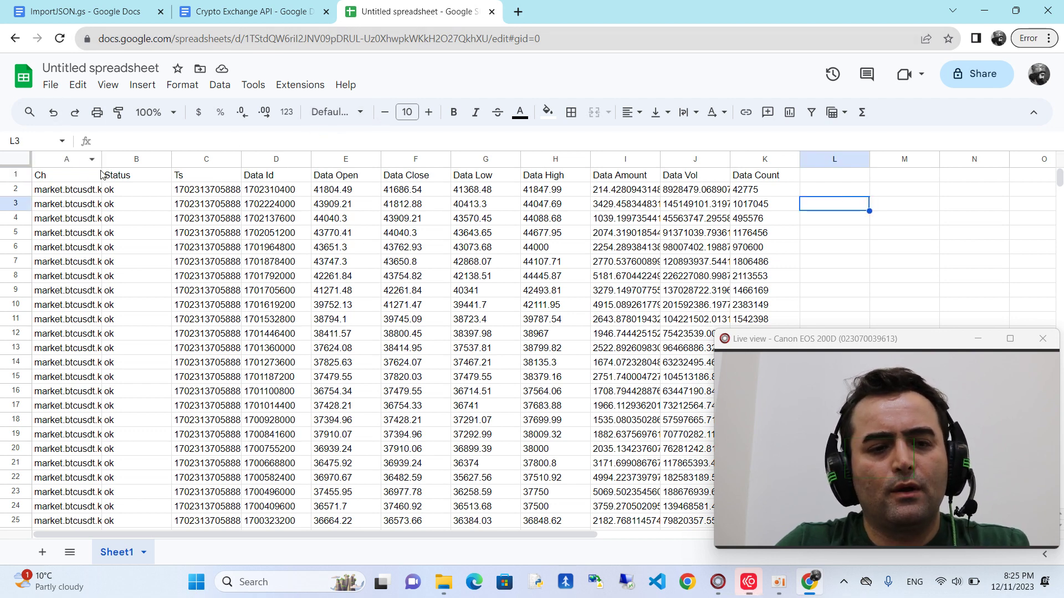
click(235, 4)
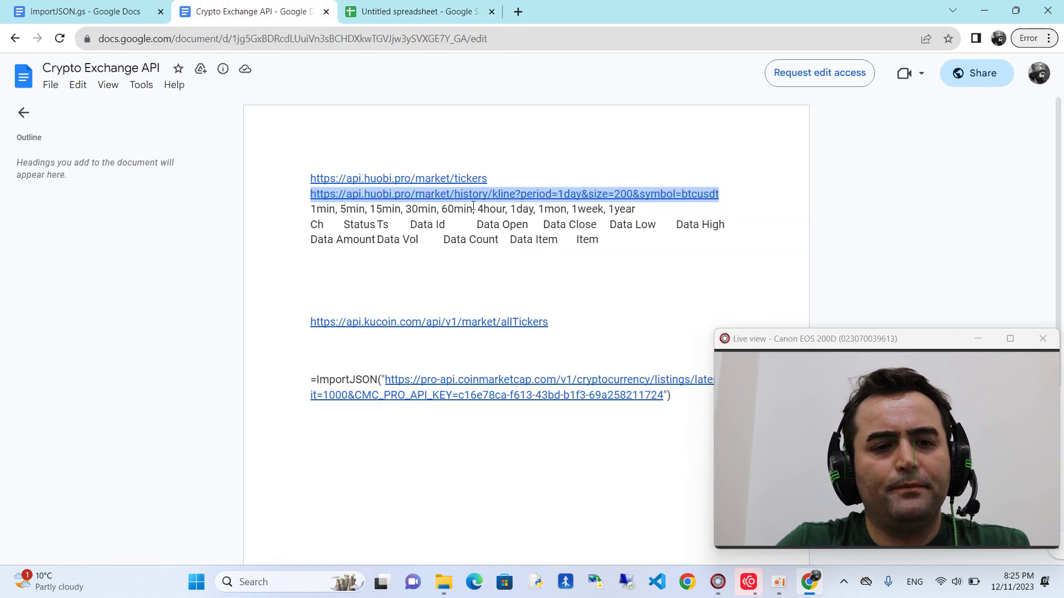
click(560, 326)
triple_click(304, 324)
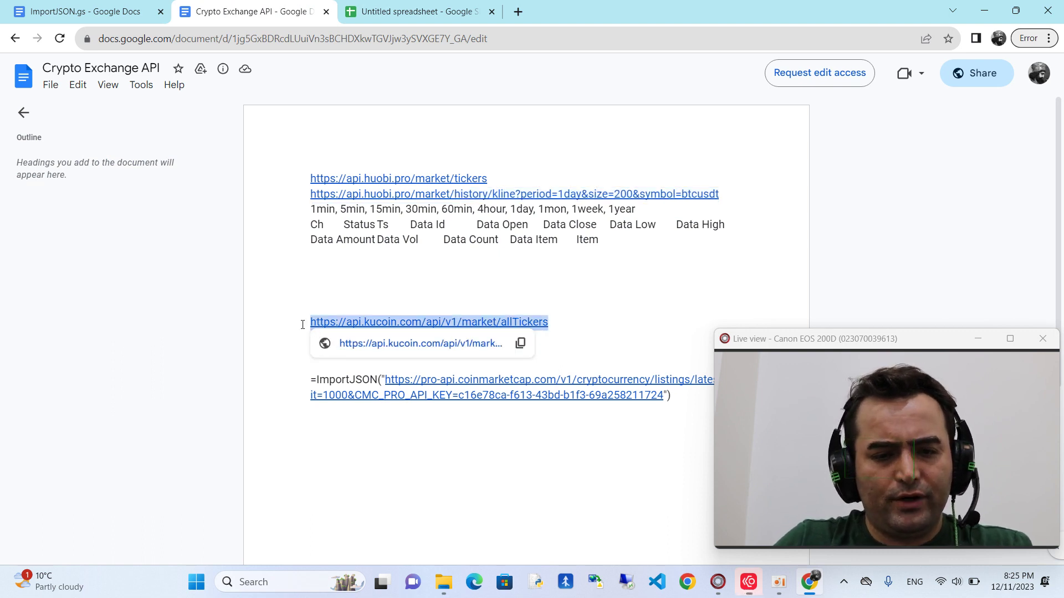
click(396, 322)
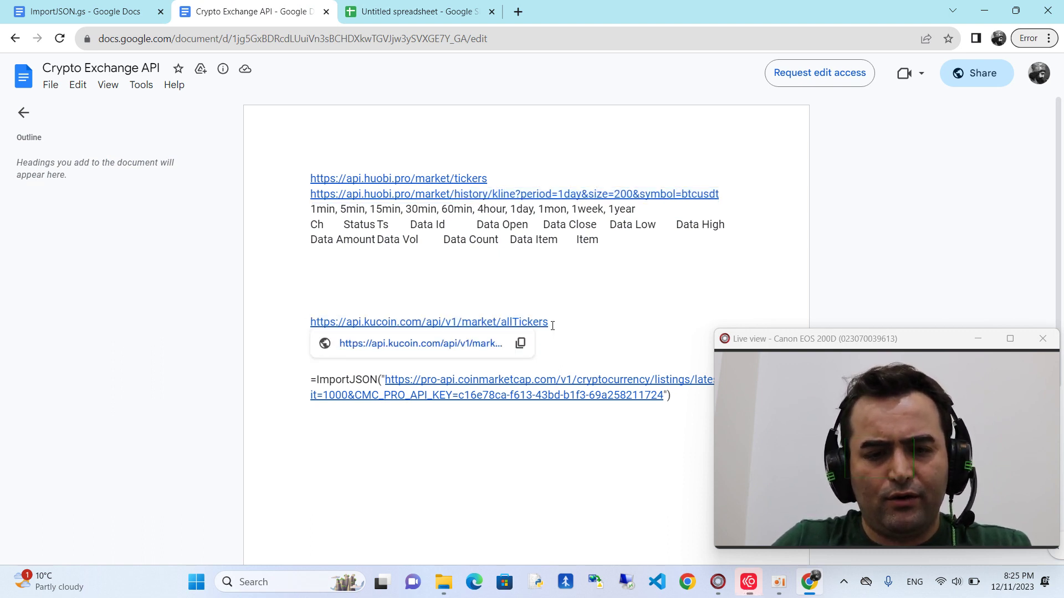
drag(553, 325, 309, 323)
key(ctrl+c)
click(424, 12)
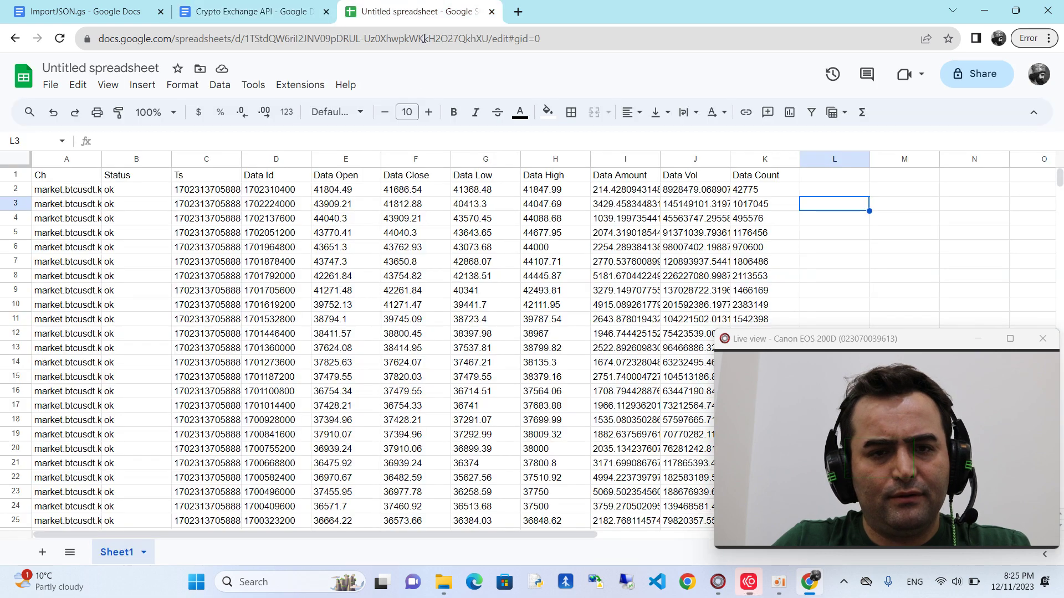
drag(75, 175, 687, 451)
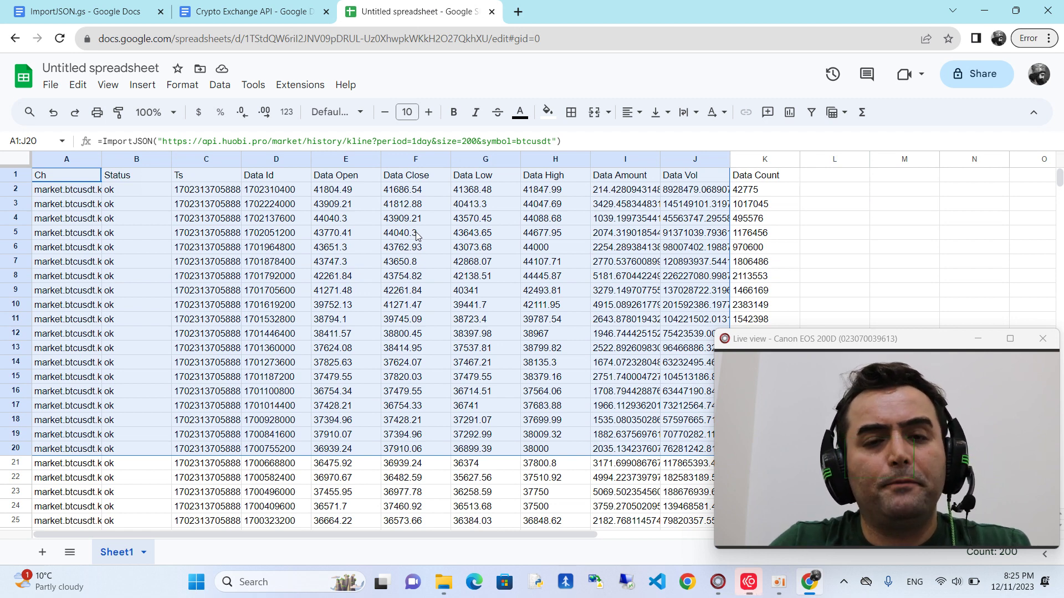
click(79, 175)
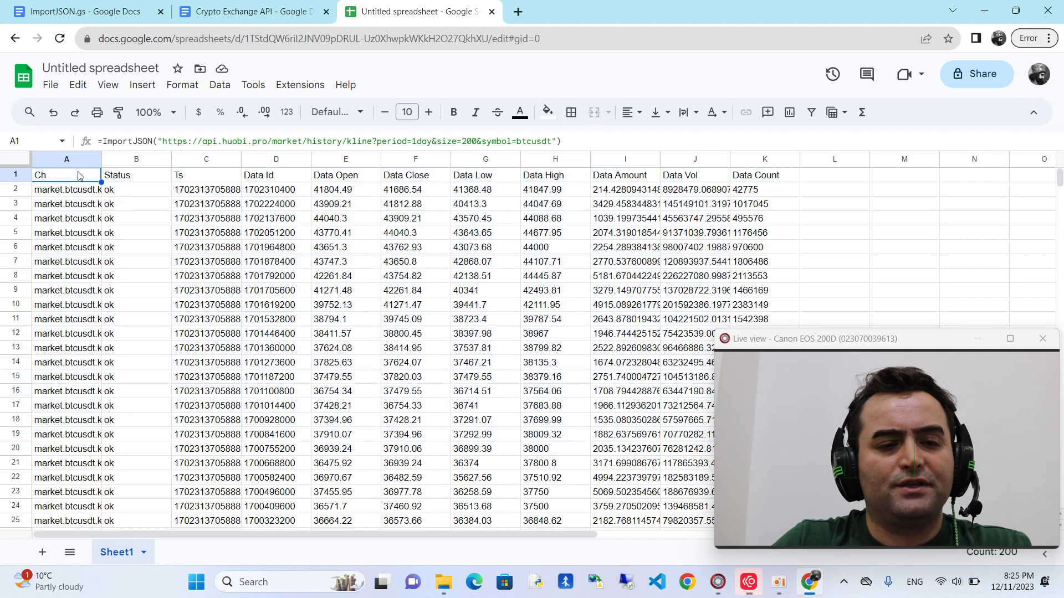
drag(162, 141, 553, 141)
key(ctrl+v)
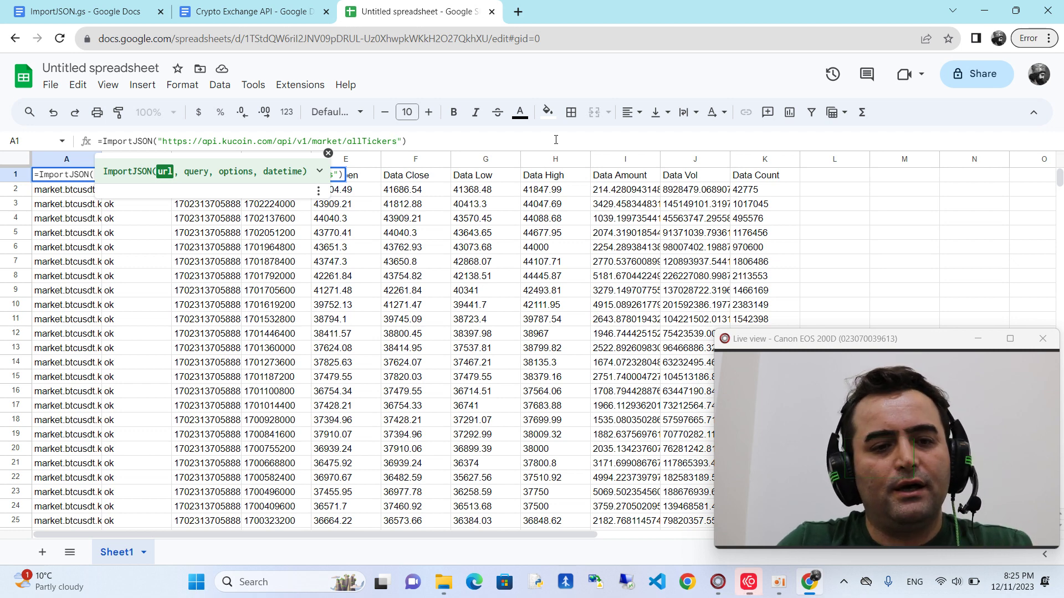
key(Return)
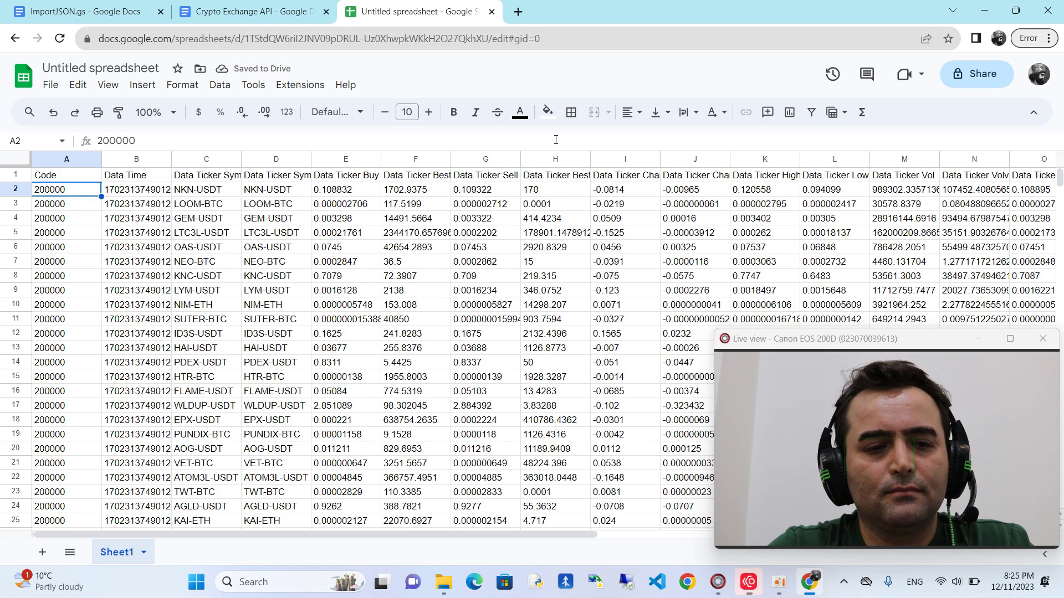
click(55, 176)
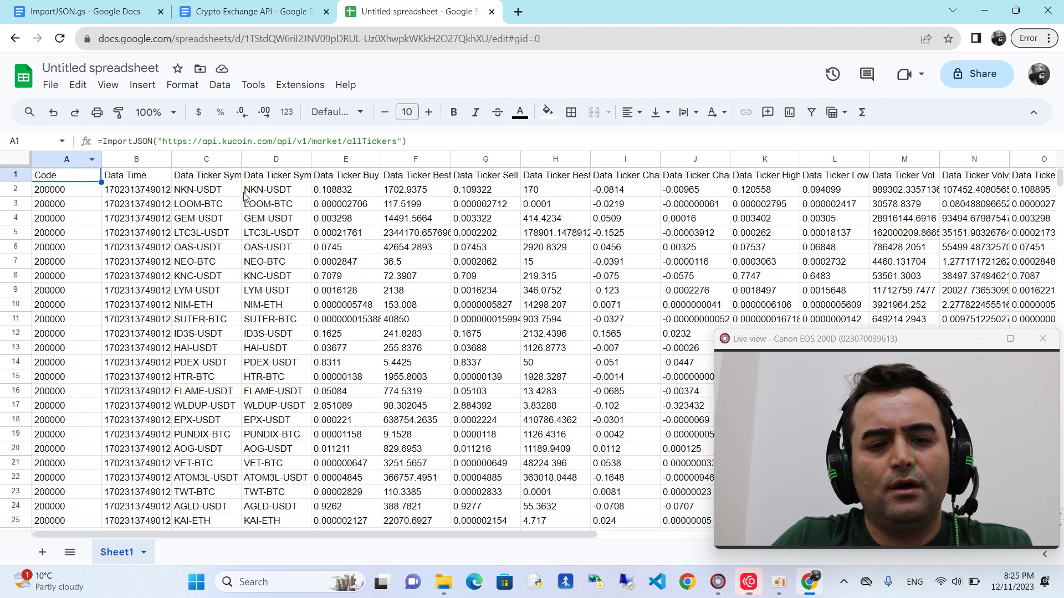
Review the imported KuCoin ticker rows and check the Data Ticker Buy, Sell and Best columns
scroll(247, 197, down, 6)
scroll(280, 310, down, 20)
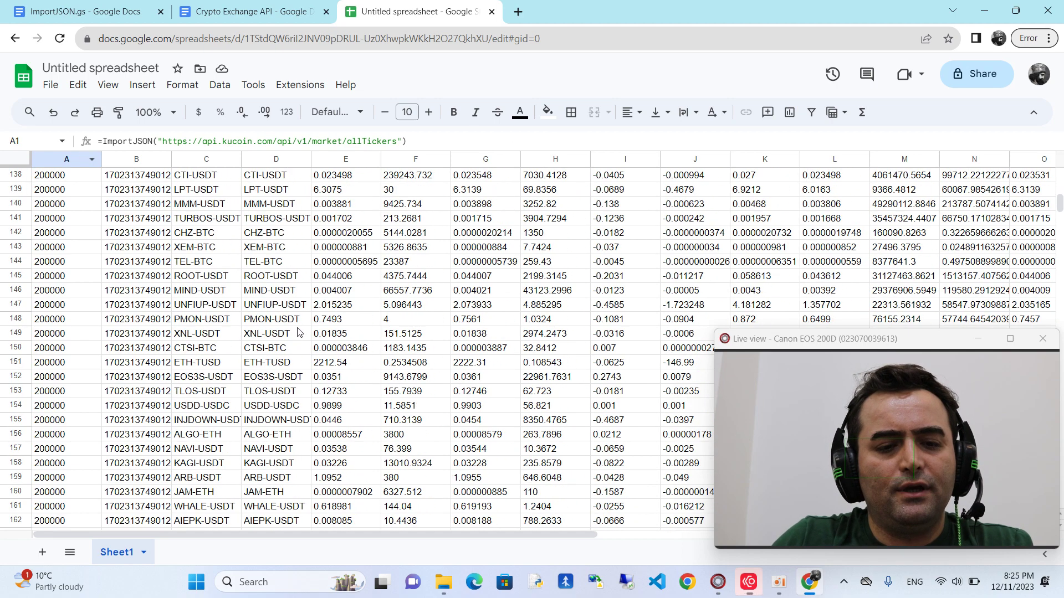
scroll(289, 345, down, 20)
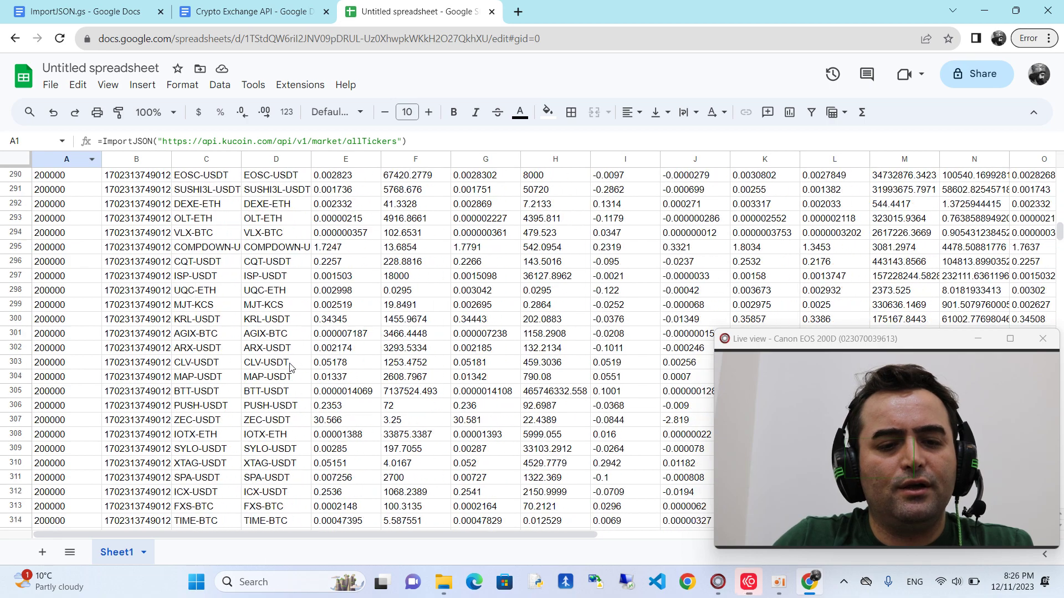
scroll(299, 362, down, 5)
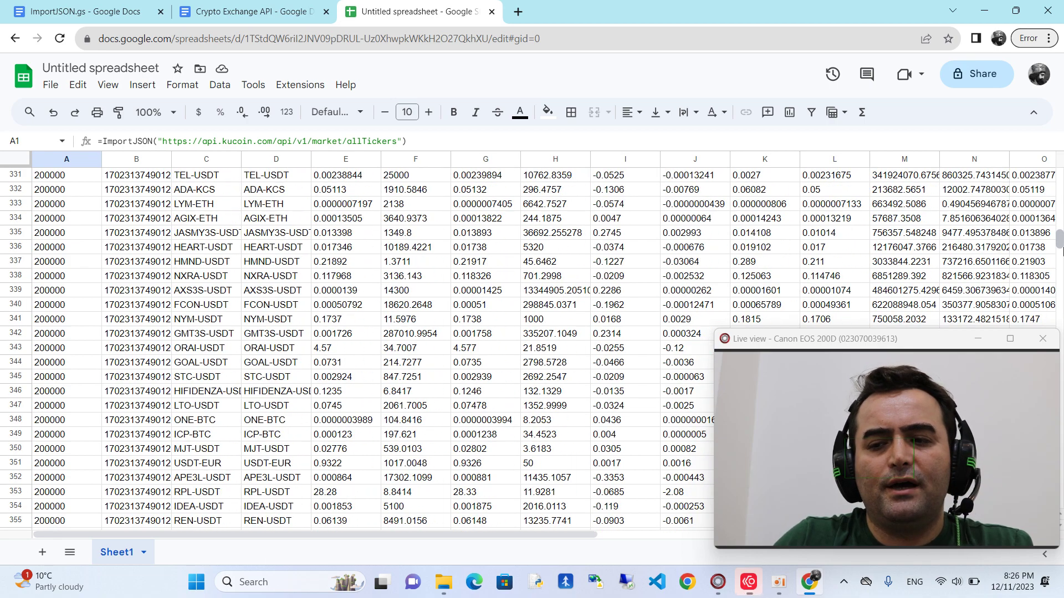
drag(1059, 239, 1061, 165)
click(345, 190)
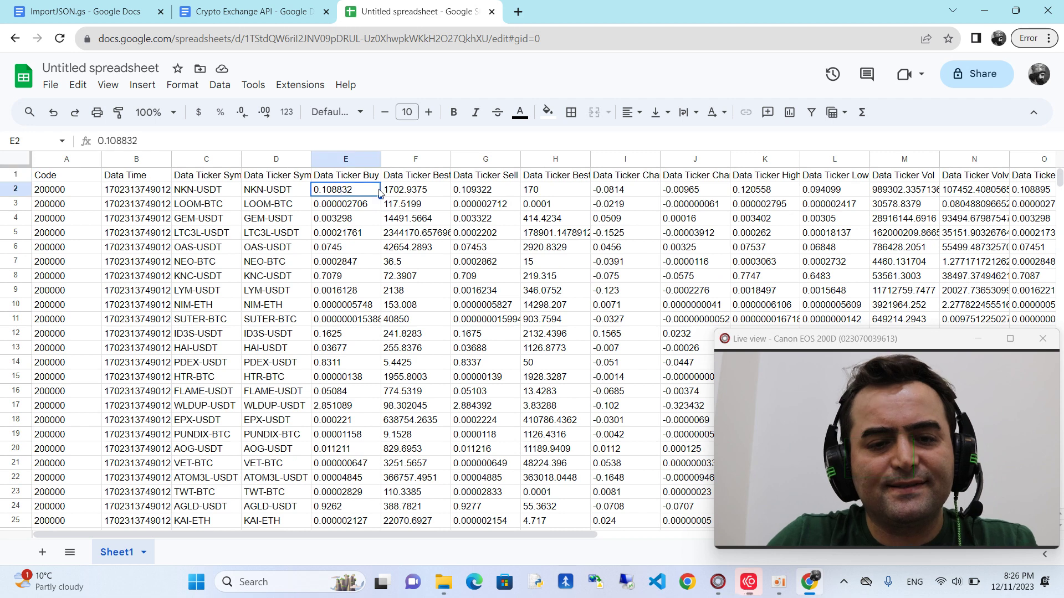
click(576, 191)
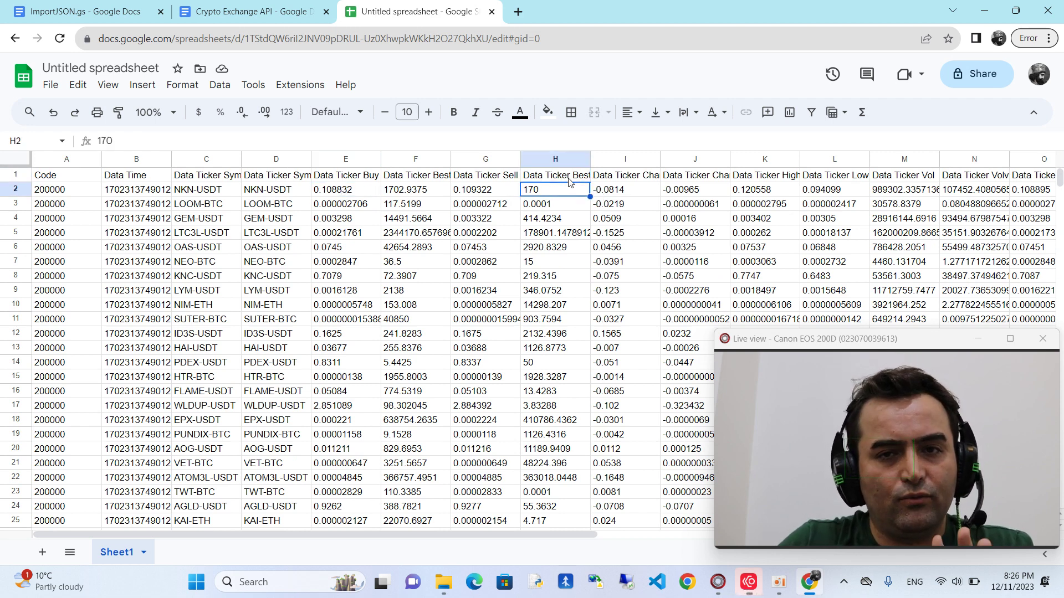
click(62, 177)
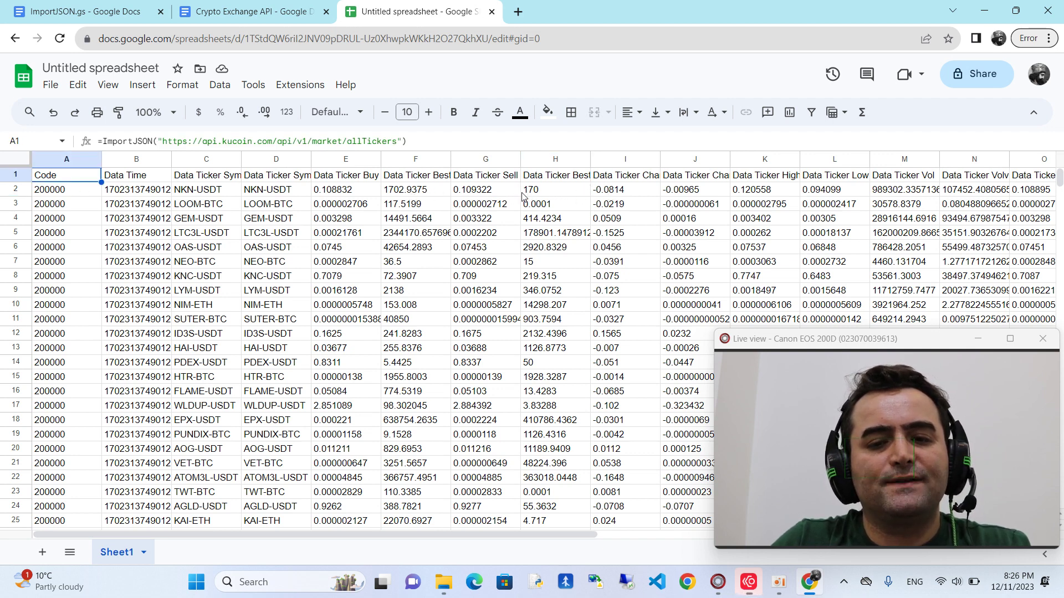
click(464, 193)
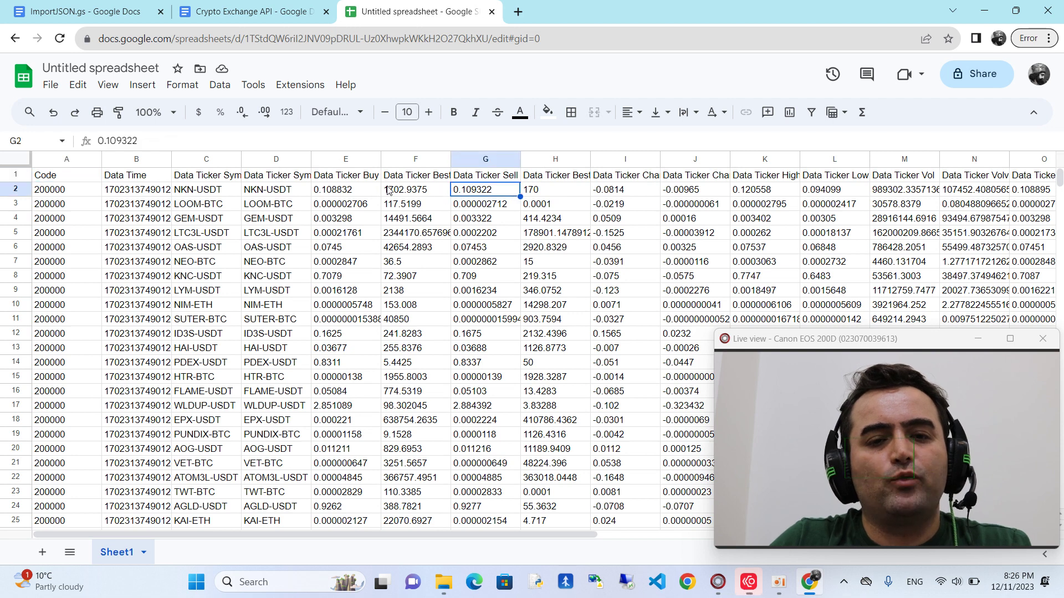
Examine the CoinMarketCap ImportJSON formula in the Crypto Exchange API document, including its limit and API key parameters
click(255, 12)
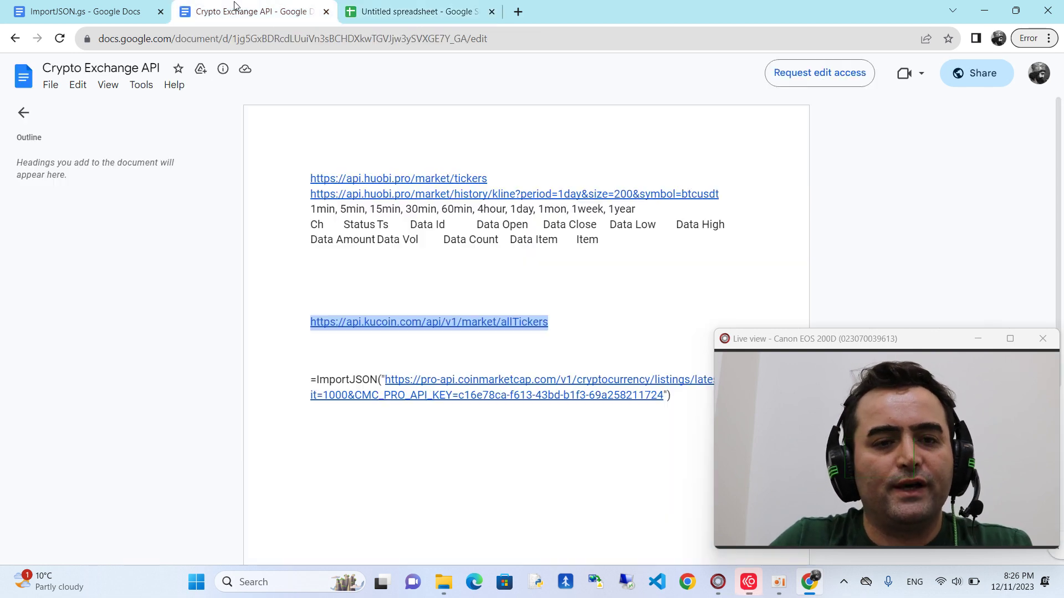
click(346, 278)
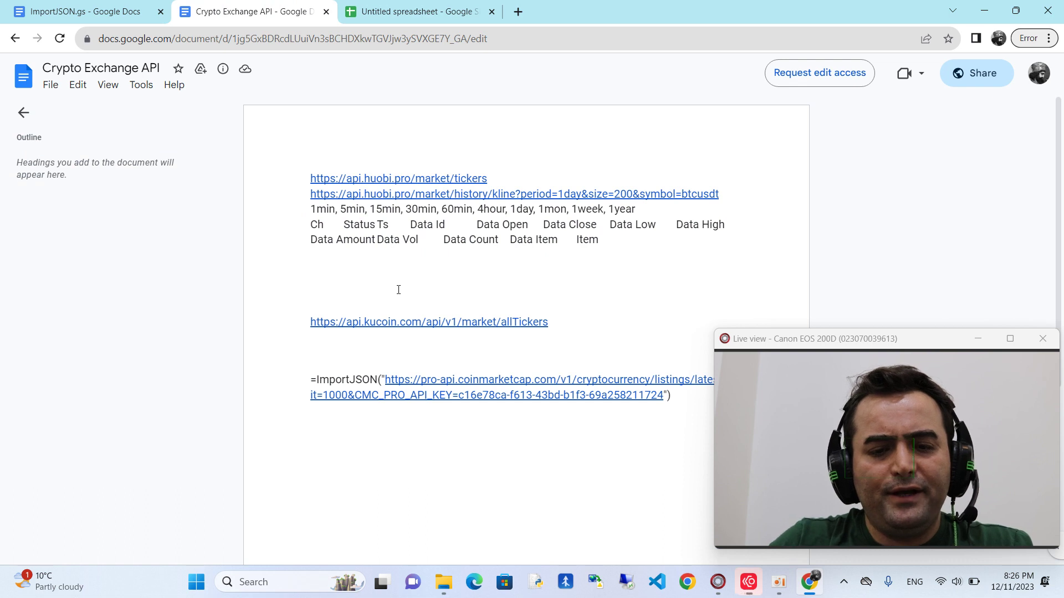
scroll(461, 299, down, 1)
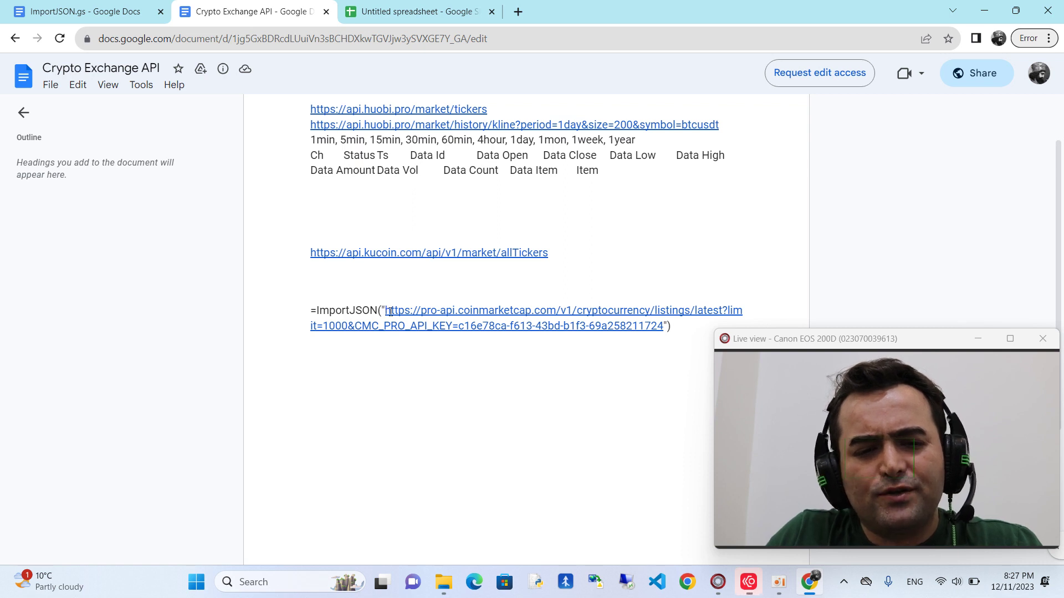
drag(390, 312, 475, 297)
drag(341, 304, 326, 326)
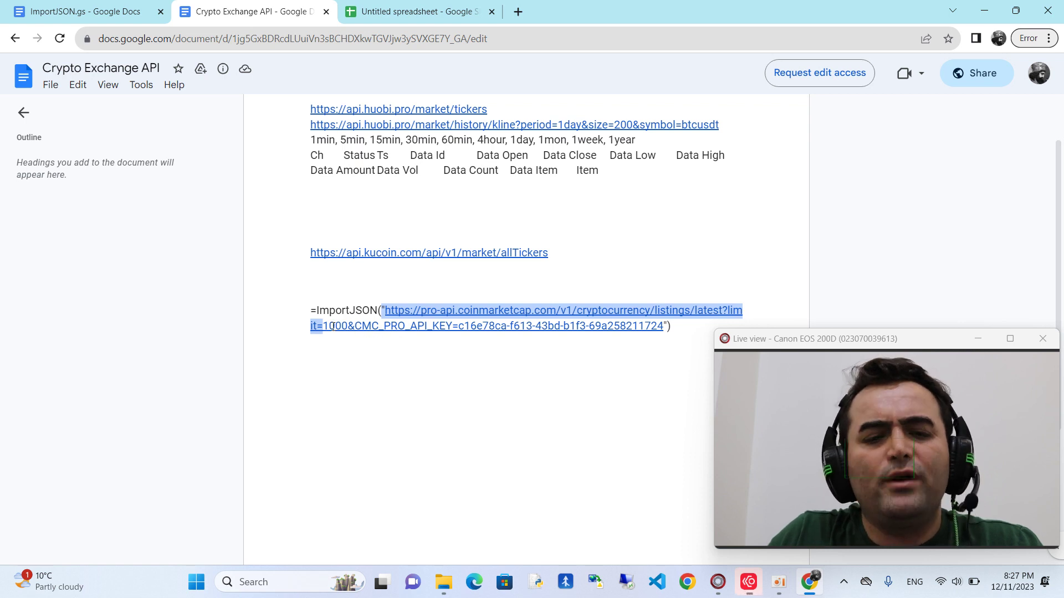
click(332, 326)
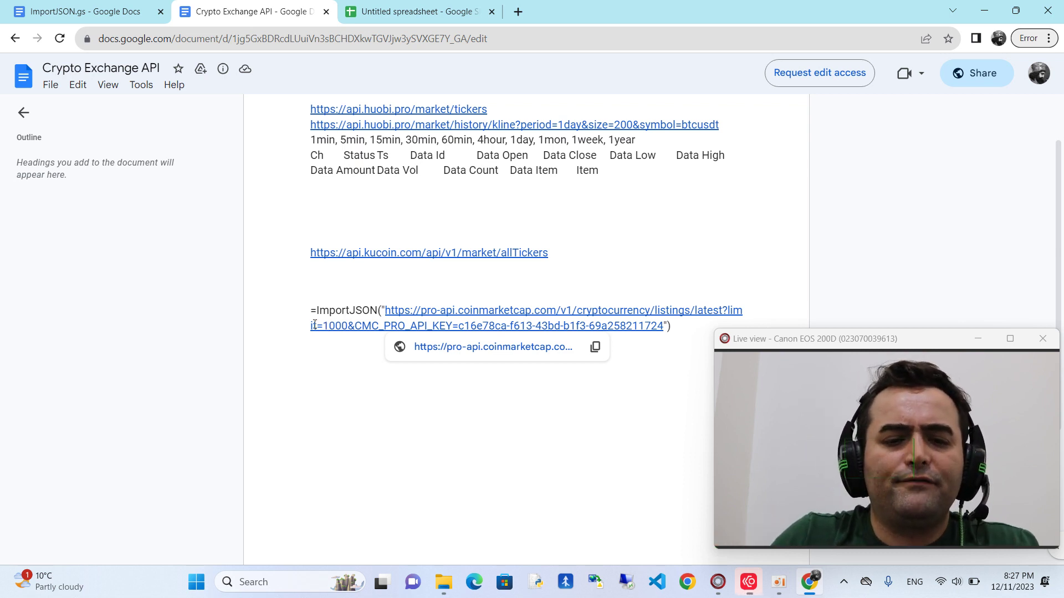
drag(324, 325, 663, 331)
click(356, 325)
click(464, 327)
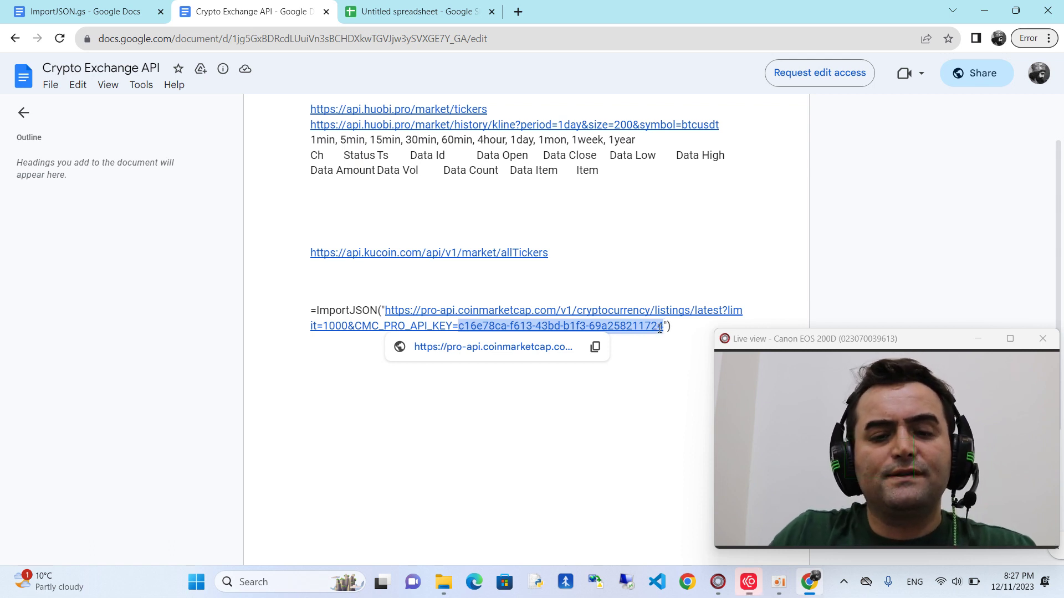
click(663, 325)
drag(663, 325, 449, 326)
click(530, 326)
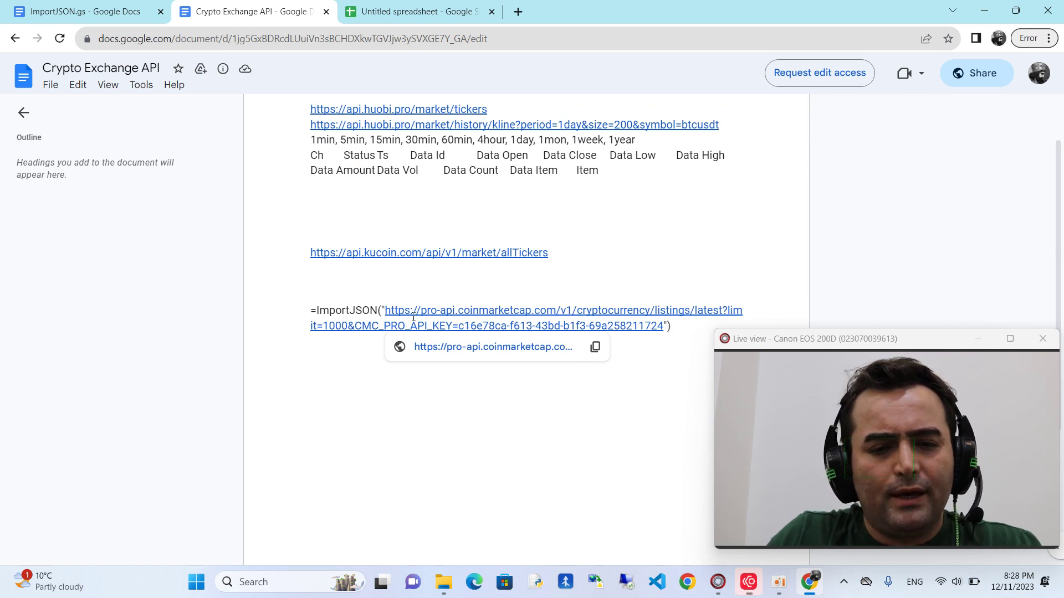
Copy the CoinMarketCap listings/latest URL with limit=1000 and its API key, and use it as the ImportJSON URL in the spreadsheet's A1
drag(665, 325, 382, 307)
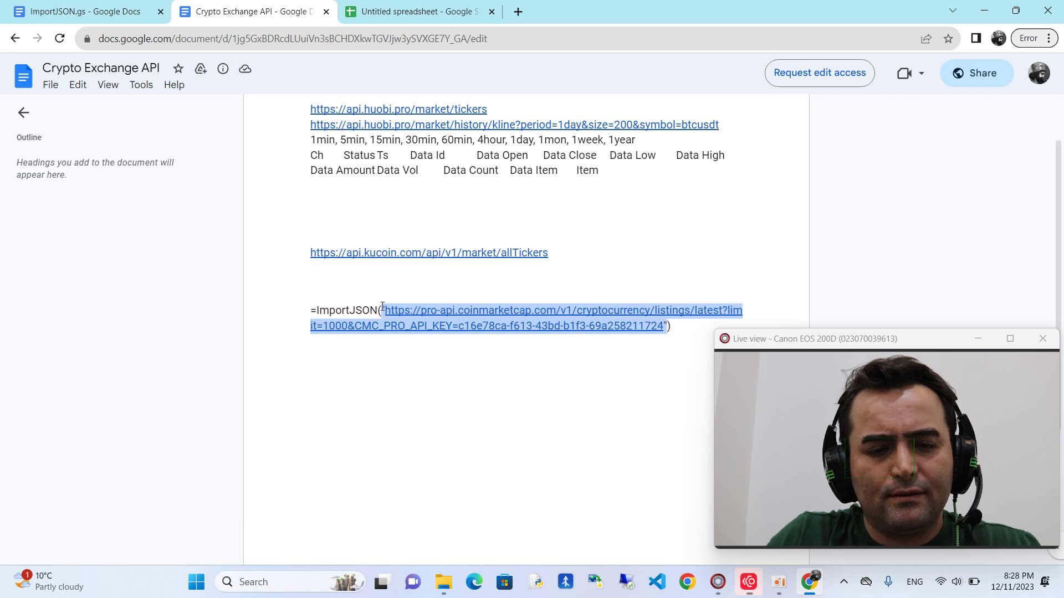
click(388, 10)
click(52, 179)
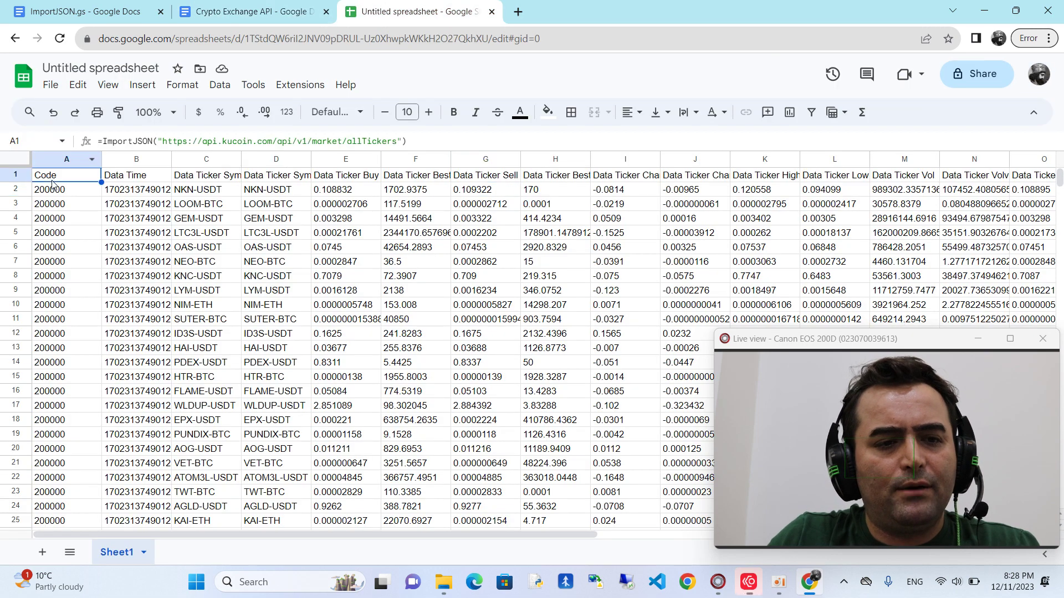
drag(162, 142, 399, 142)
key(ctrl+v)
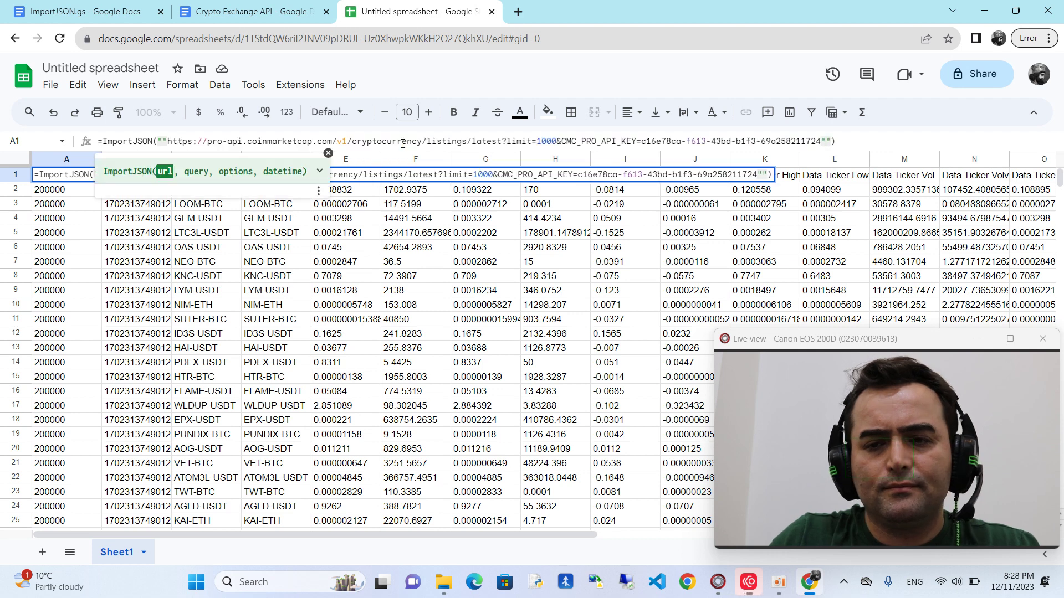
key(BackSpace)
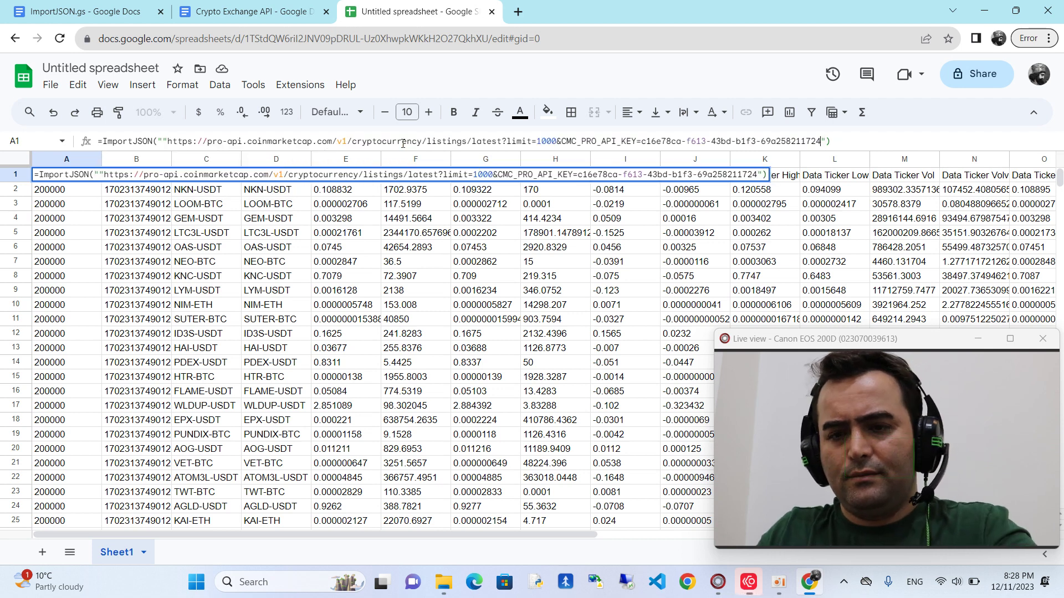
click(167, 141)
key(BackSpace)
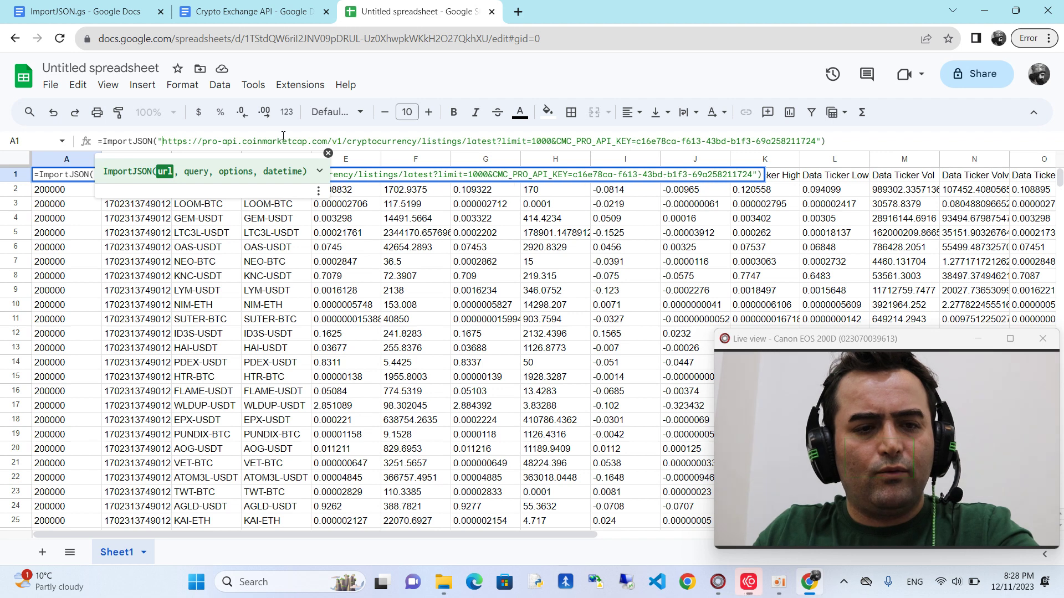
key(Return)
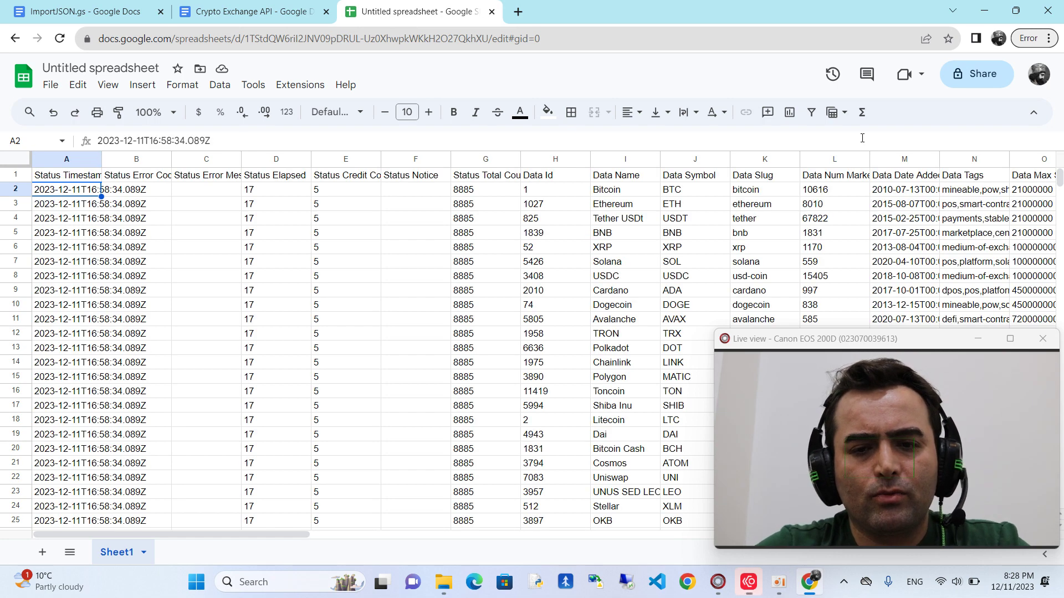
Compare the formula in cell A1 with the entries in the Crypto Exchange API document
click(63, 177)
click(267, 7)
click(429, 7)
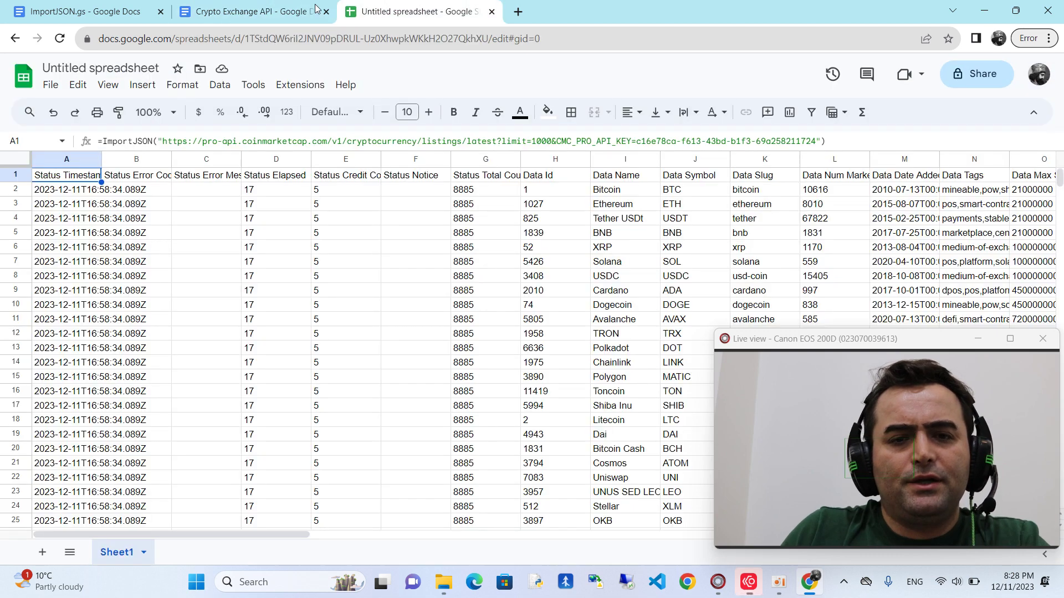
click(275, 7)
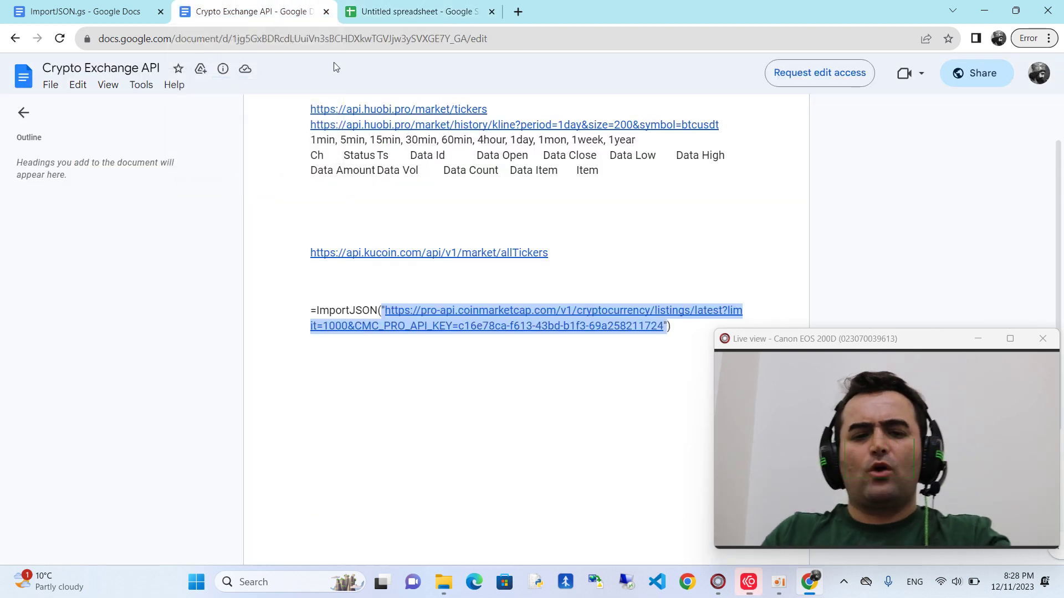
click(424, 181)
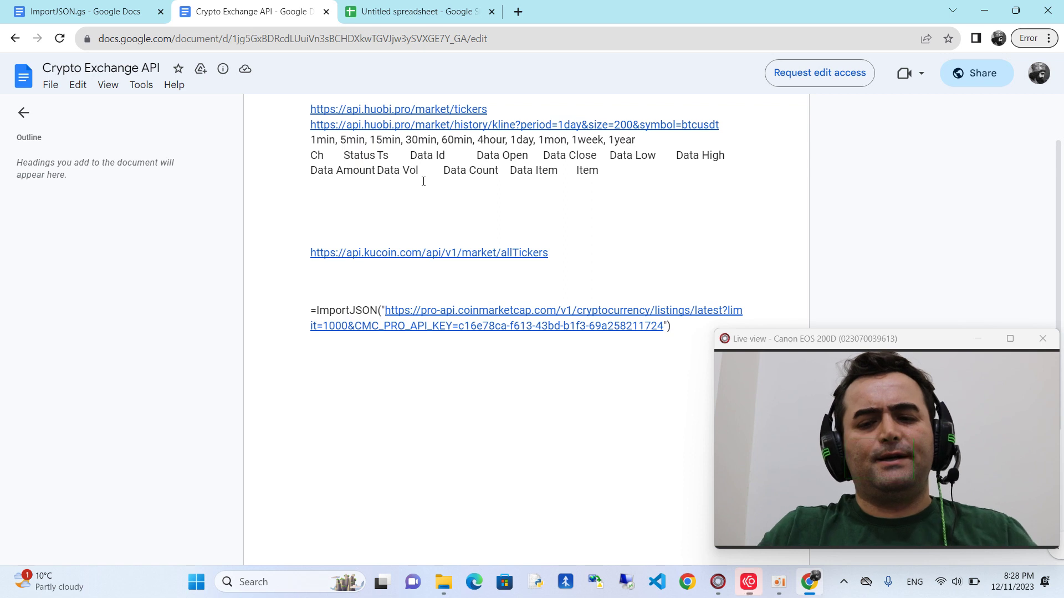
scroll(454, 195, up, 2)
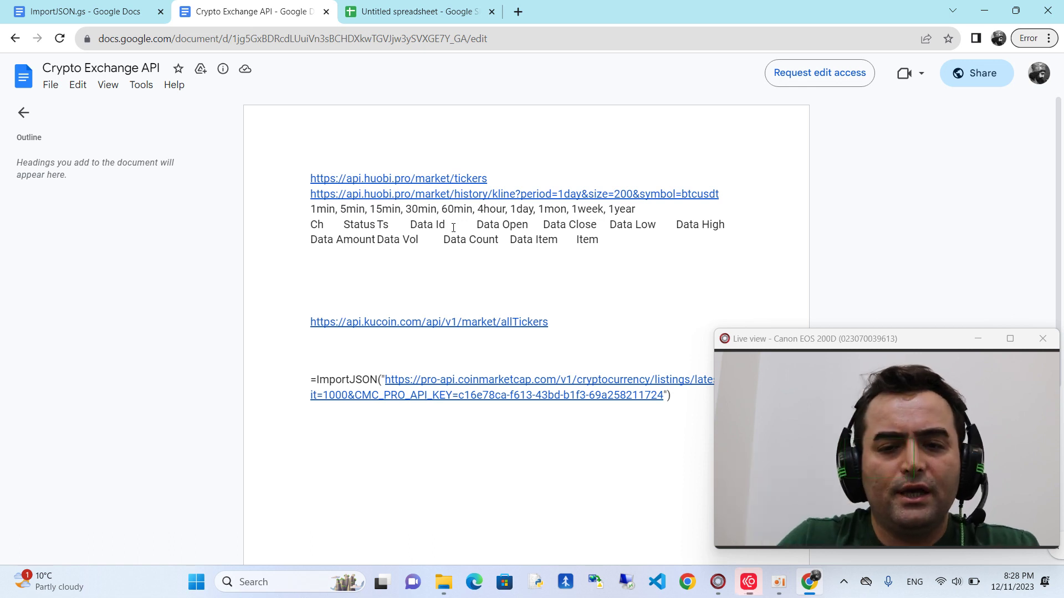
Examine the period=1day parameter in the Huobi kline URL and the alternative intervals listed below it, such as 60min
click(522, 196)
key(shift+Right)
key(shift+Right)
key(shift+Right)
key(shift+Right)
key(shift+Right)
key(shift+Right)
key(shift+Right)
key(shift+Right)
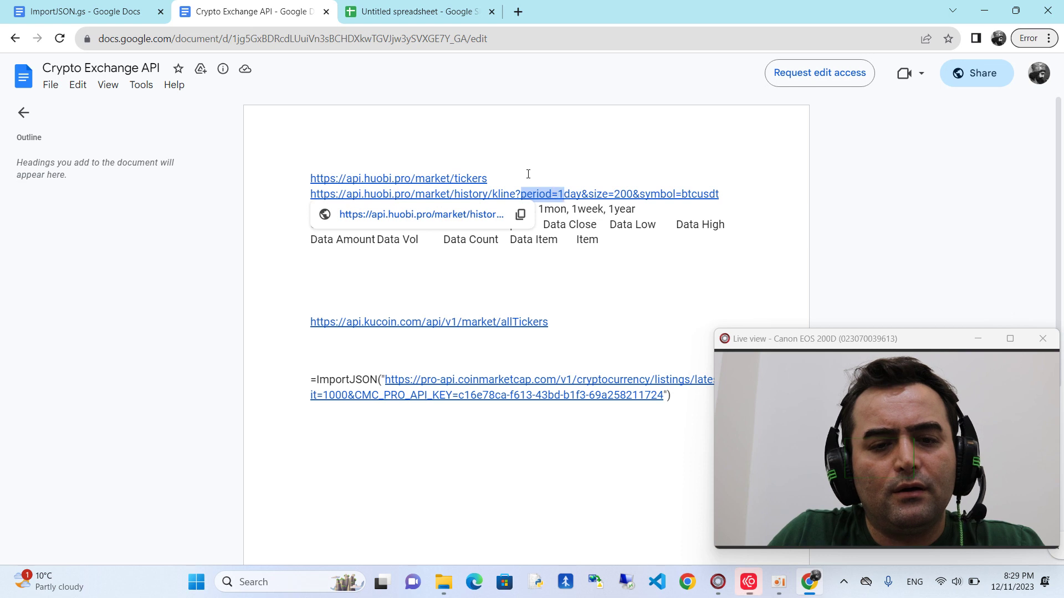
click(574, 205)
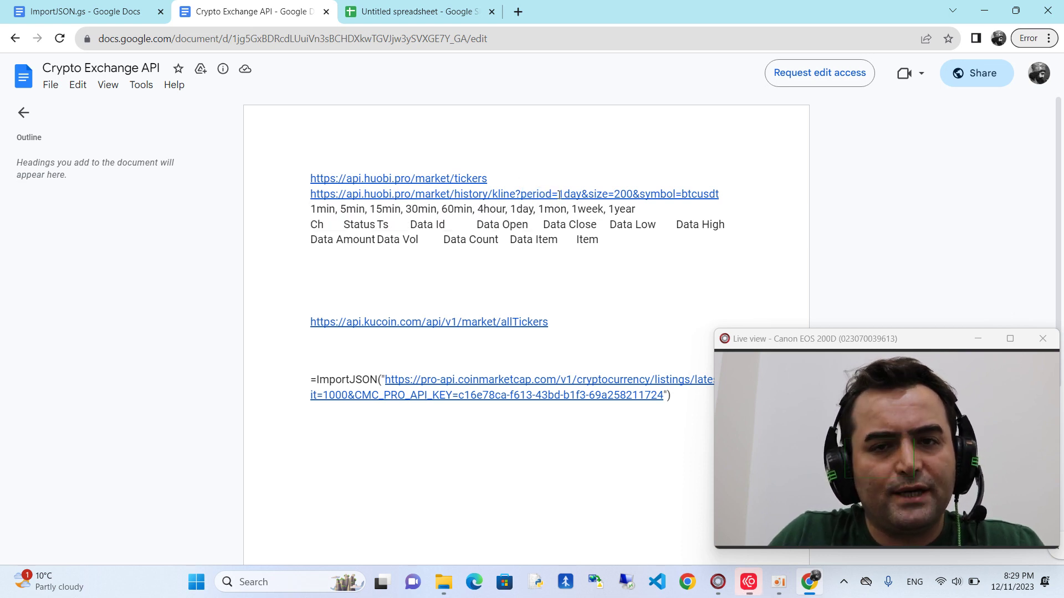
click(563, 194)
double_click(563, 194)
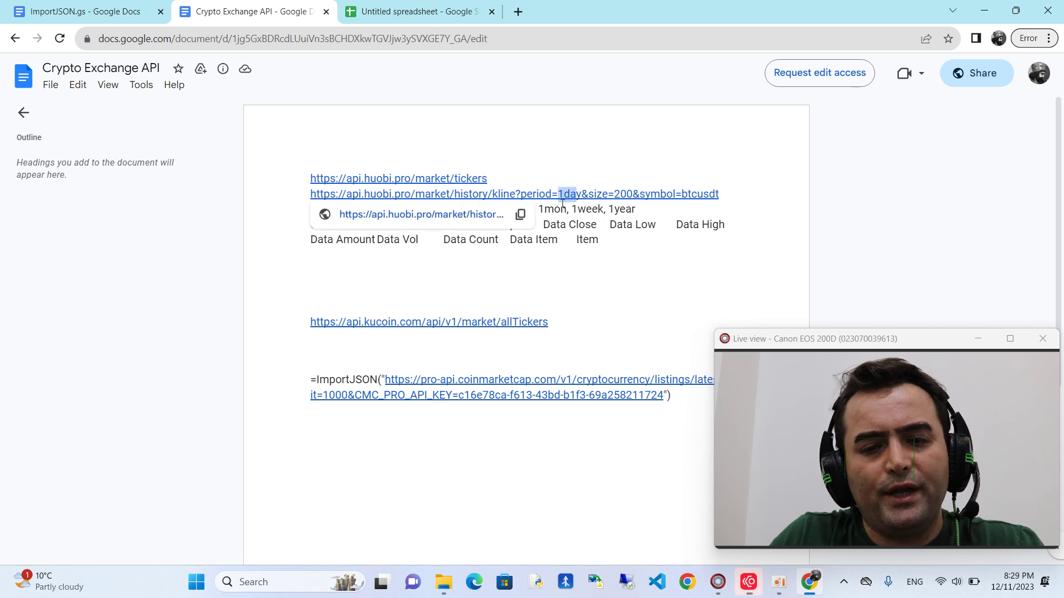
click(561, 220)
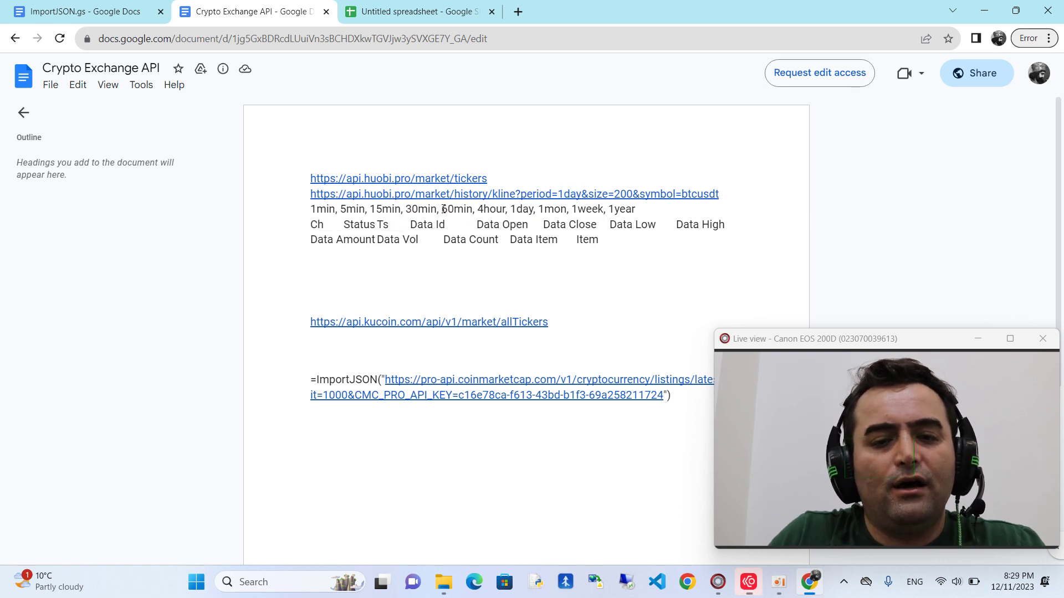
drag(444, 209, 472, 212)
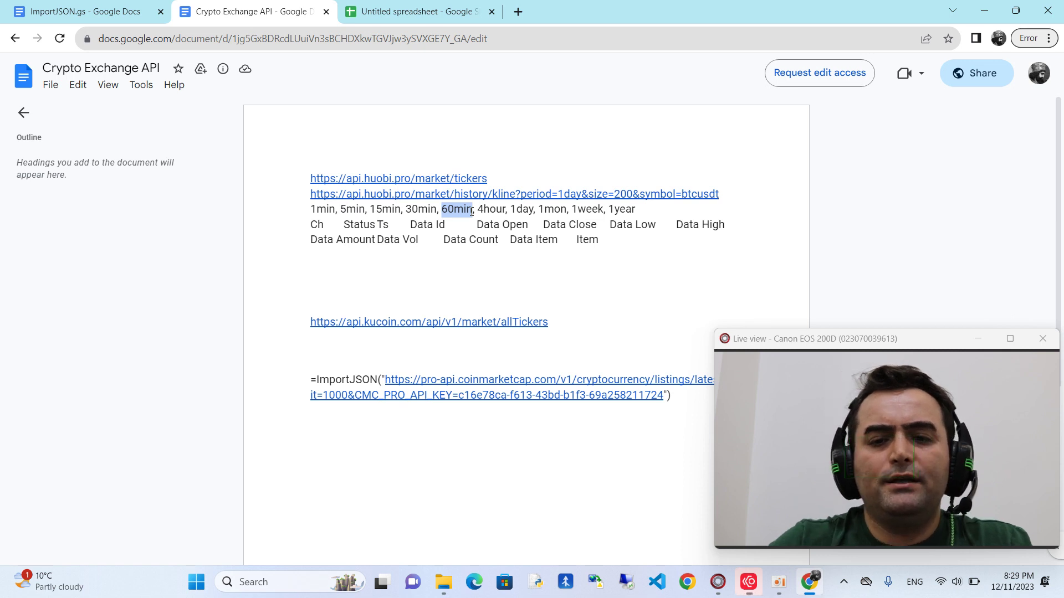
Examine the btcusdt value of the symbol parameter in the Huobi kline URL
drag(682, 192, 716, 198)
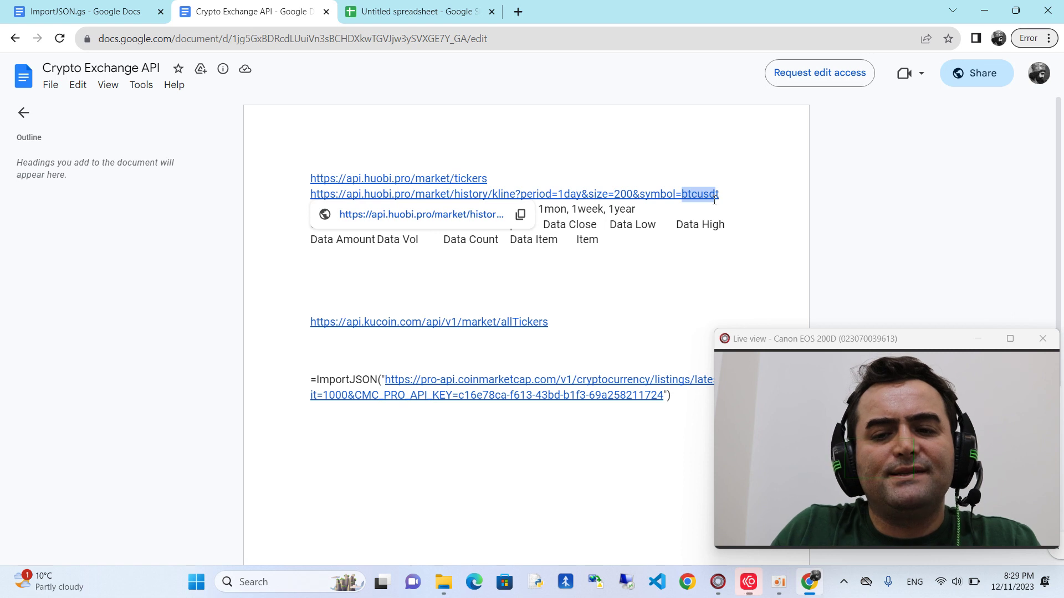
click(720, 191)
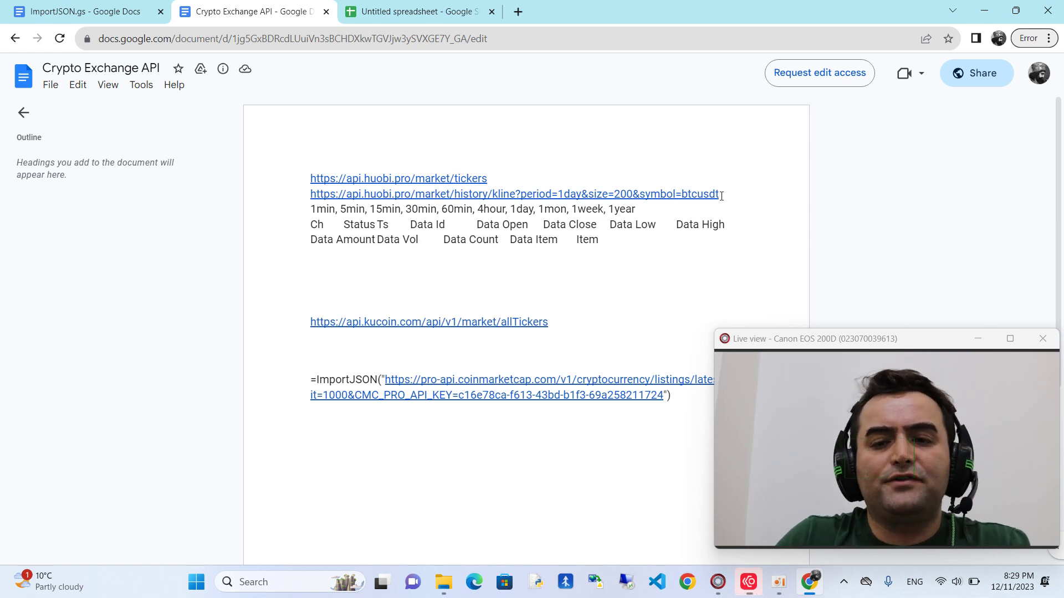
click(697, 193)
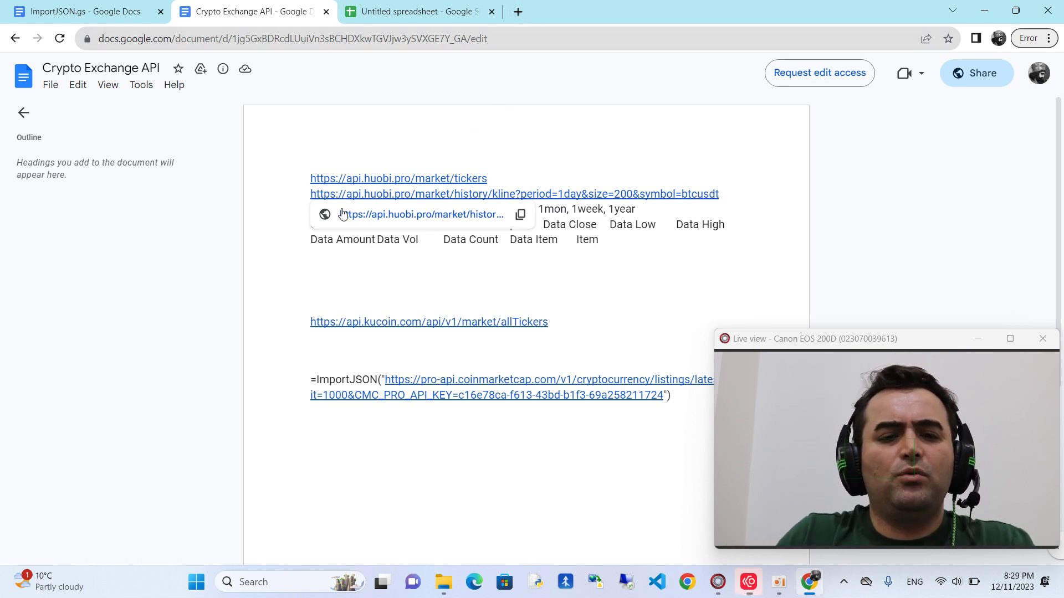
click(398, 218)
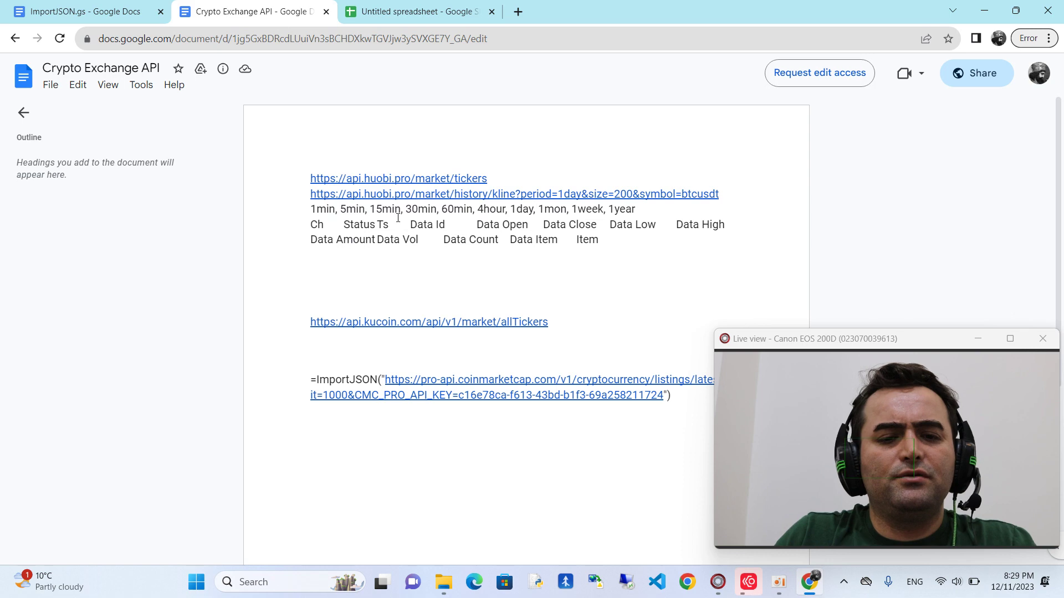
Search the web for "api doc huobi exchange" in a new tab and open the Huobi API Reference v1.0
click(519, 11)
text(a)
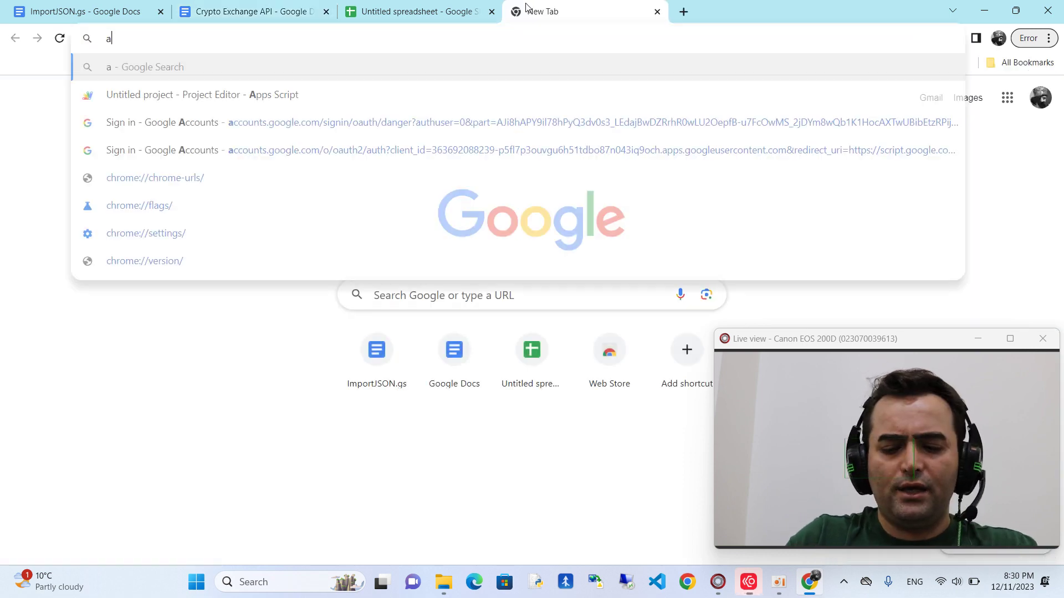
text(pi doc )
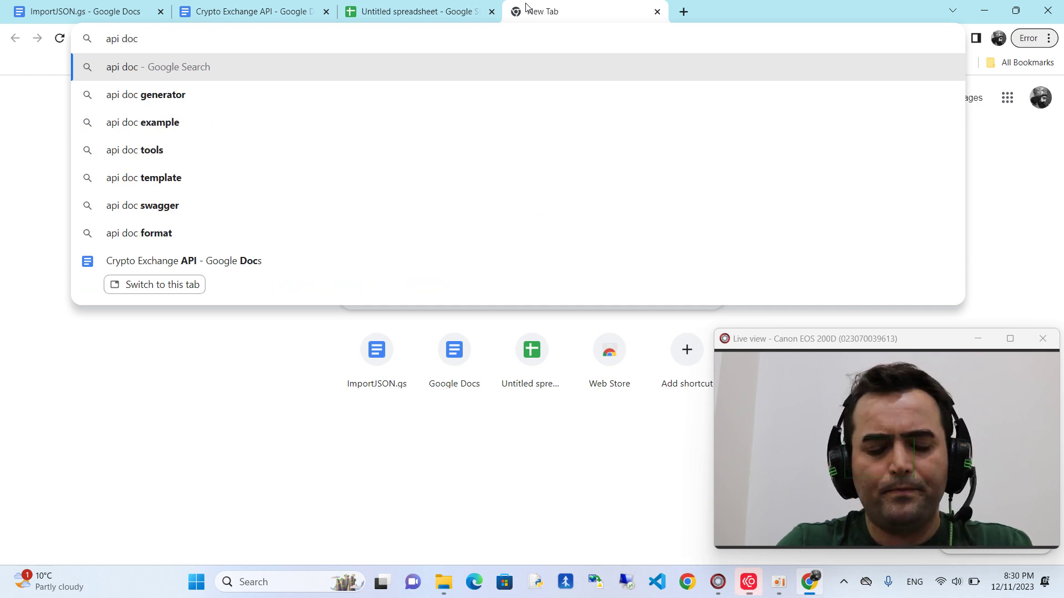
text(h)
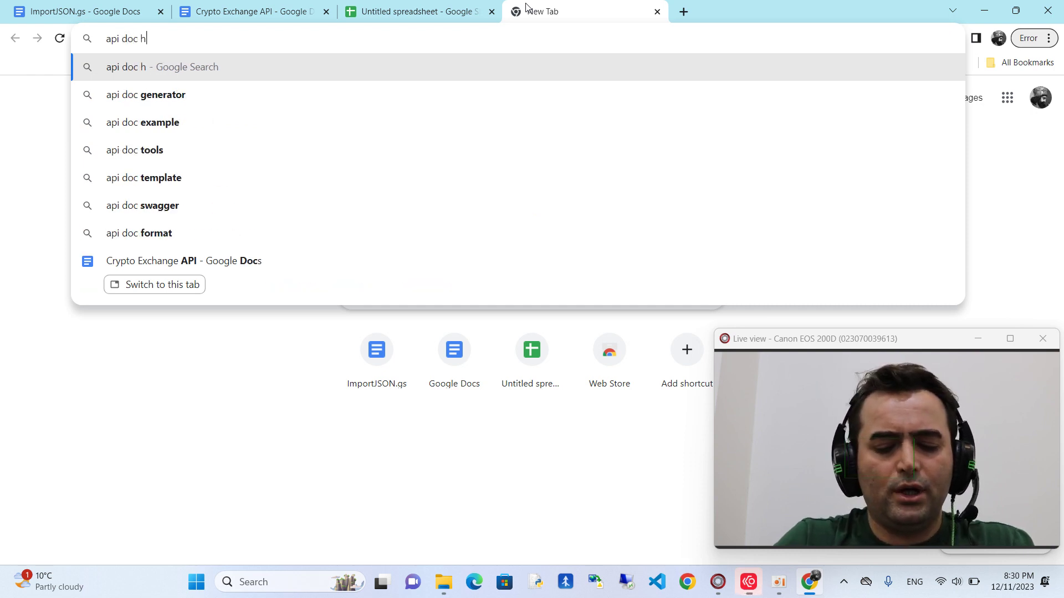
text(uobi)
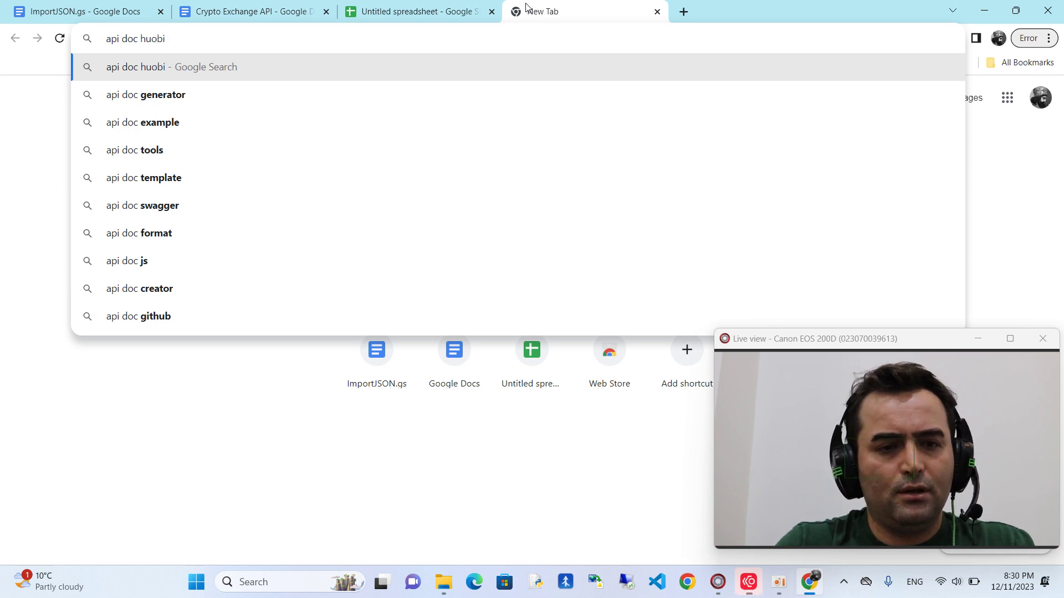
text( exchange)
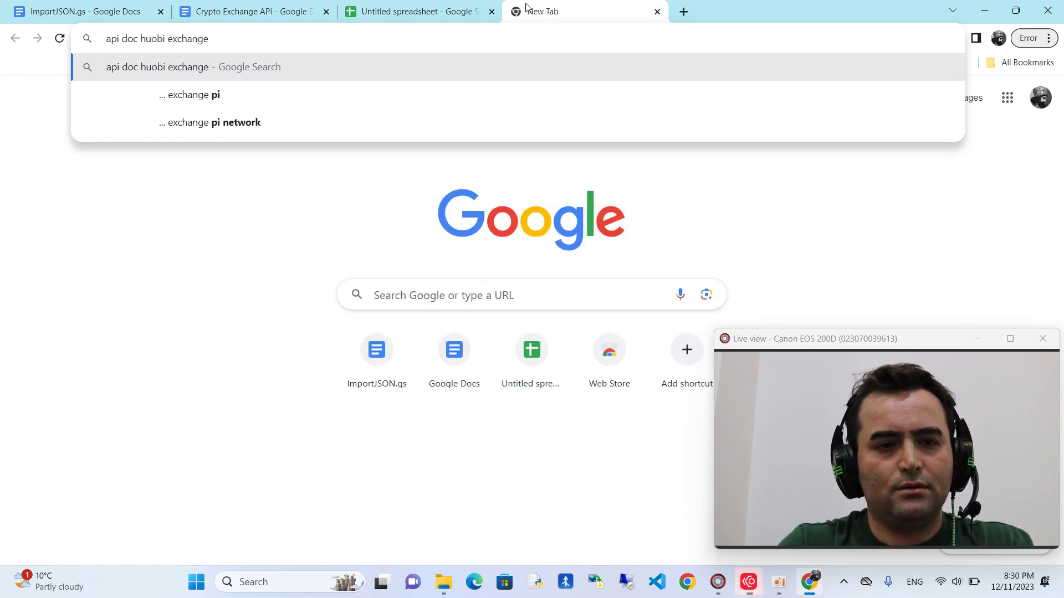
key(Return)
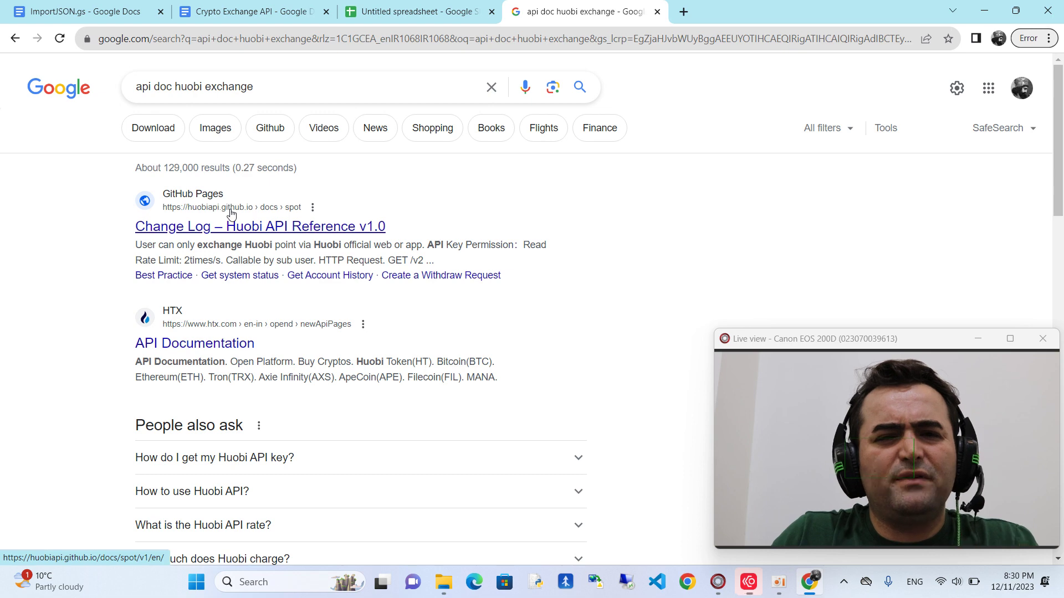
click(231, 213)
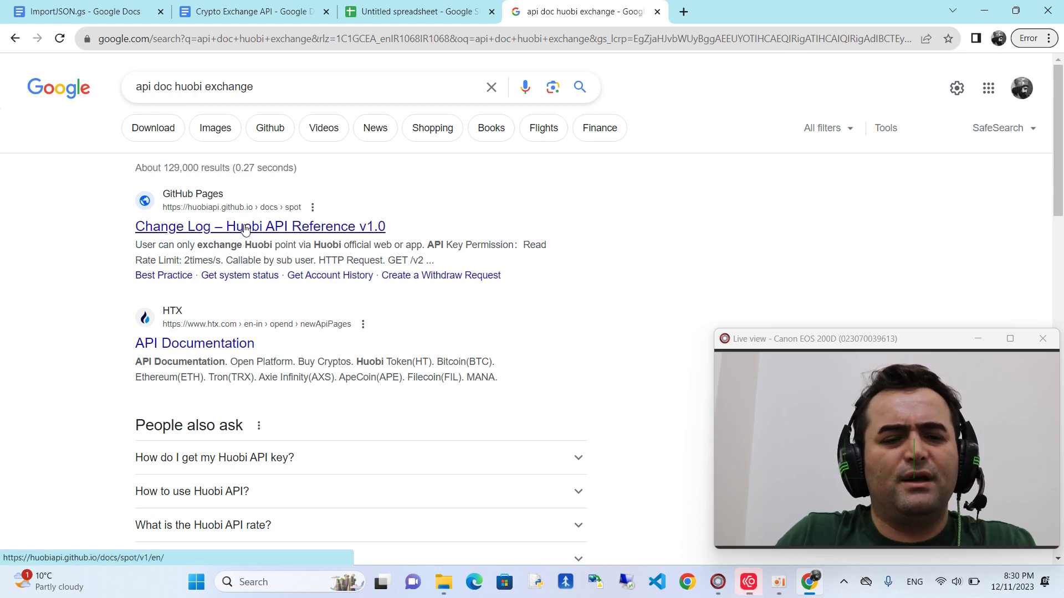
click(245, 229)
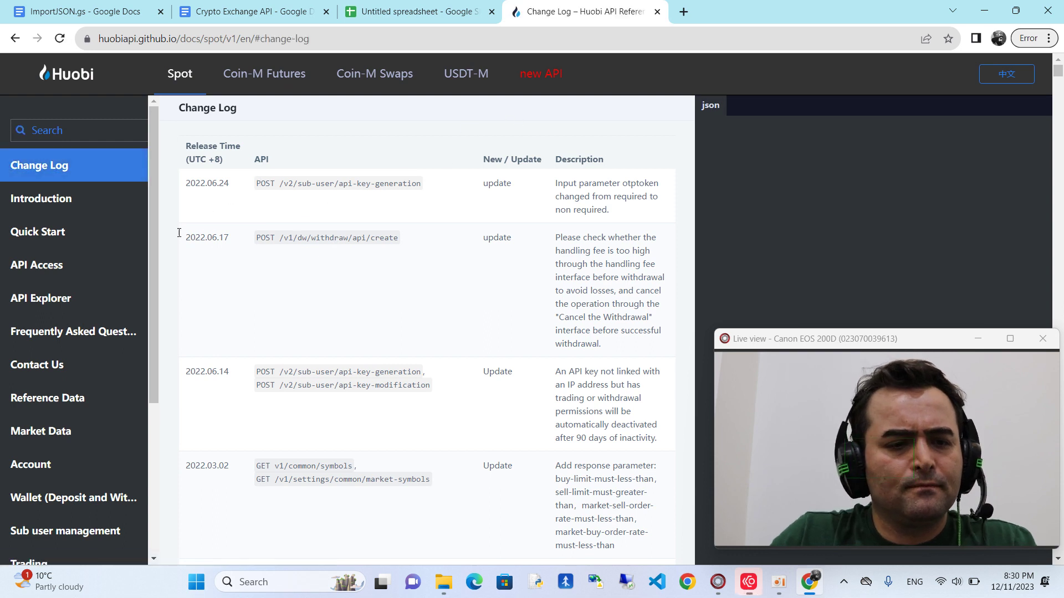
Open the Market Data section of the Huobi reference and examine the /market/history/kline request path under Get Klines(Candles)
scroll(103, 287, down, 3)
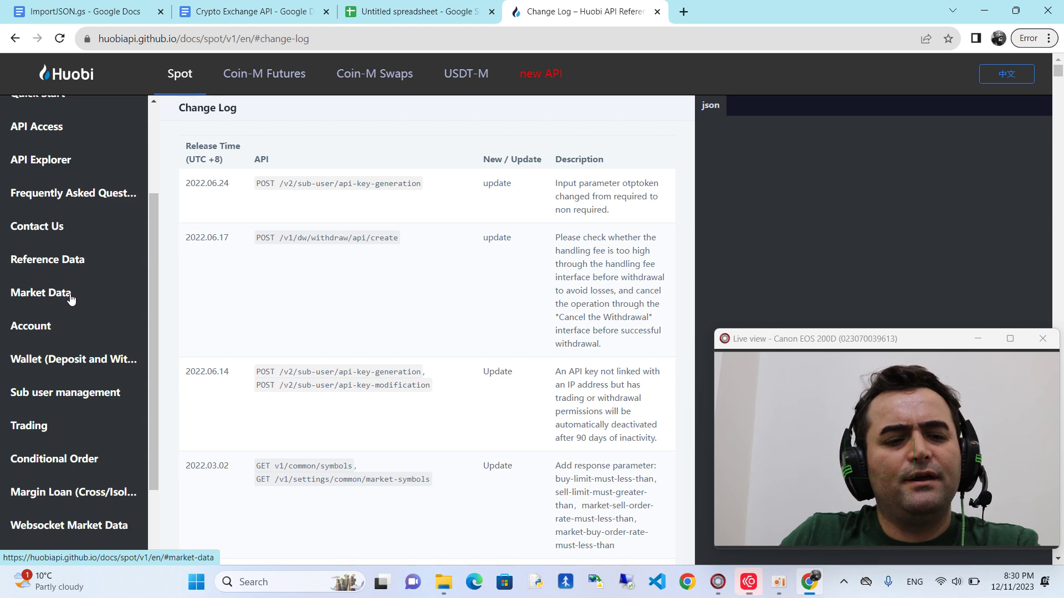
scroll(83, 301, up, 1)
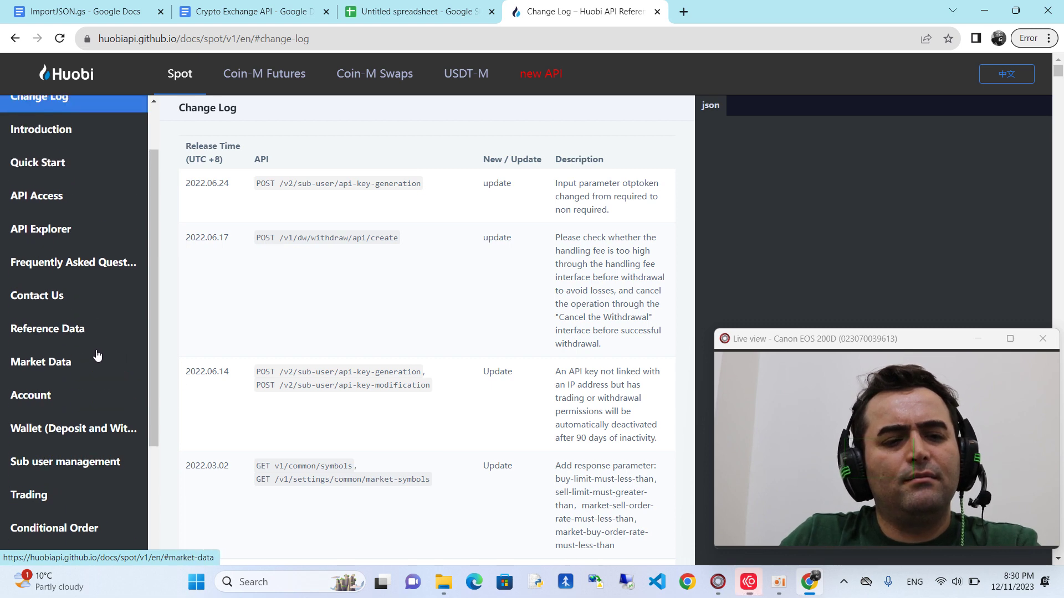
click(67, 368)
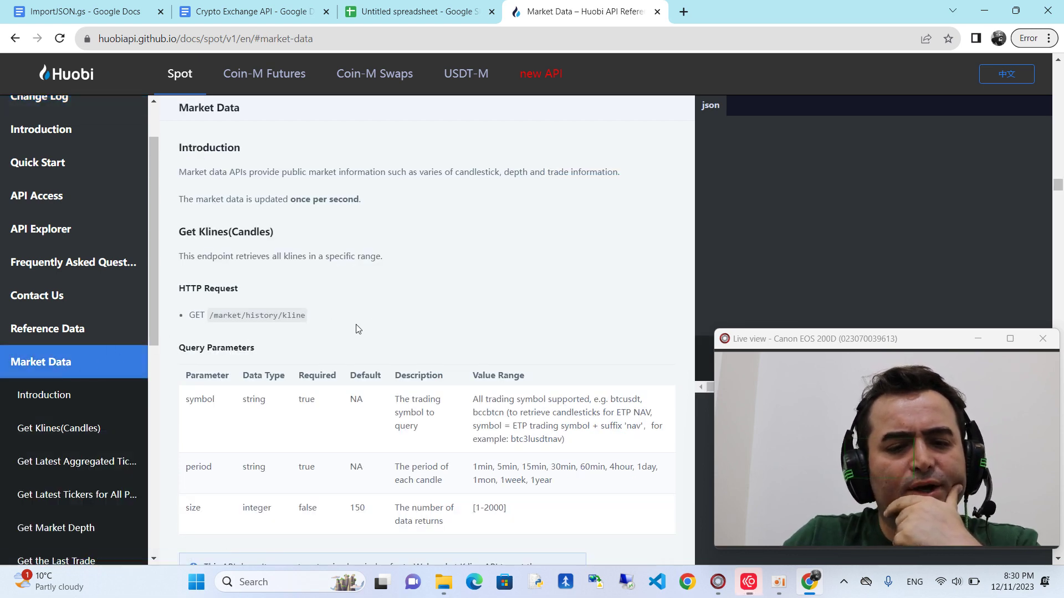
scroll(357, 328, down, 1)
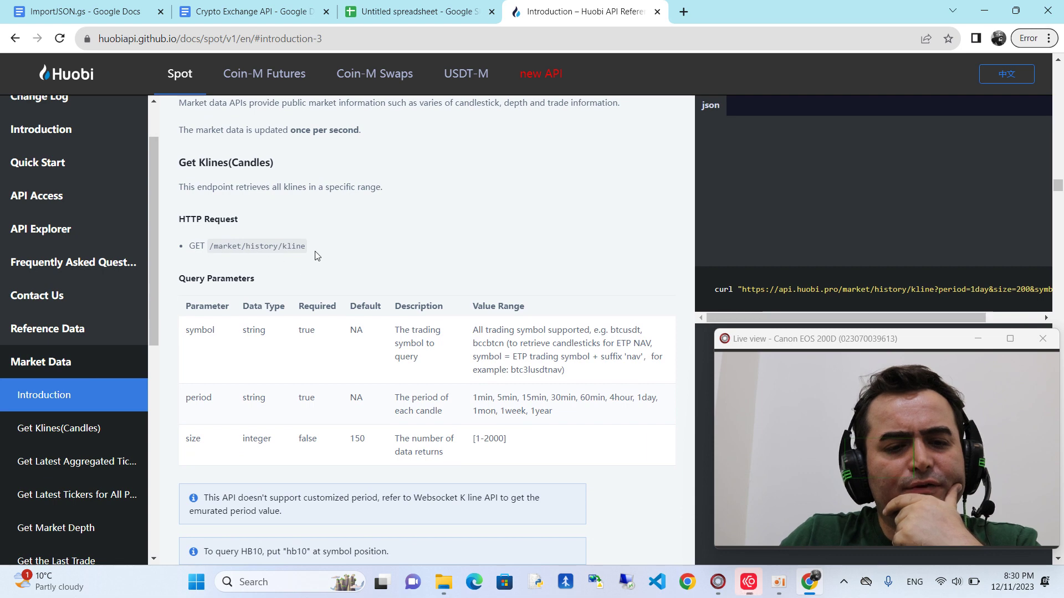
drag(306, 247, 212, 246)
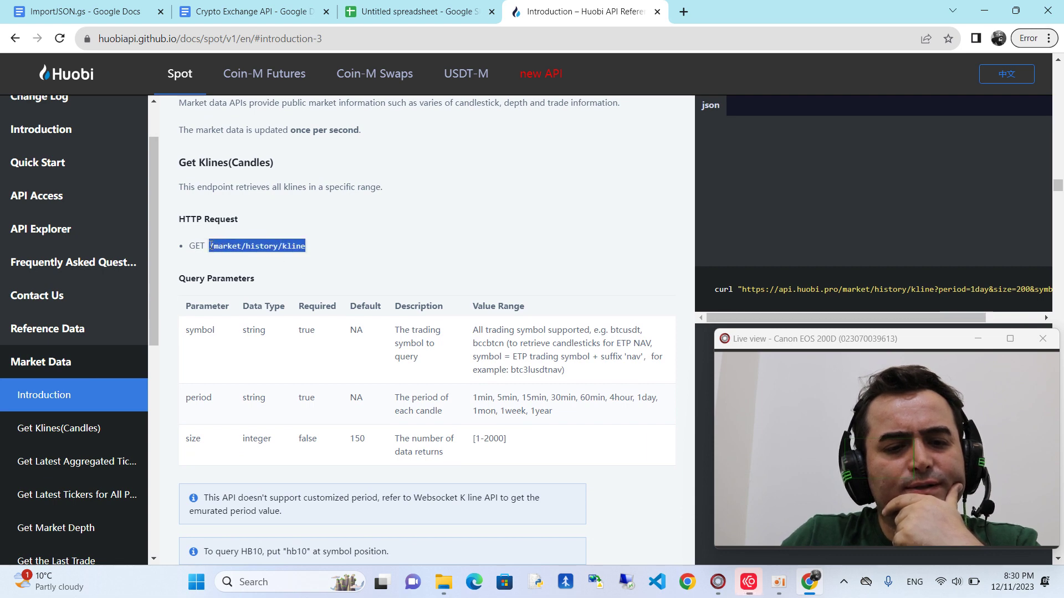
click(327, 250)
drag(308, 247, 207, 250)
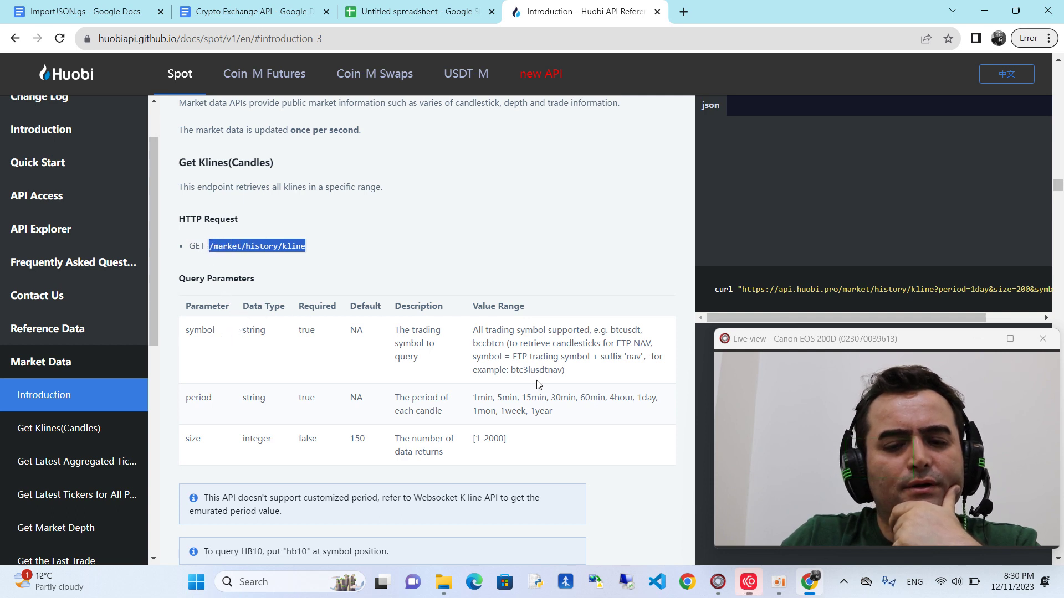
Examine the symbol, period and size query parameters of the kline endpoint, including the allowed range for size
drag(191, 333, 259, 333)
drag(185, 403, 260, 400)
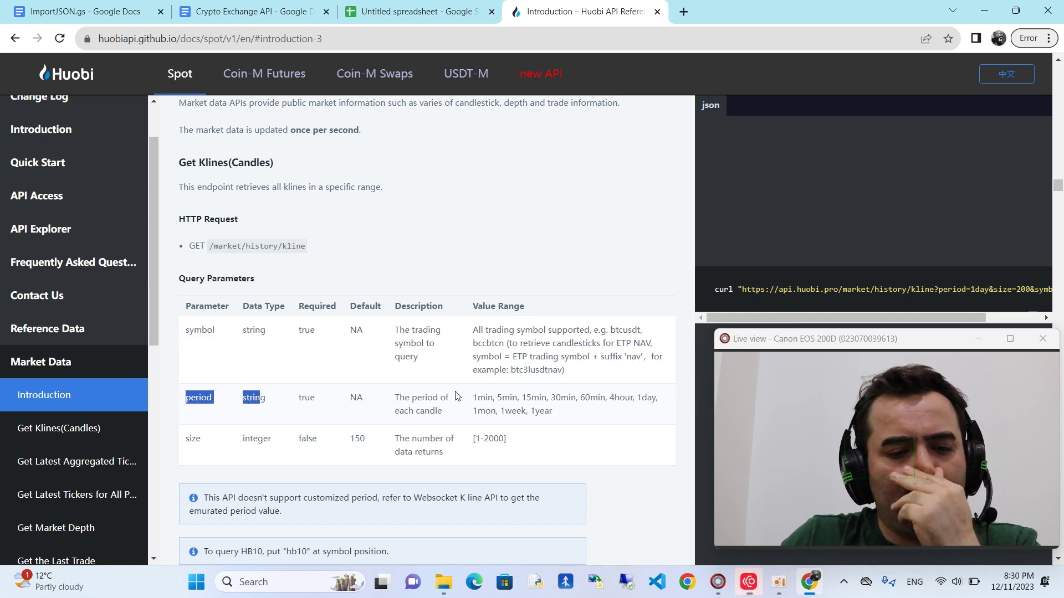
double_click(187, 439)
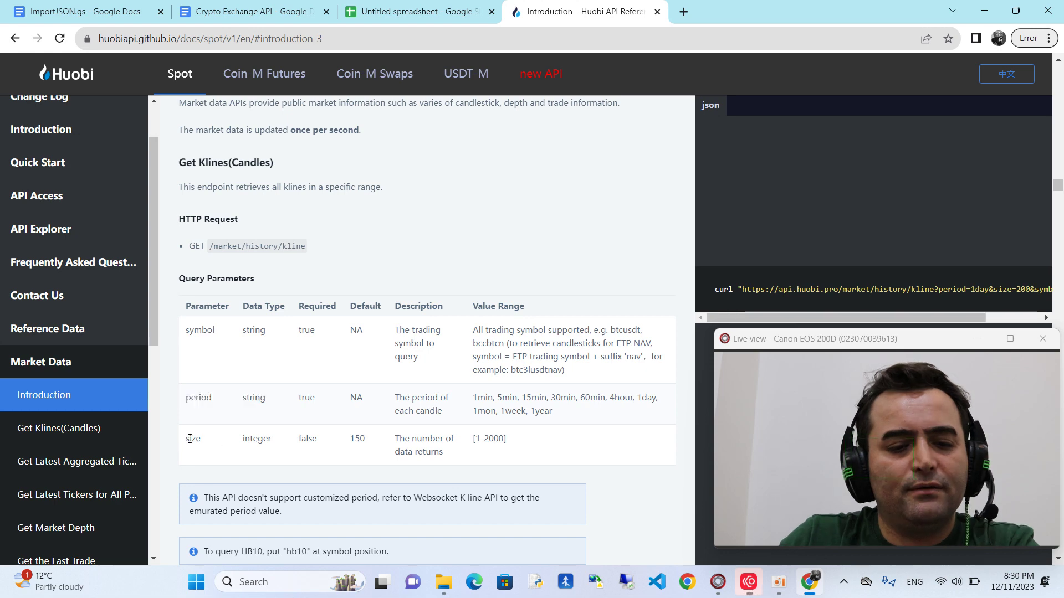
click(381, 448)
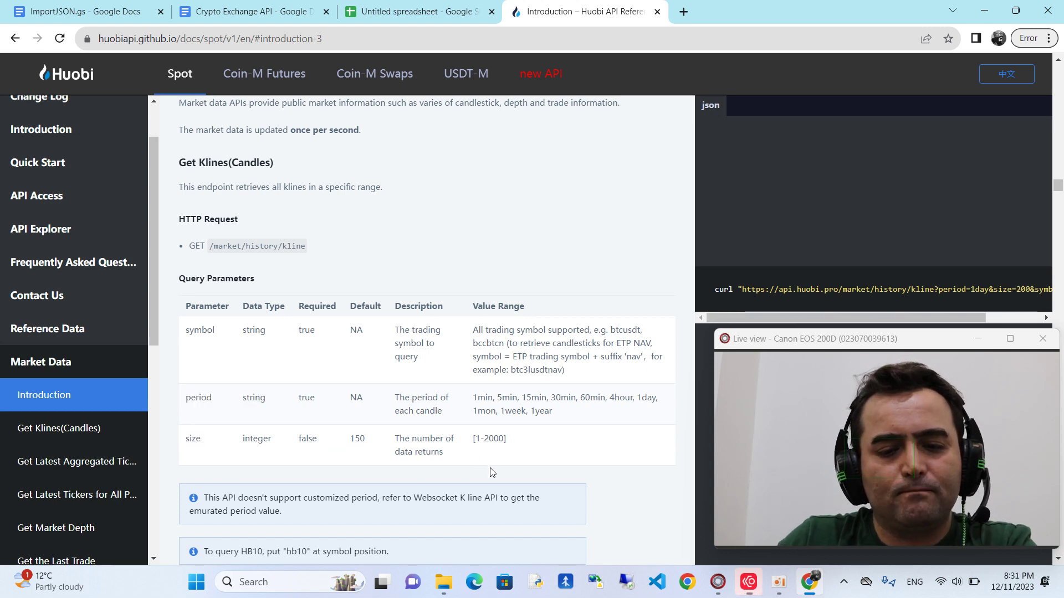
double_click(491, 439)
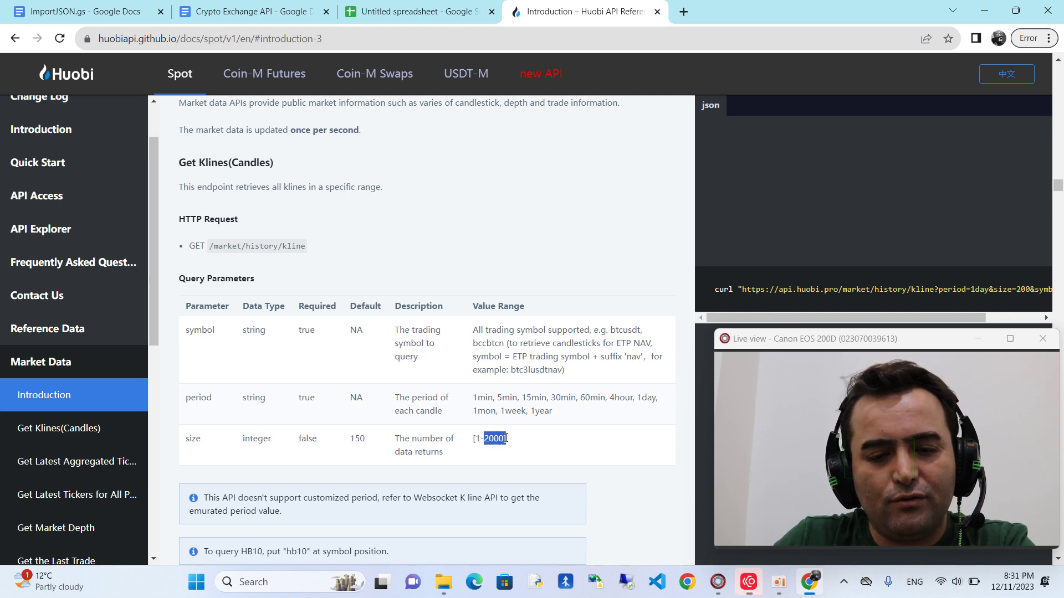
click(503, 439)
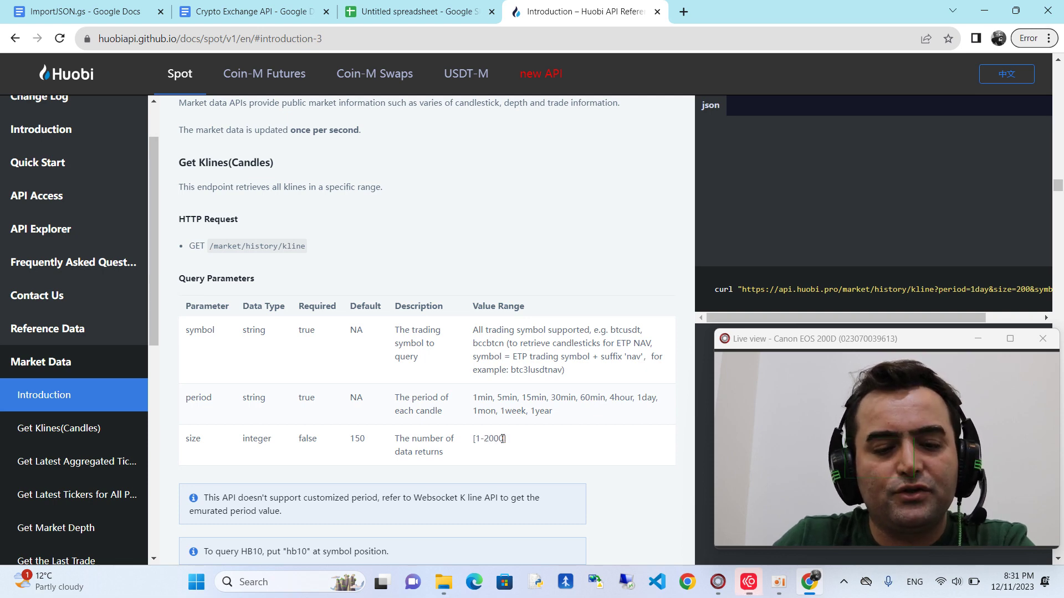
Look over the kline response content and the APIv2 - Currency & Chains request in the Reference Data section
scroll(503, 438, down, 5)
scroll(503, 440, down, 1)
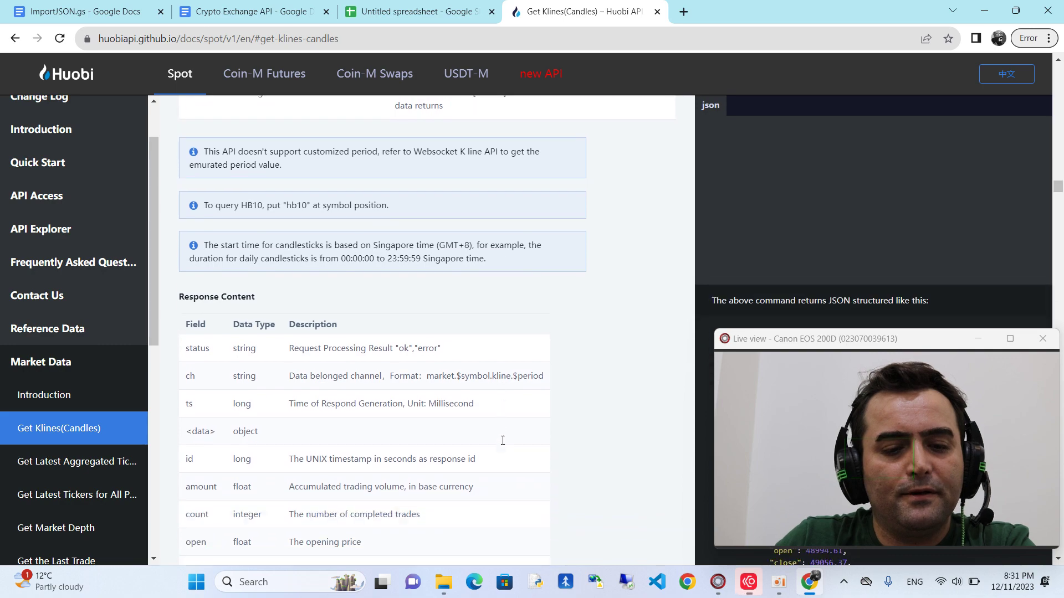
scroll(504, 446, up, 20)
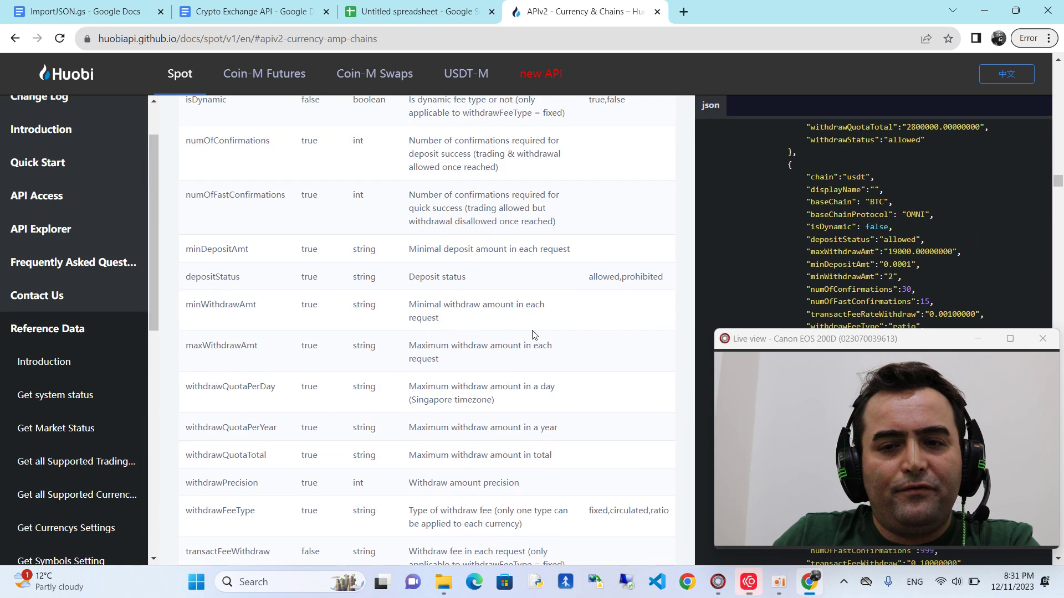
scroll(493, 305, up, 6)
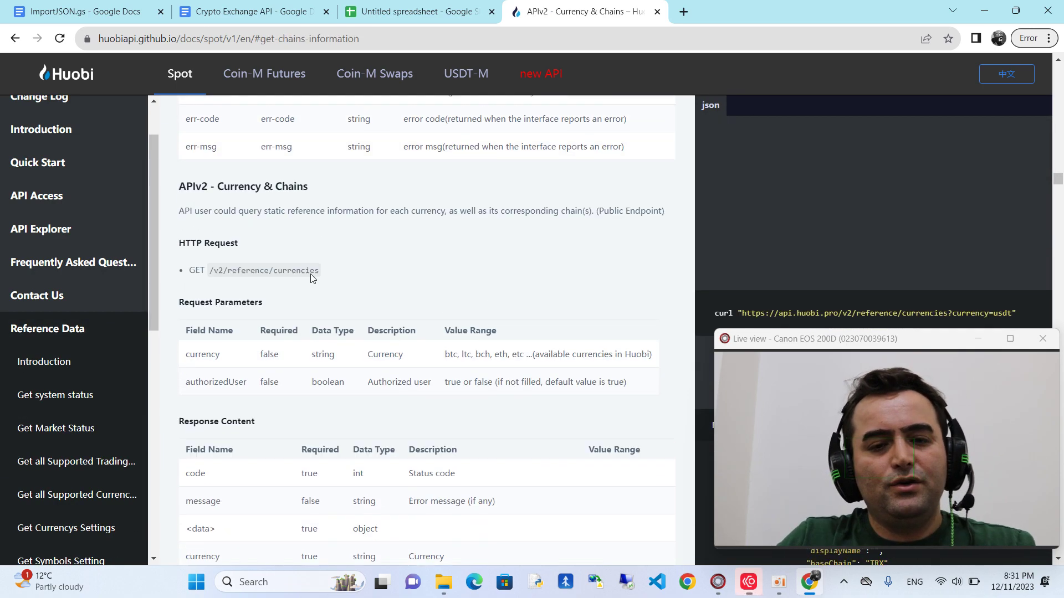
scroll(70, 327, down, 7)
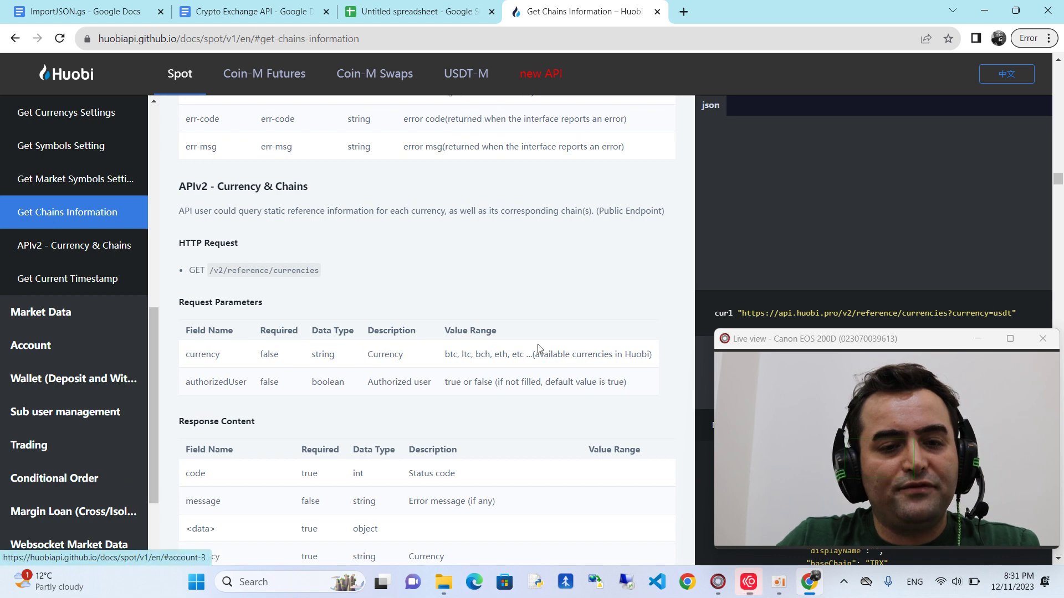
Search the Huobi reference page for "base ur", and shorten the search term to "base"
key(ctrl+f)
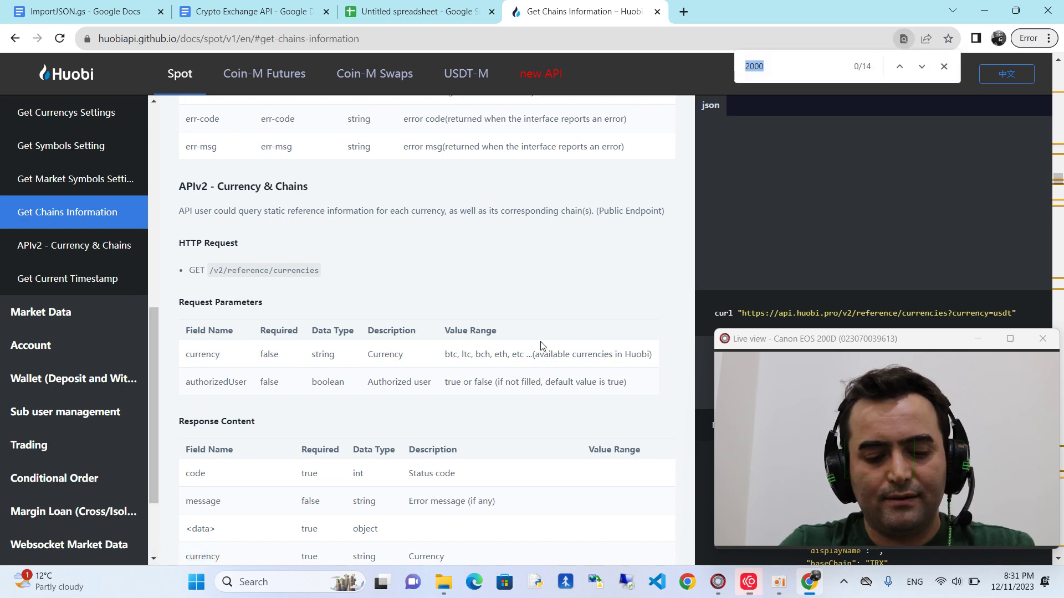
text(base)
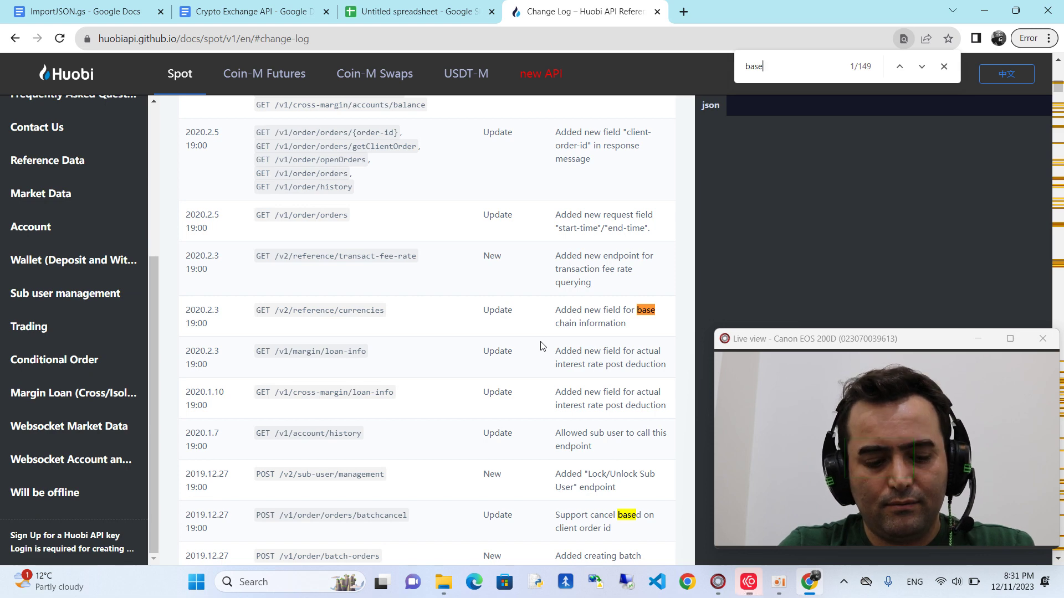
text( ur)
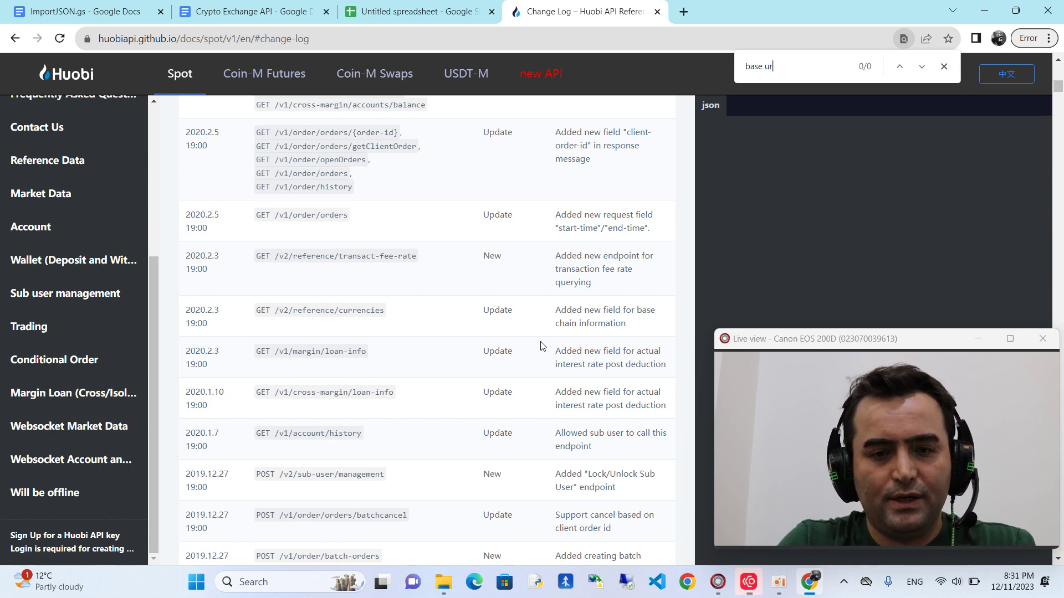
key(BackSpace)
key(BackSpace)
key(BackSpace)
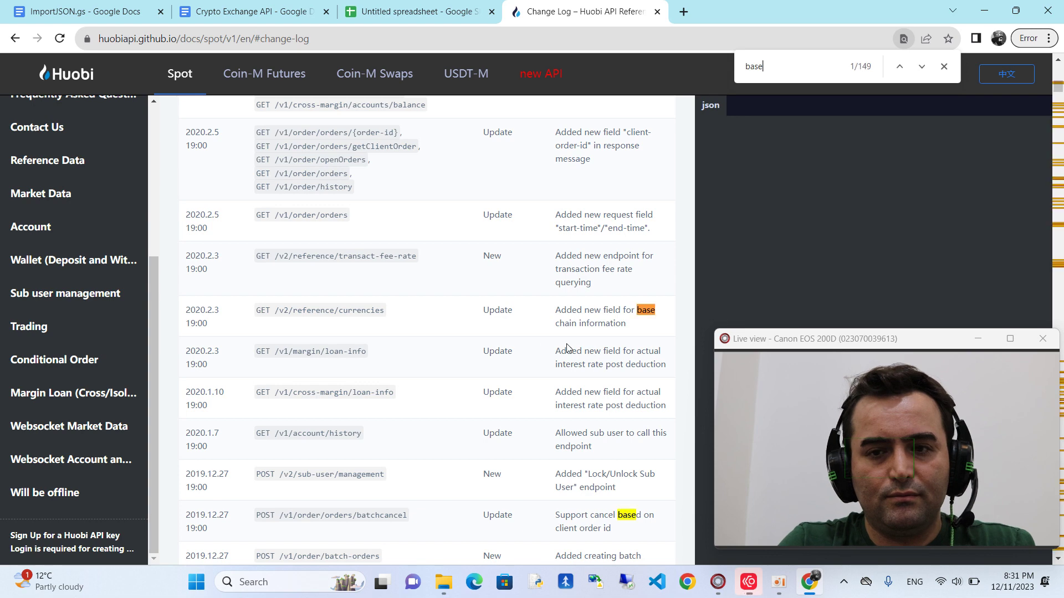
Go through the successive matches for "base" in the Huobi reference to look for the API's base URL
click(921, 66)
click(921, 66)
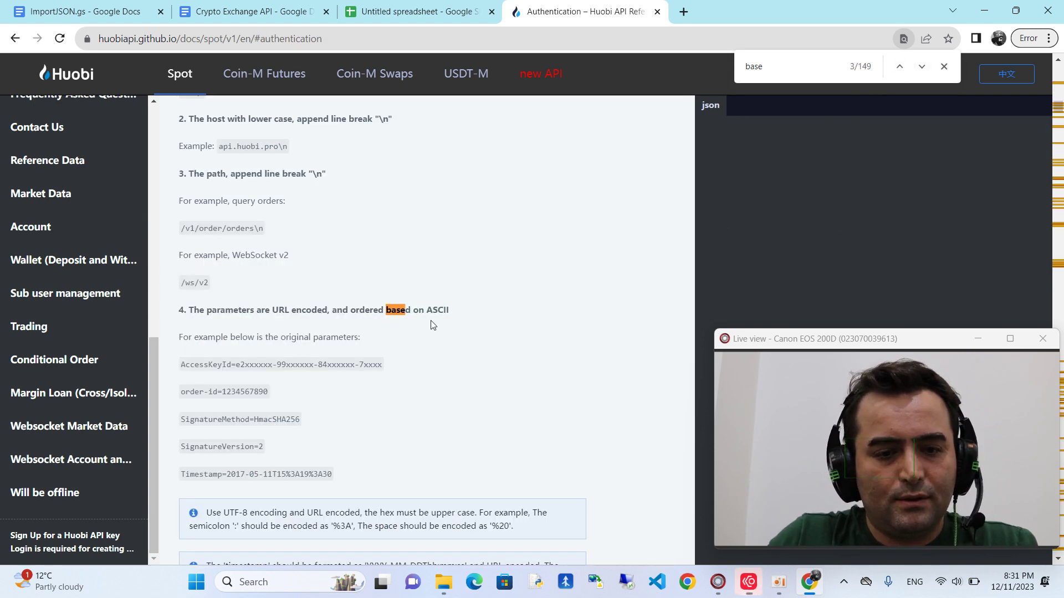
scroll(682, 187, down, 10)
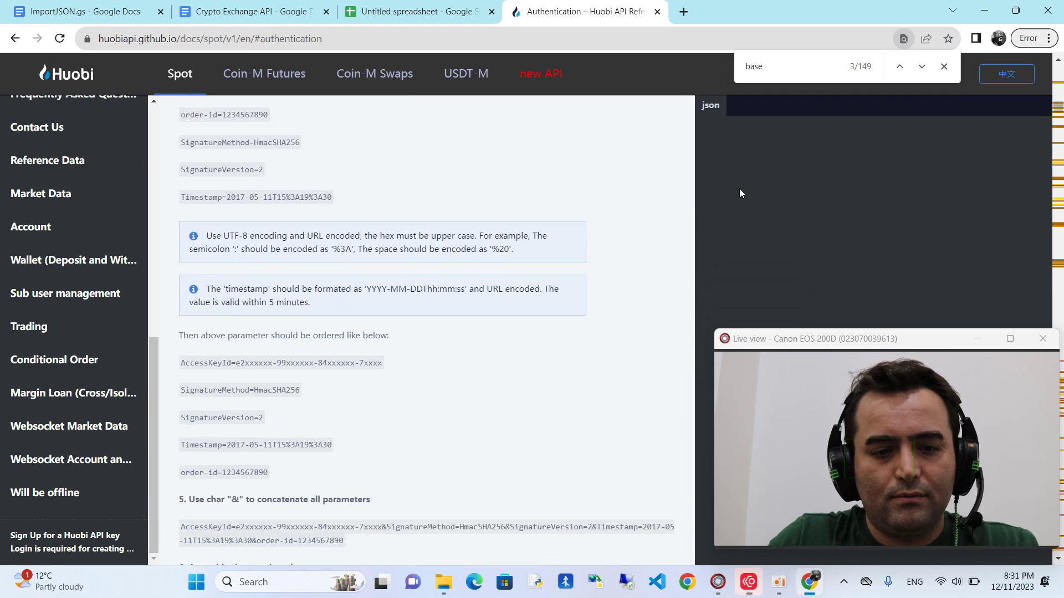
click(922, 66)
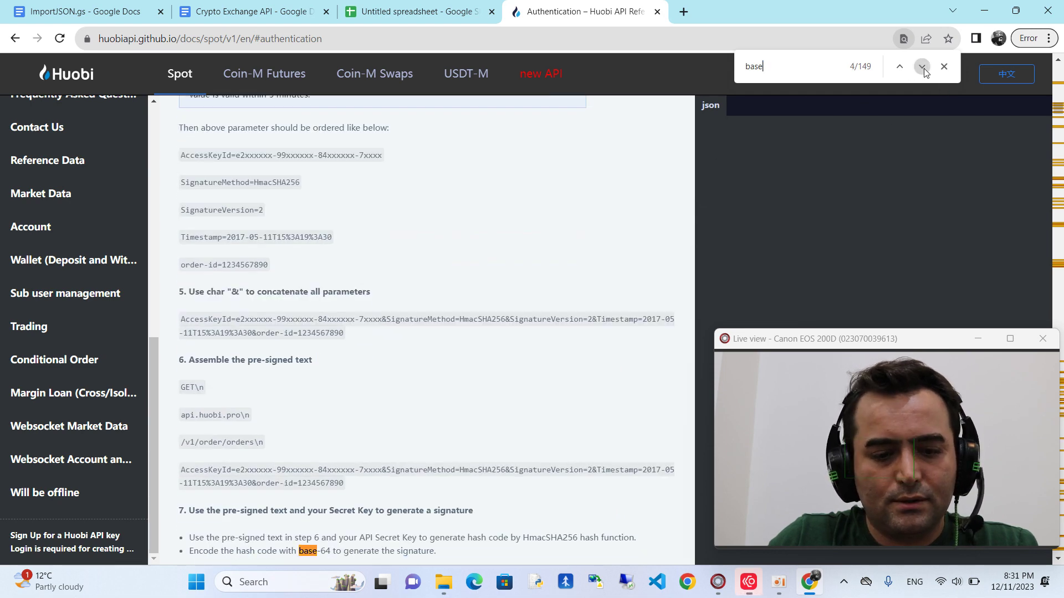
click(922, 66)
click(921, 66)
click(921, 65)
click(922, 66)
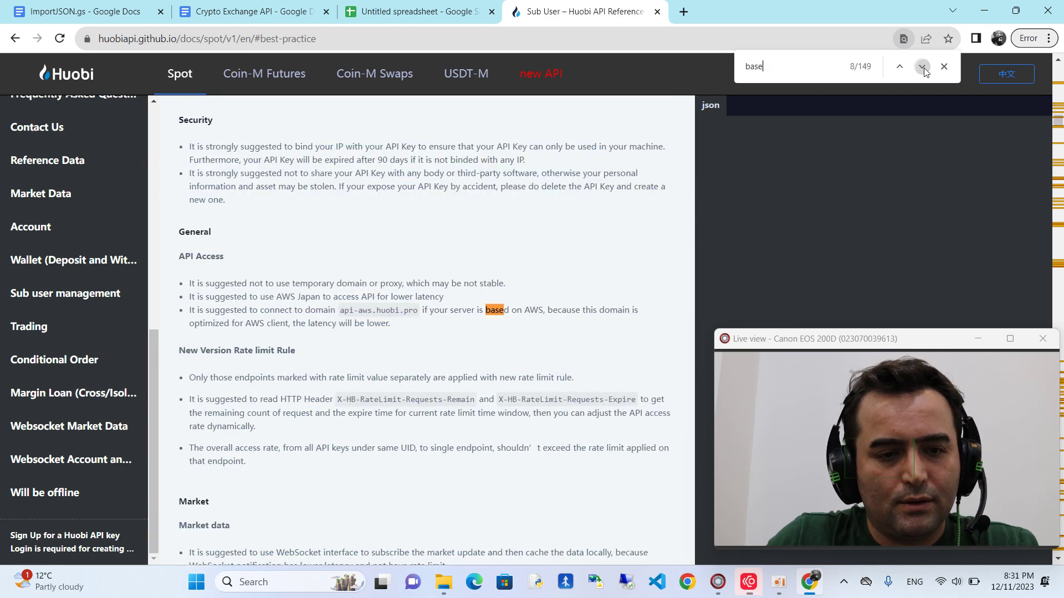
click(921, 66)
click(921, 66)
click(921, 66)
click(921, 66)
click(921, 66)
click(921, 66)
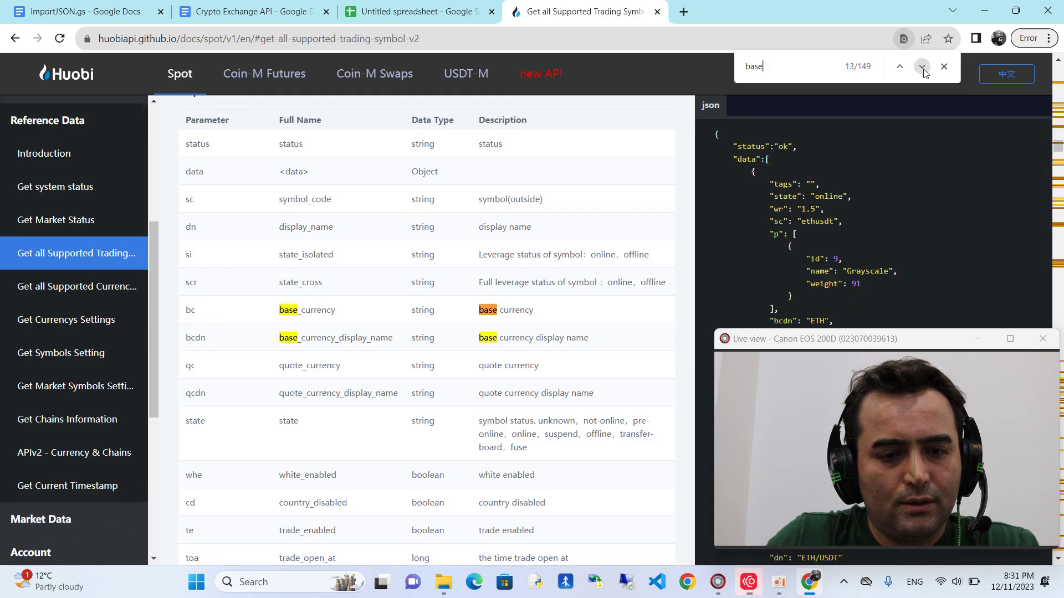
click(921, 66)
click(921, 66)
click(921, 66)
click(921, 66)
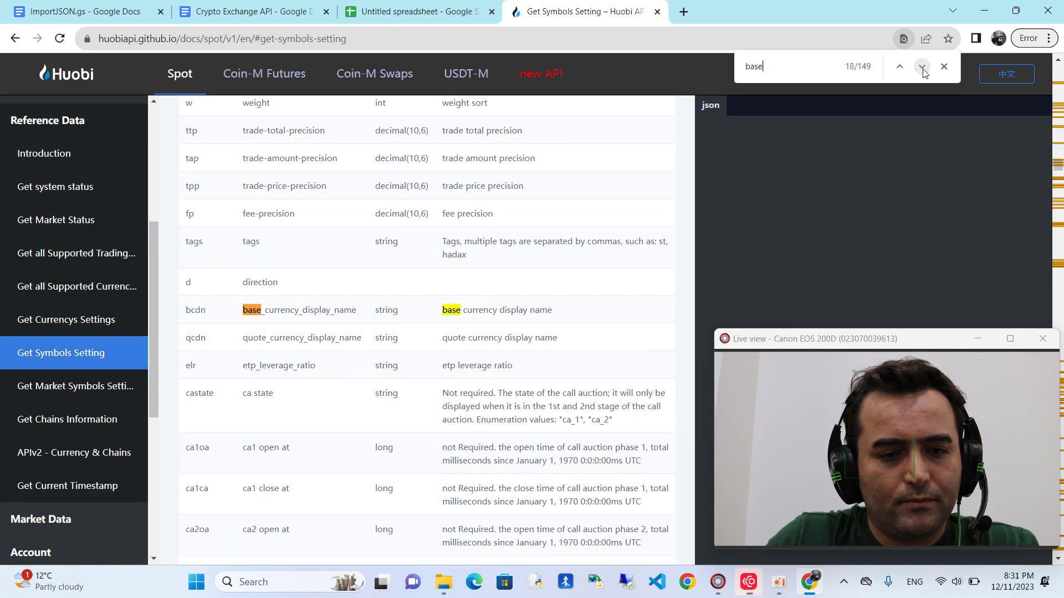
Return to the Market Data section of the Huobi reference
scroll(122, 324, down, 4)
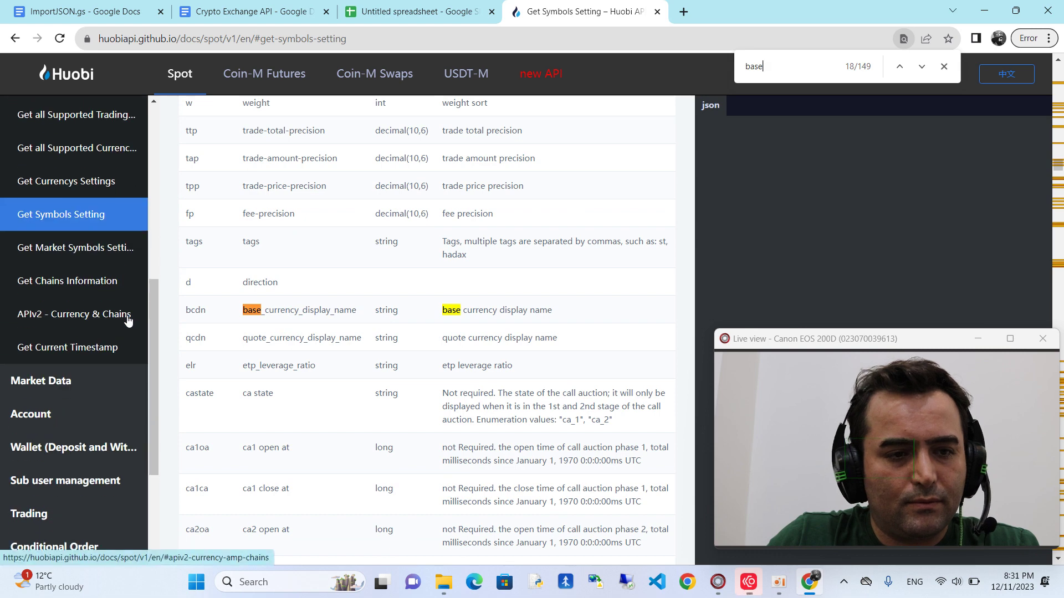
click(61, 324)
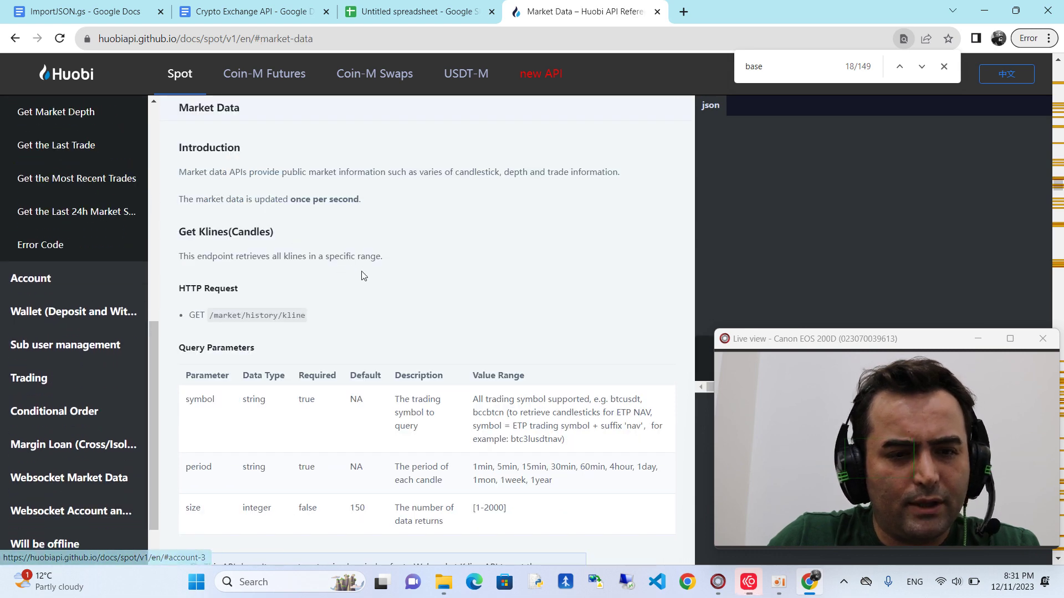
Look back through the Reference Data endpoints from Get Current Timestamp up to Get Currencys Settings for the API's base URL
scroll(361, 274, up, 5)
scroll(441, 290, up, 10)
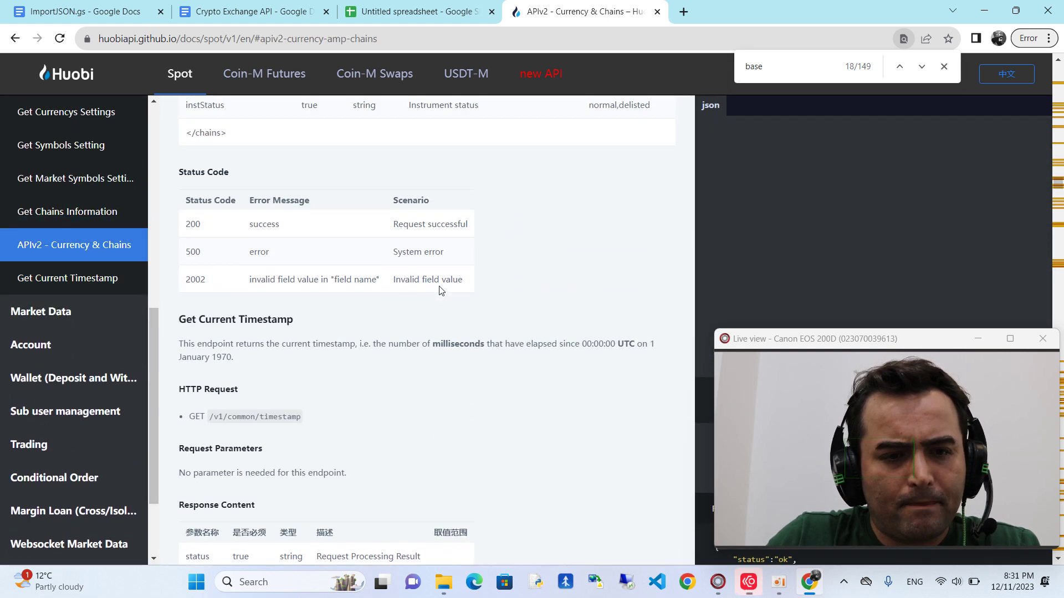
scroll(495, 310, up, 10)
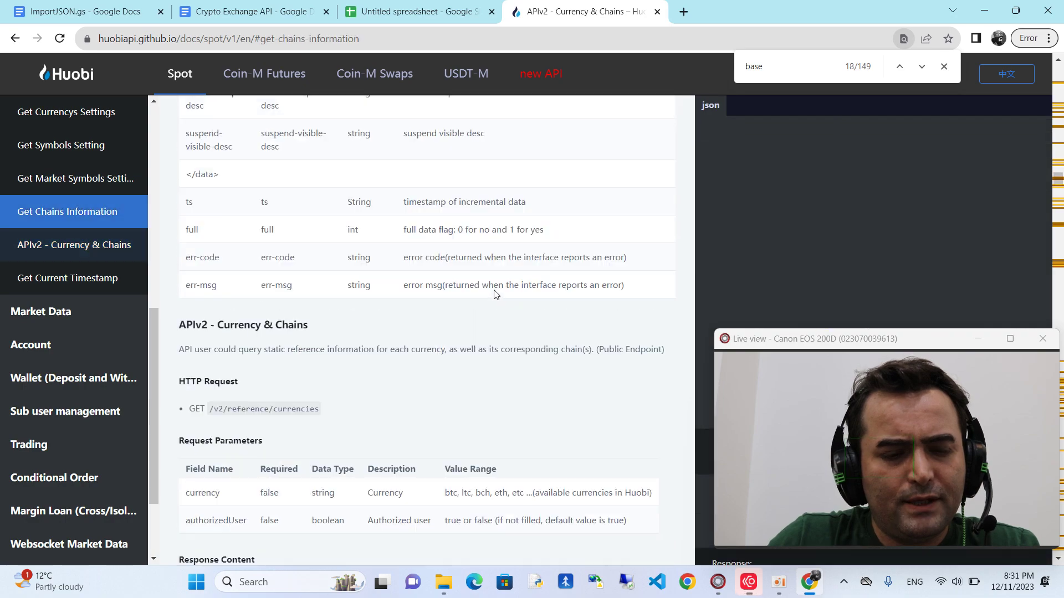
scroll(494, 291, up, 10)
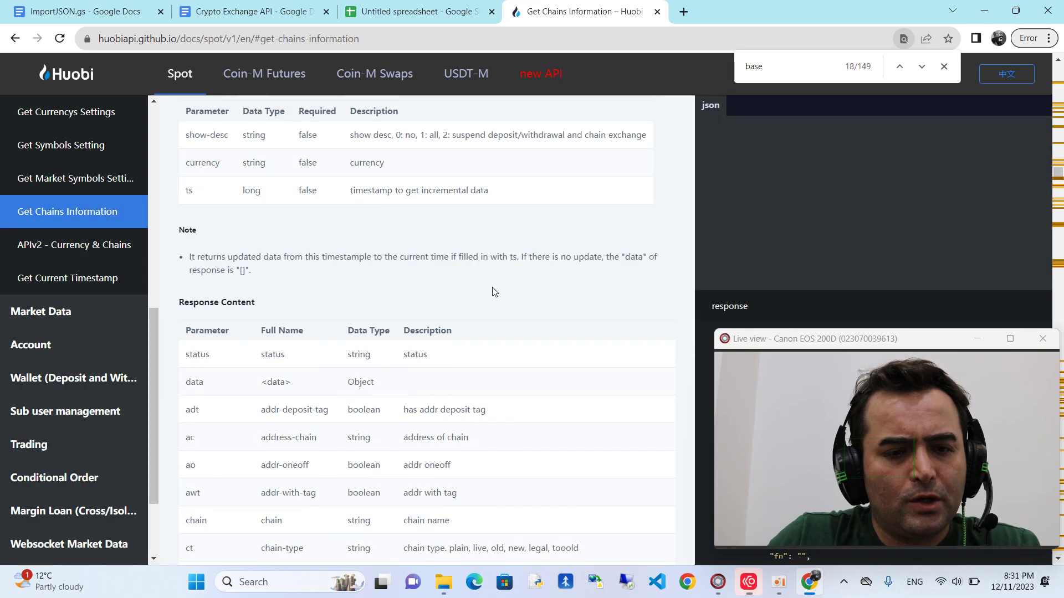
scroll(494, 294, up, 10)
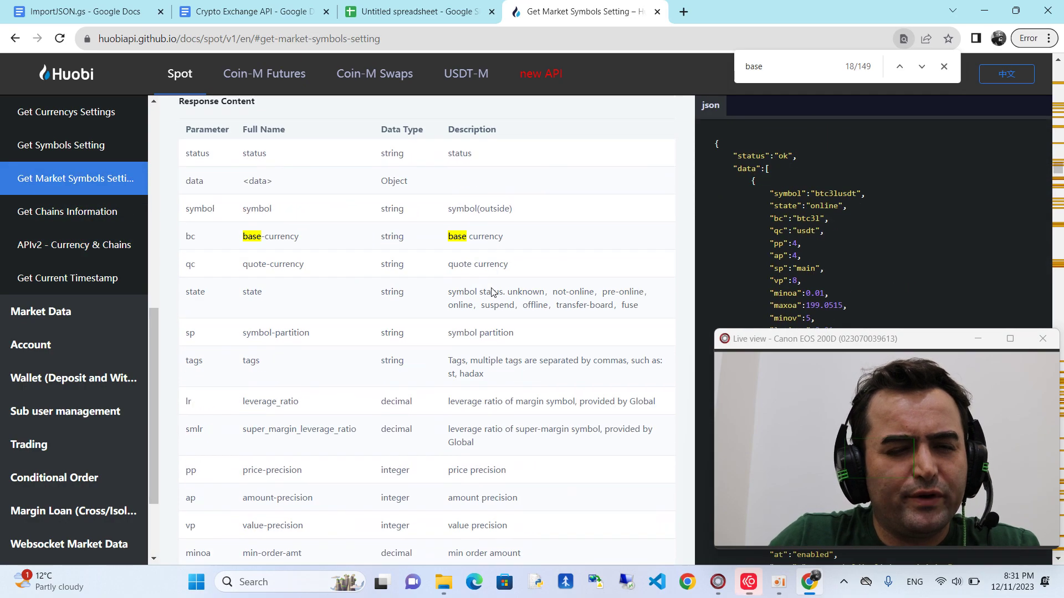
scroll(502, 305, up, 10)
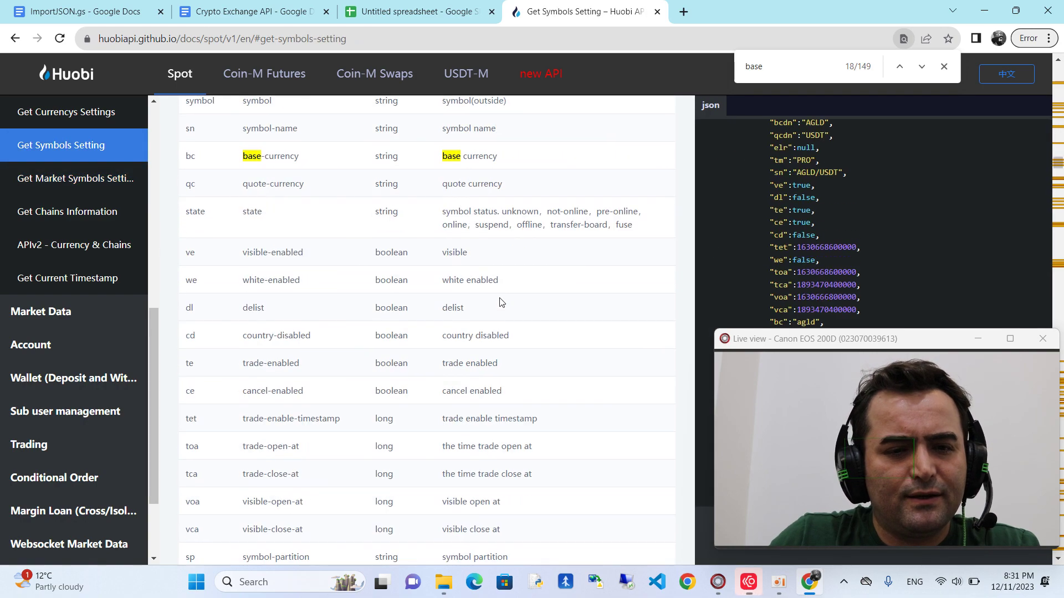
scroll(501, 302, up, 10)
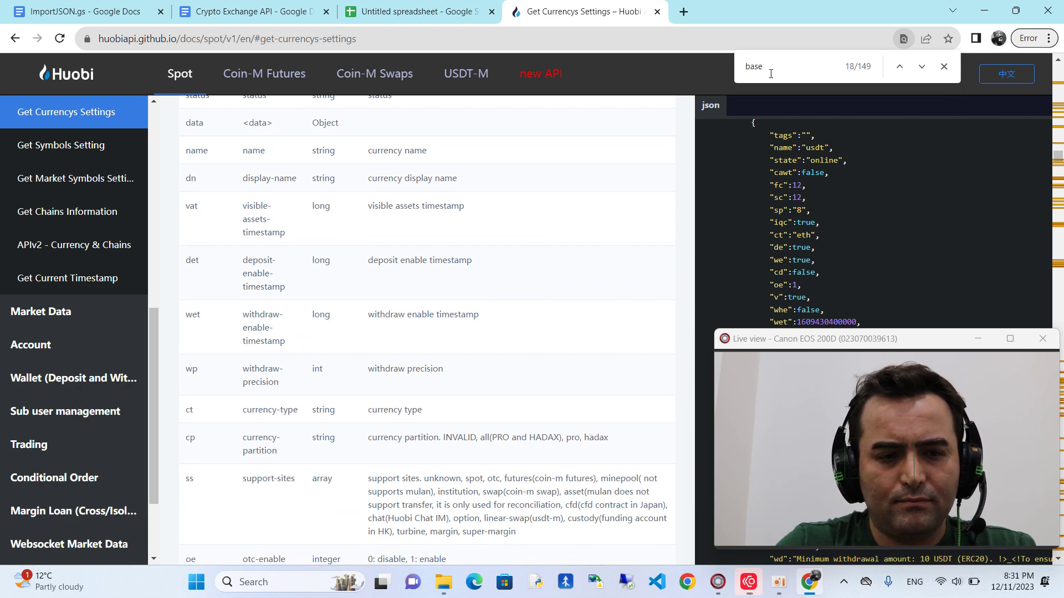
Look over the API Access, Introduction and Quick Start sections of the Spot reference for the base URL
drag(153, 350, 148, 165)
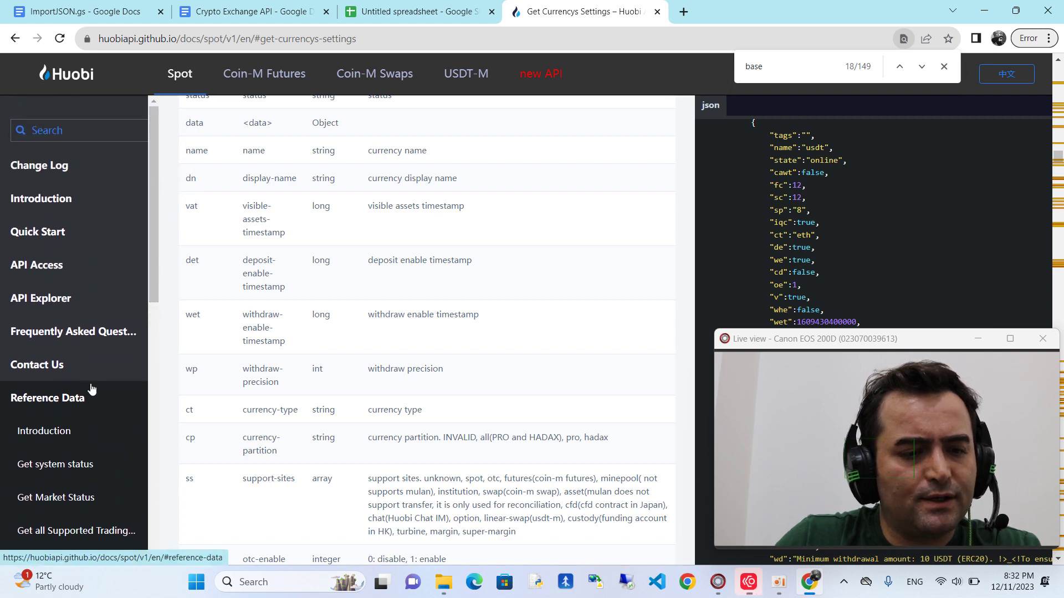
click(65, 270)
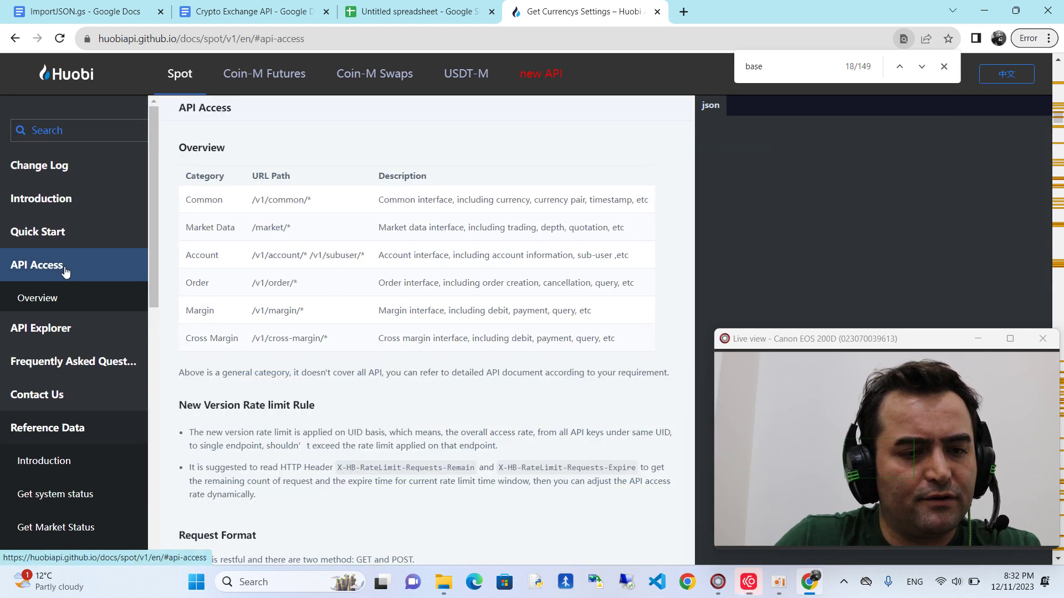
click(72, 303)
click(73, 210)
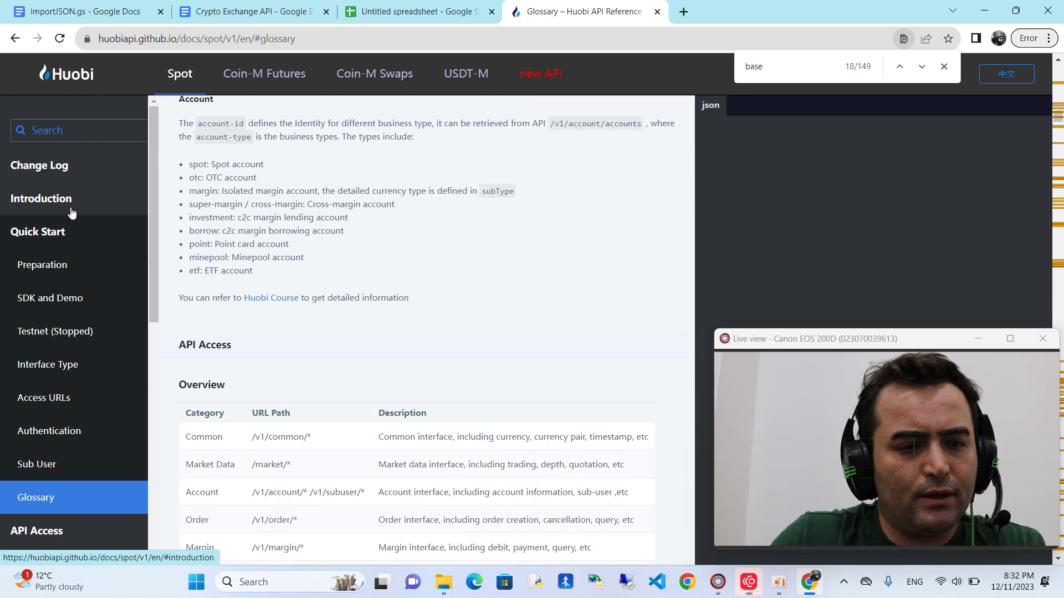
scroll(343, 371, down, 12)
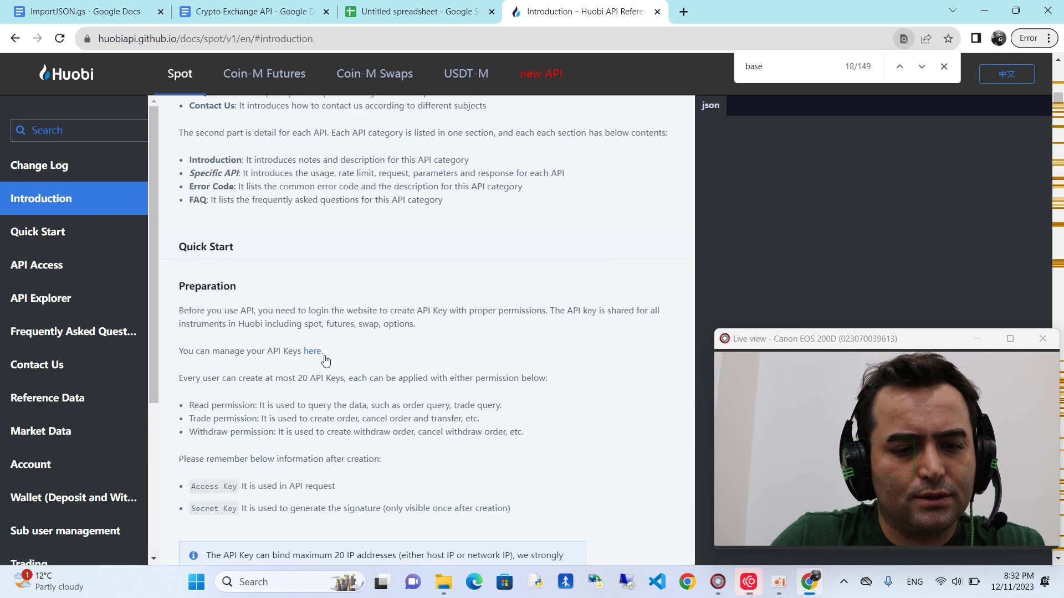
scroll(347, 360, down, 3)
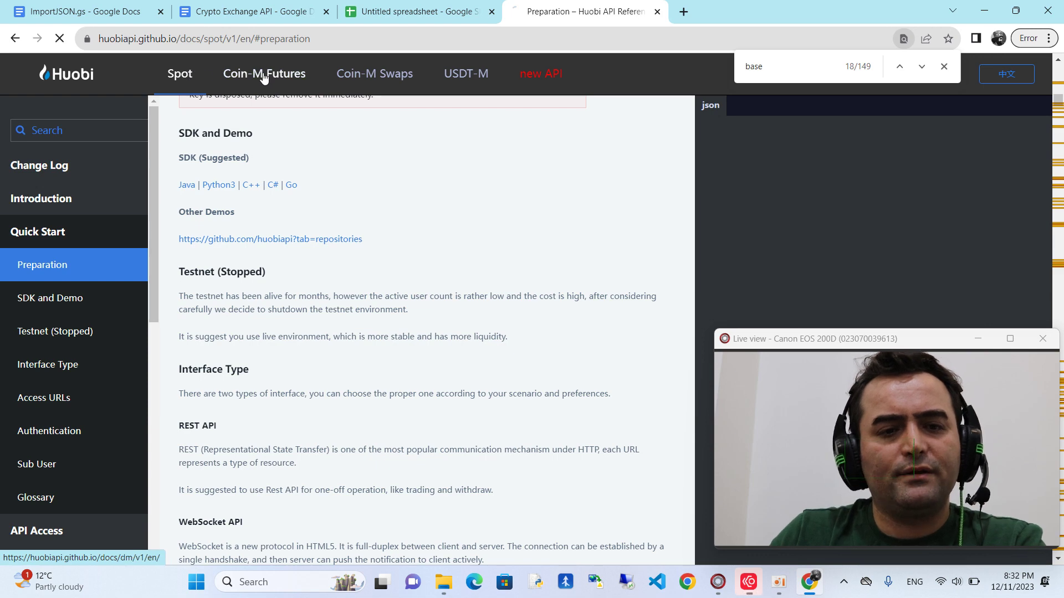
View the Coin-M Futures documentation, return to the Spot reference and browse its Reference Data section
click(297, 77)
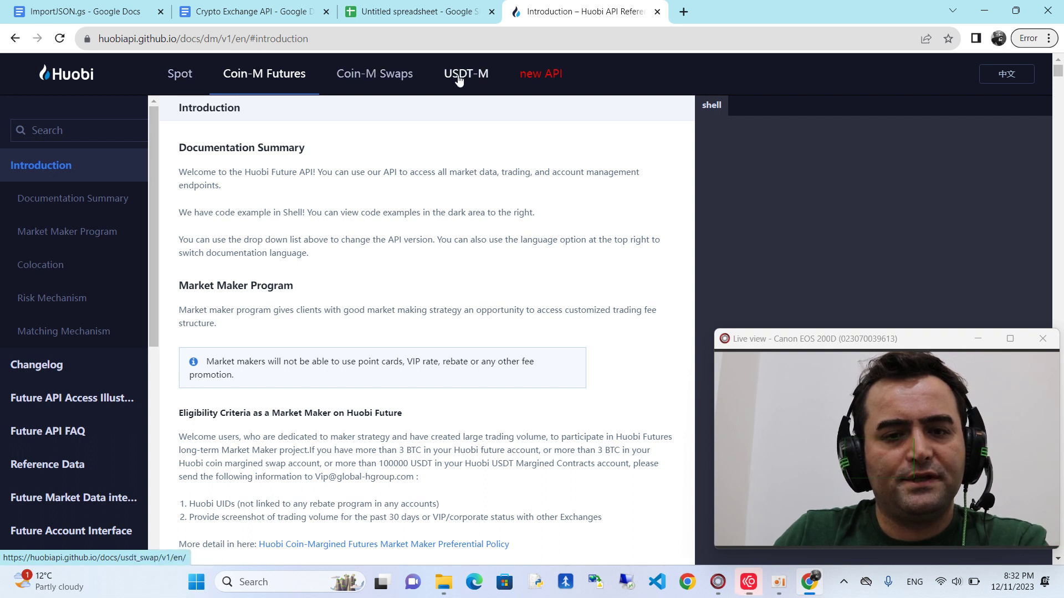
click(180, 79)
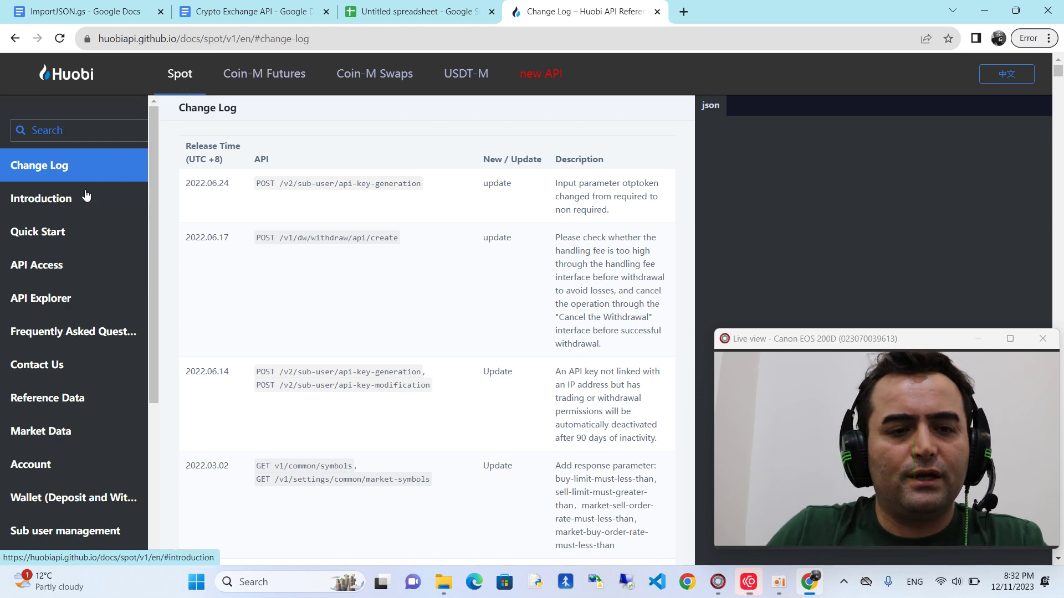
scroll(154, 191, down, 1)
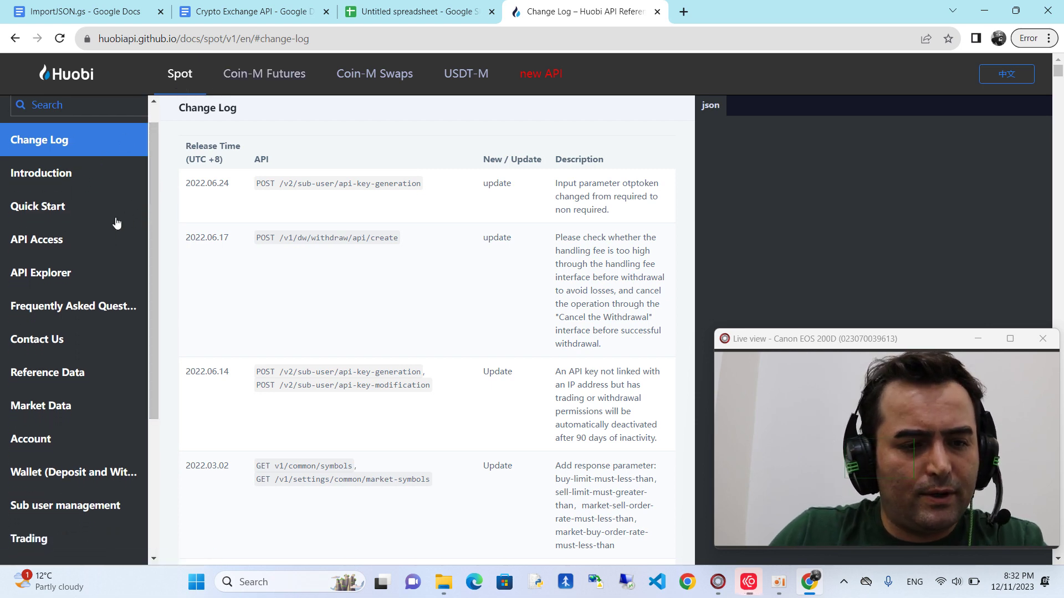
click(81, 384)
scroll(108, 385, down, 6)
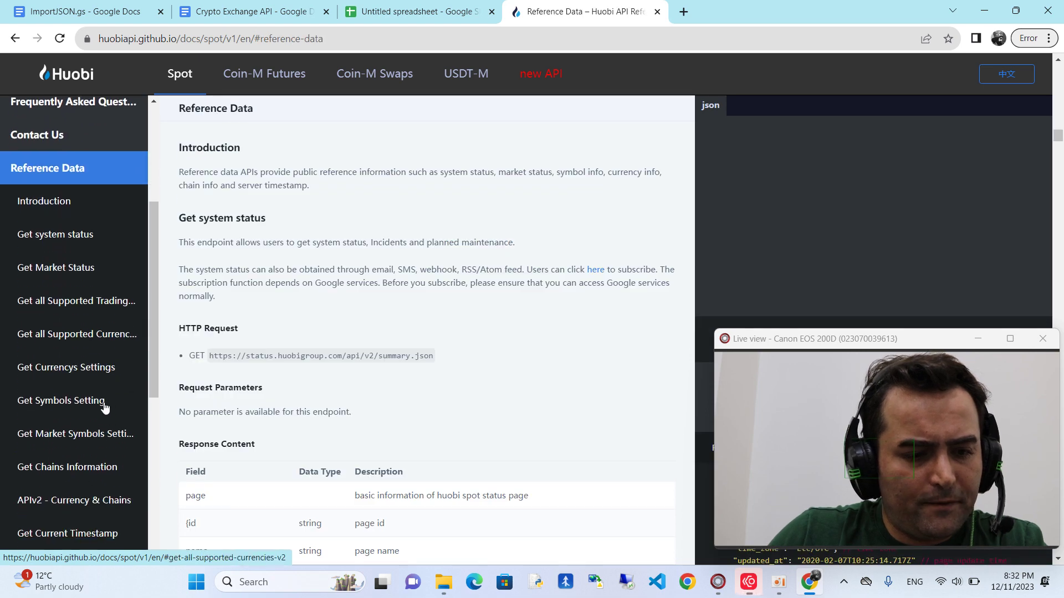
Open the Get Klines(Candles) endpoint in the Market Data section and look at its sample request
click(78, 426)
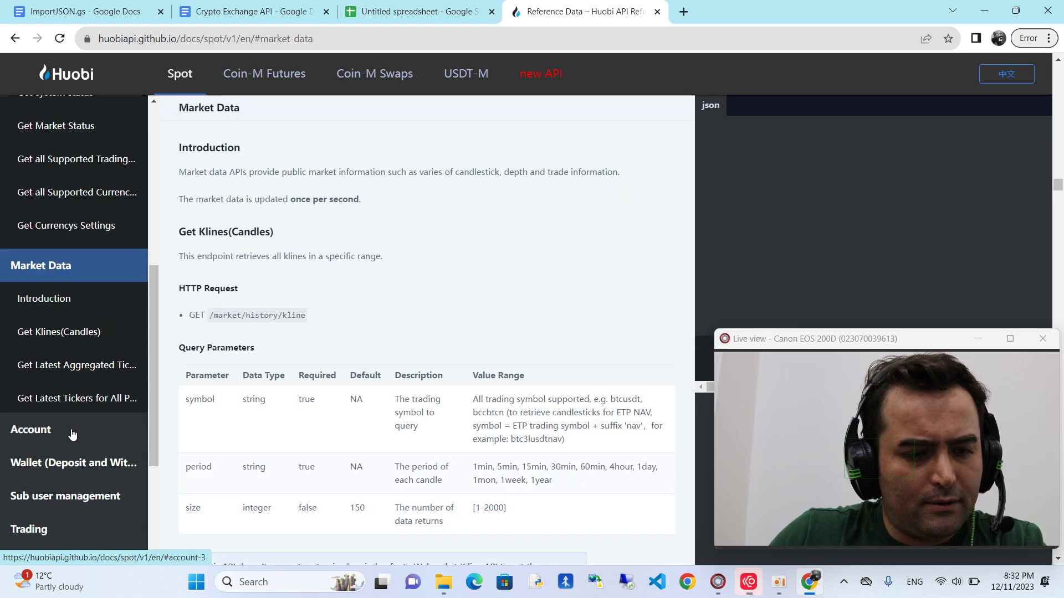
scroll(78, 332, down, 4)
click(77, 143)
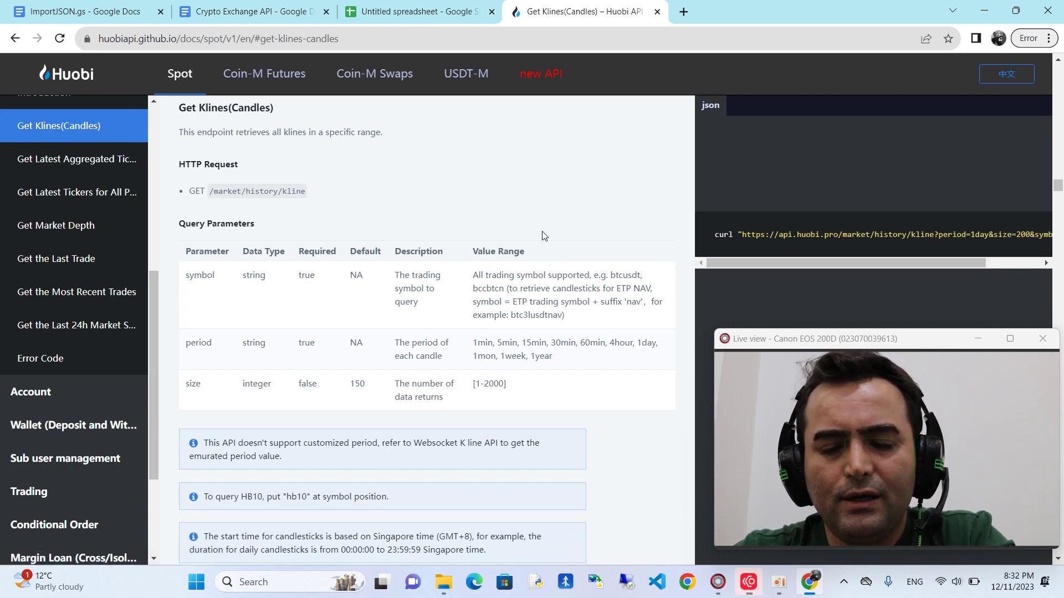
scroll(542, 237, up, 5)
scroll(636, 246, down, 4)
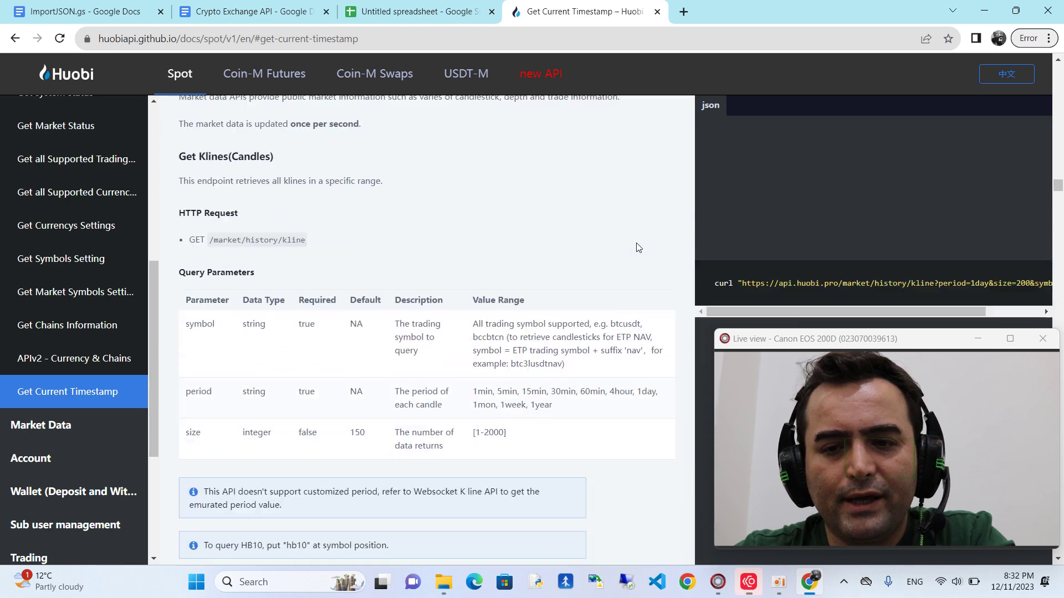
scroll(639, 247, down, 1)
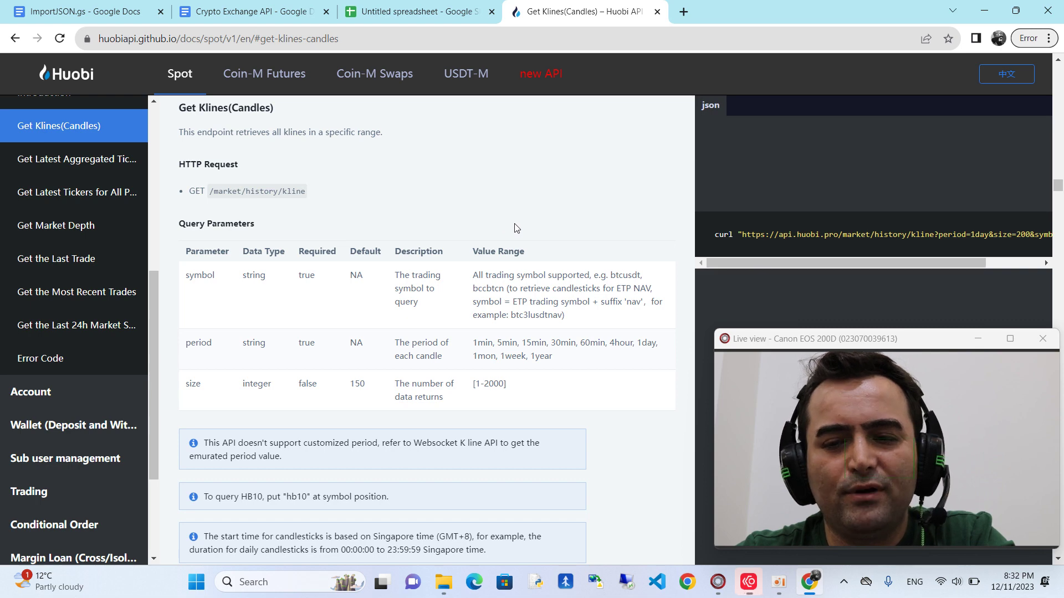
Copy the full sample kline request URL for btcusdt with period 1day and size 200, and check the size parameter's value range
drag(742, 234, 1004, 266)
drag(1029, 235, 863, 275)
right_click(748, 231)
click(767, 253)
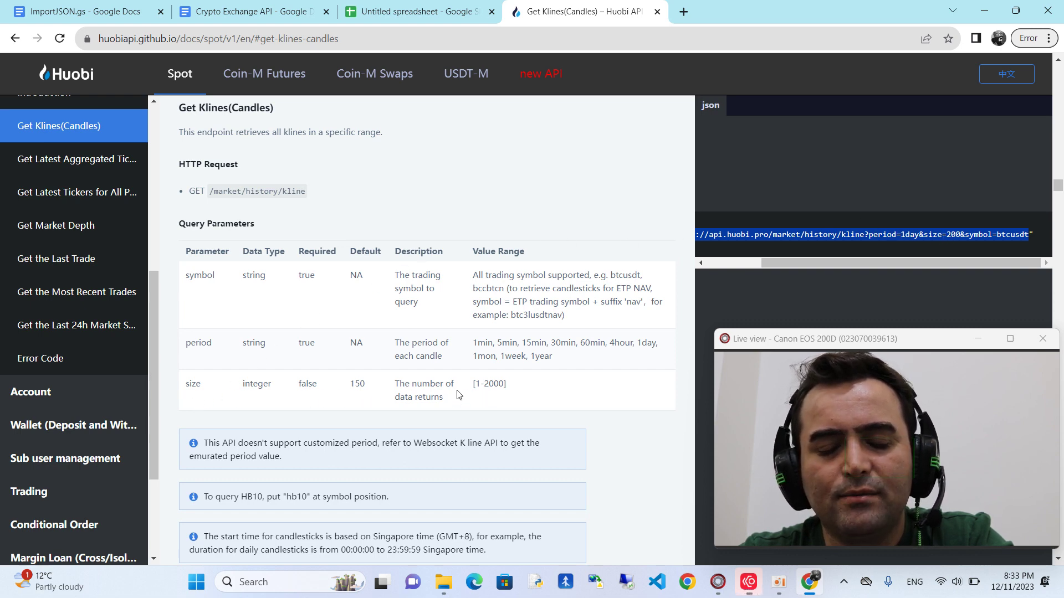
drag(483, 384, 505, 383)
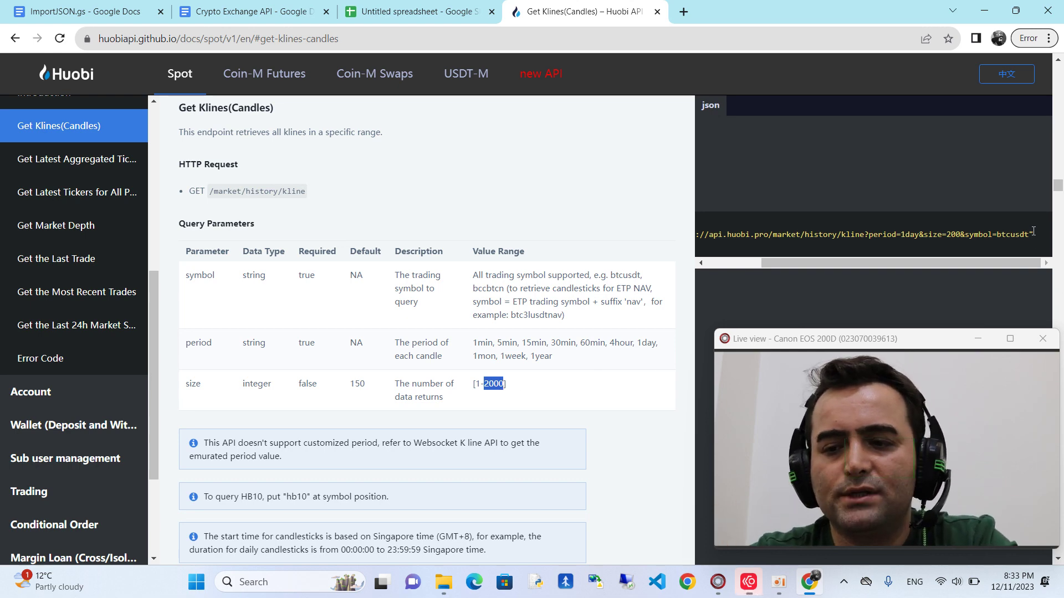
drag(1029, 234, 743, 233)
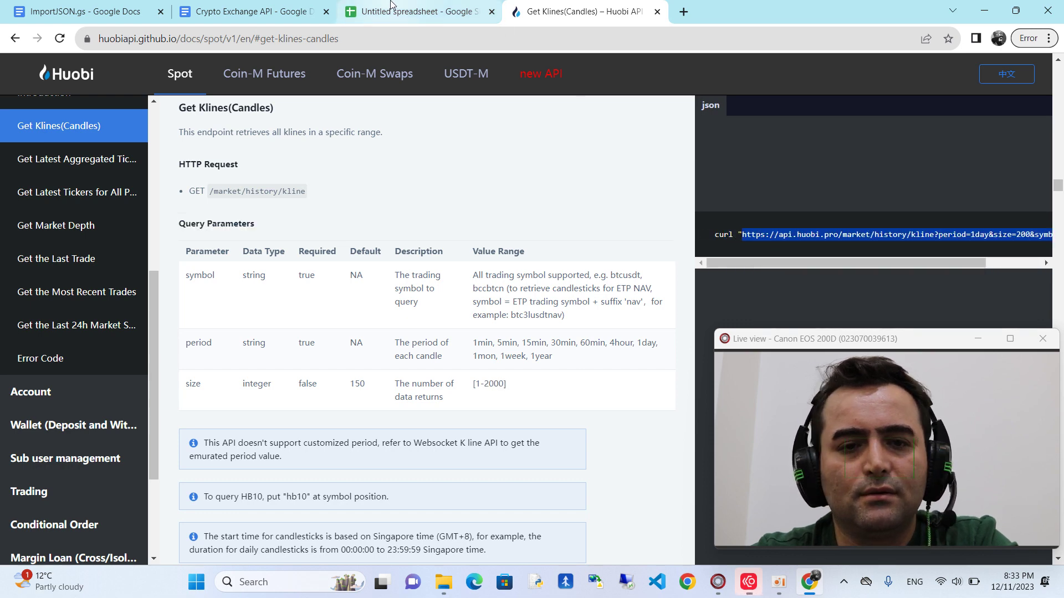
click(416, 11)
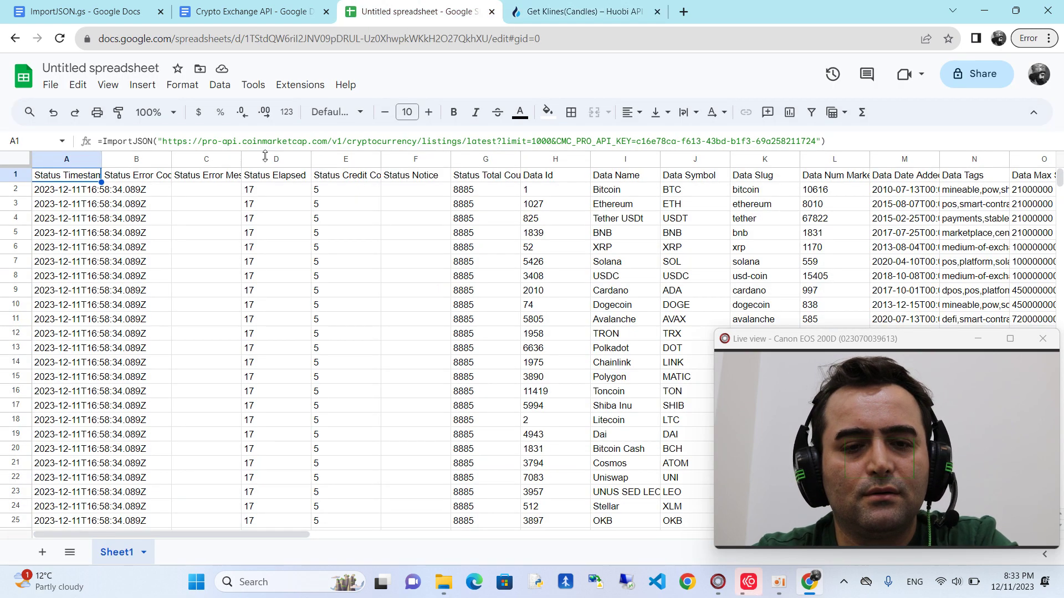
click(167, 140)
drag(167, 140, 815, 145)
key(ctrl+v)
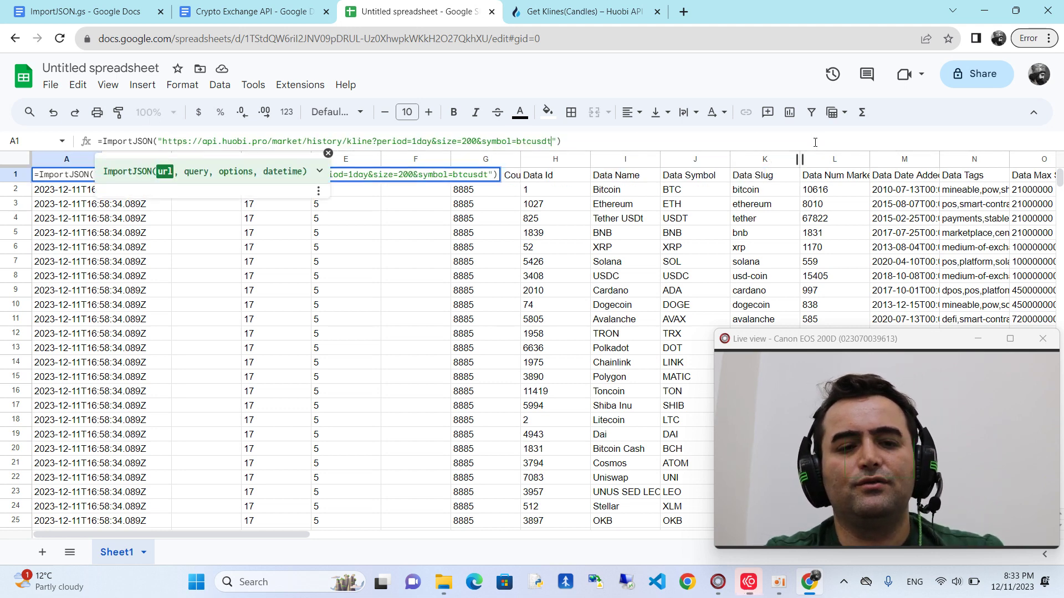
key(Return)
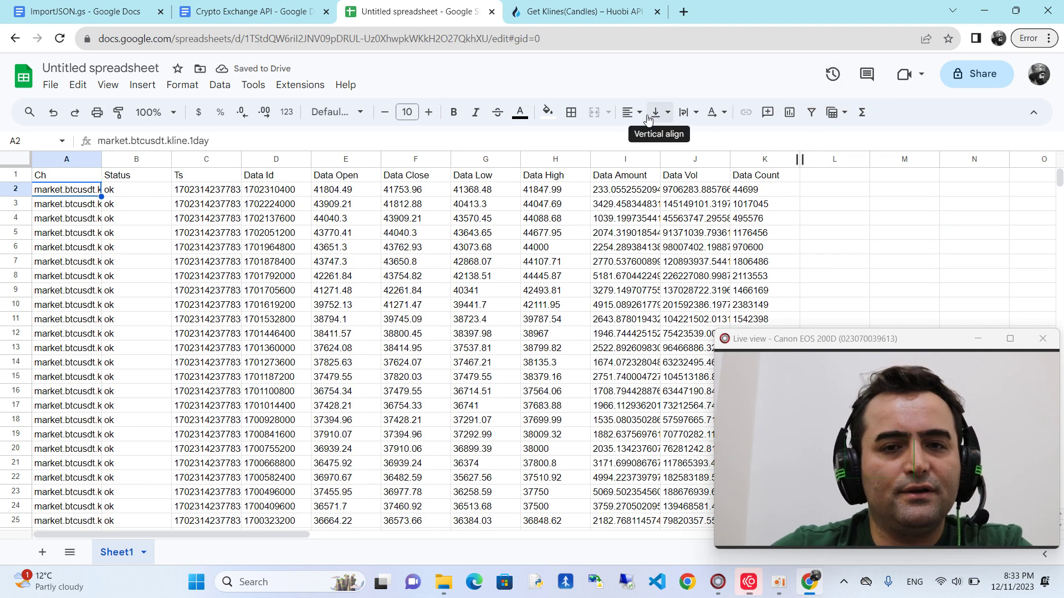
click(851, 181)
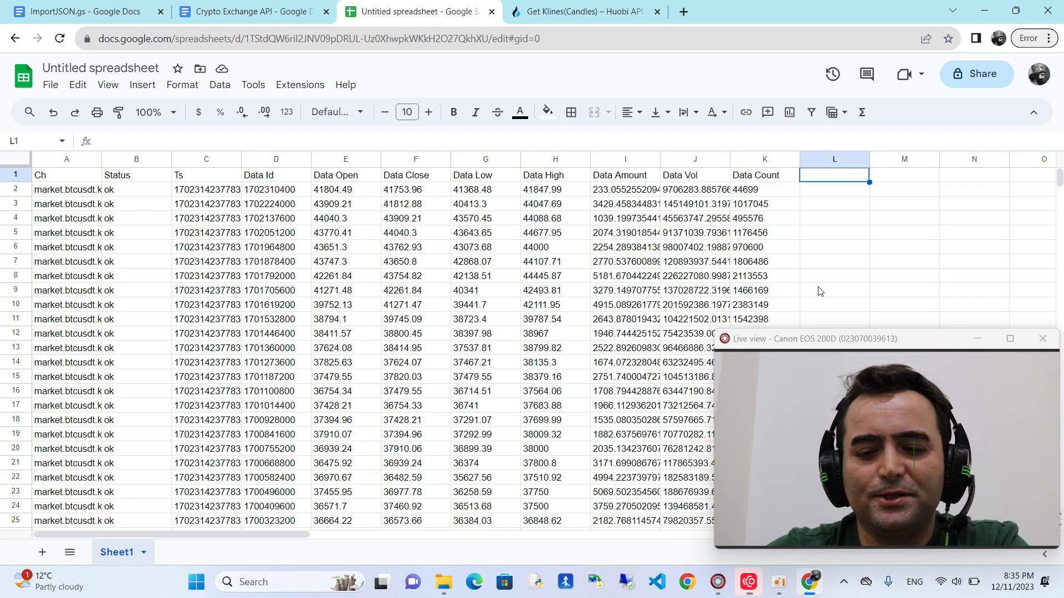
click(816, 384)
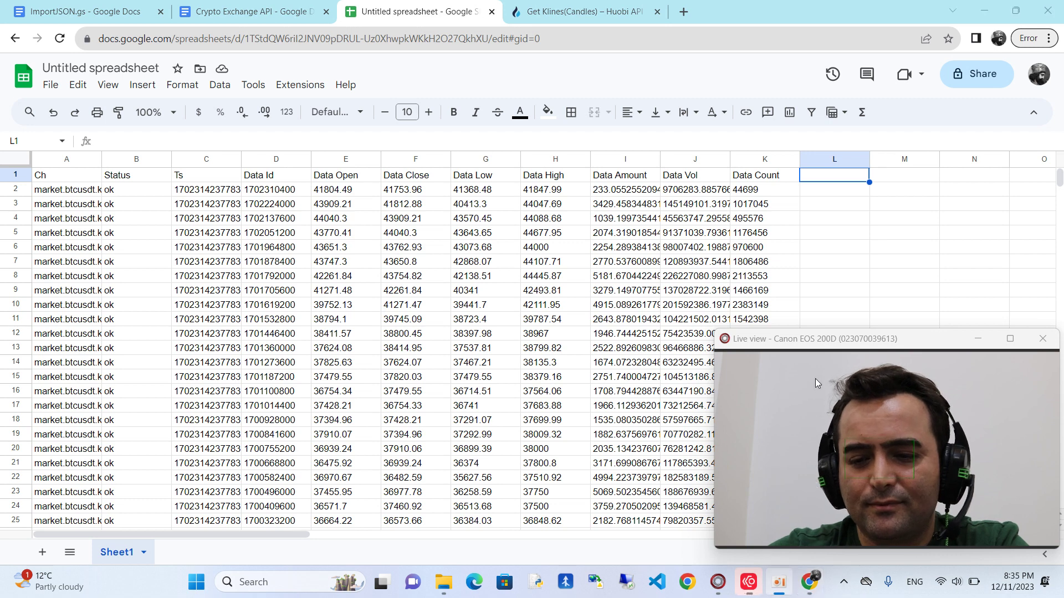